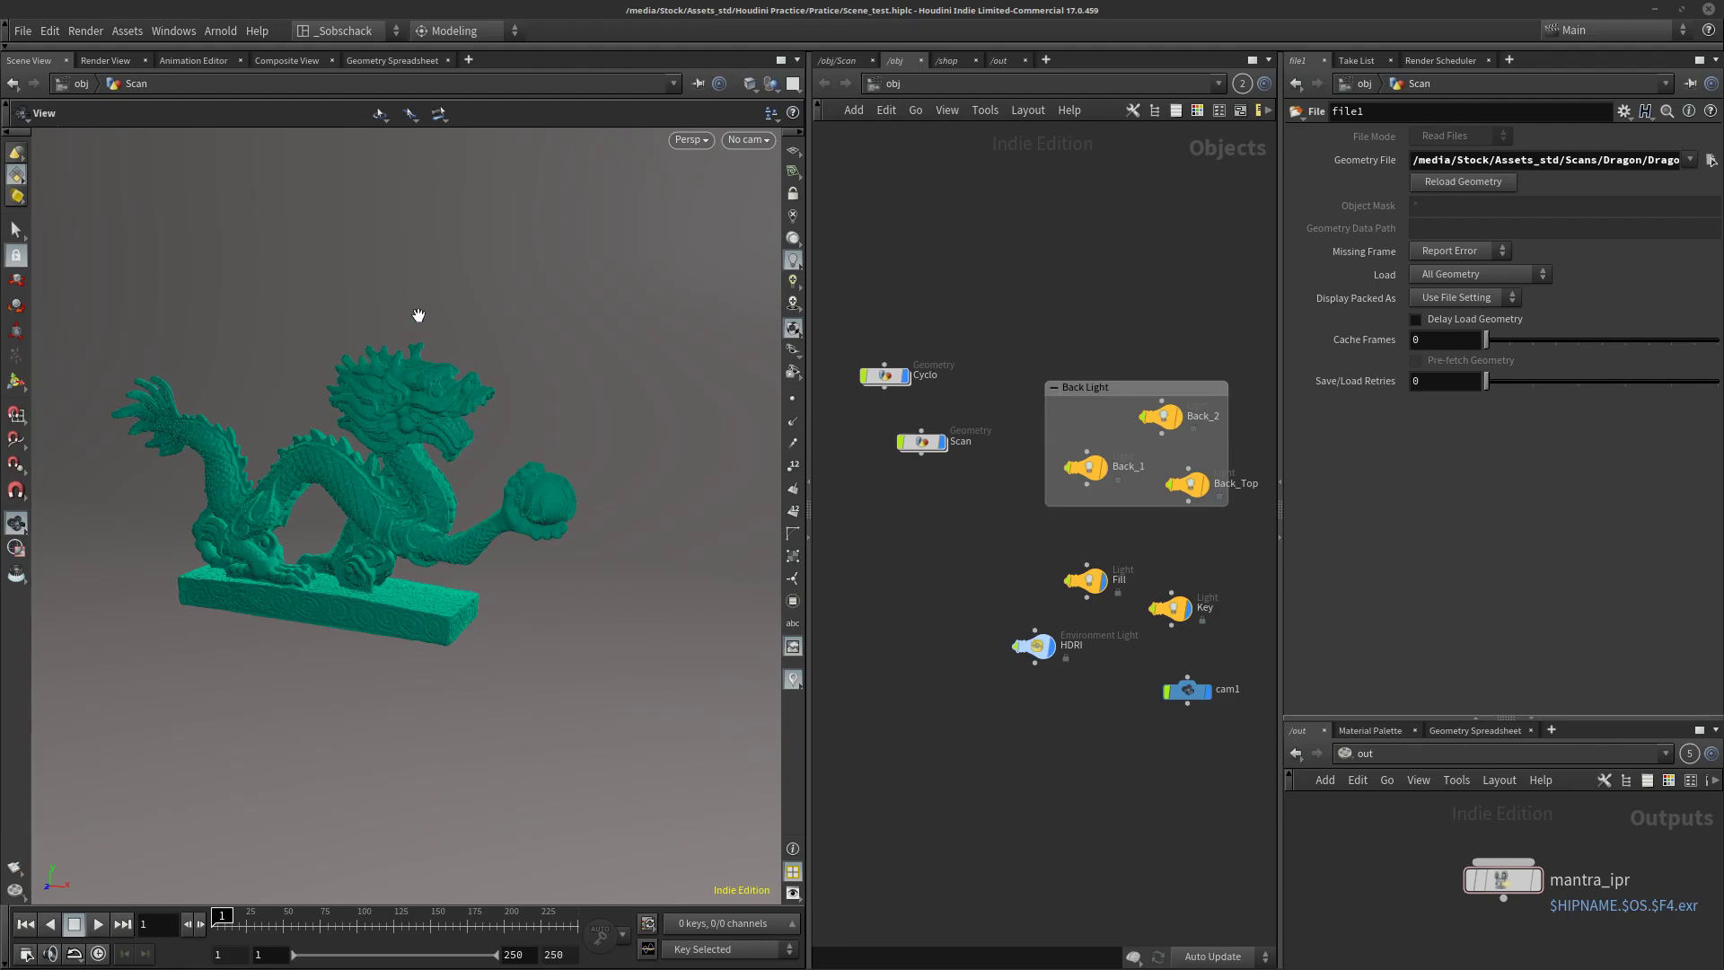
# Step: Open the Render menu, which includes the Download NVIDIA OptiX Denoiser entry
pyautogui.click(81, 32)
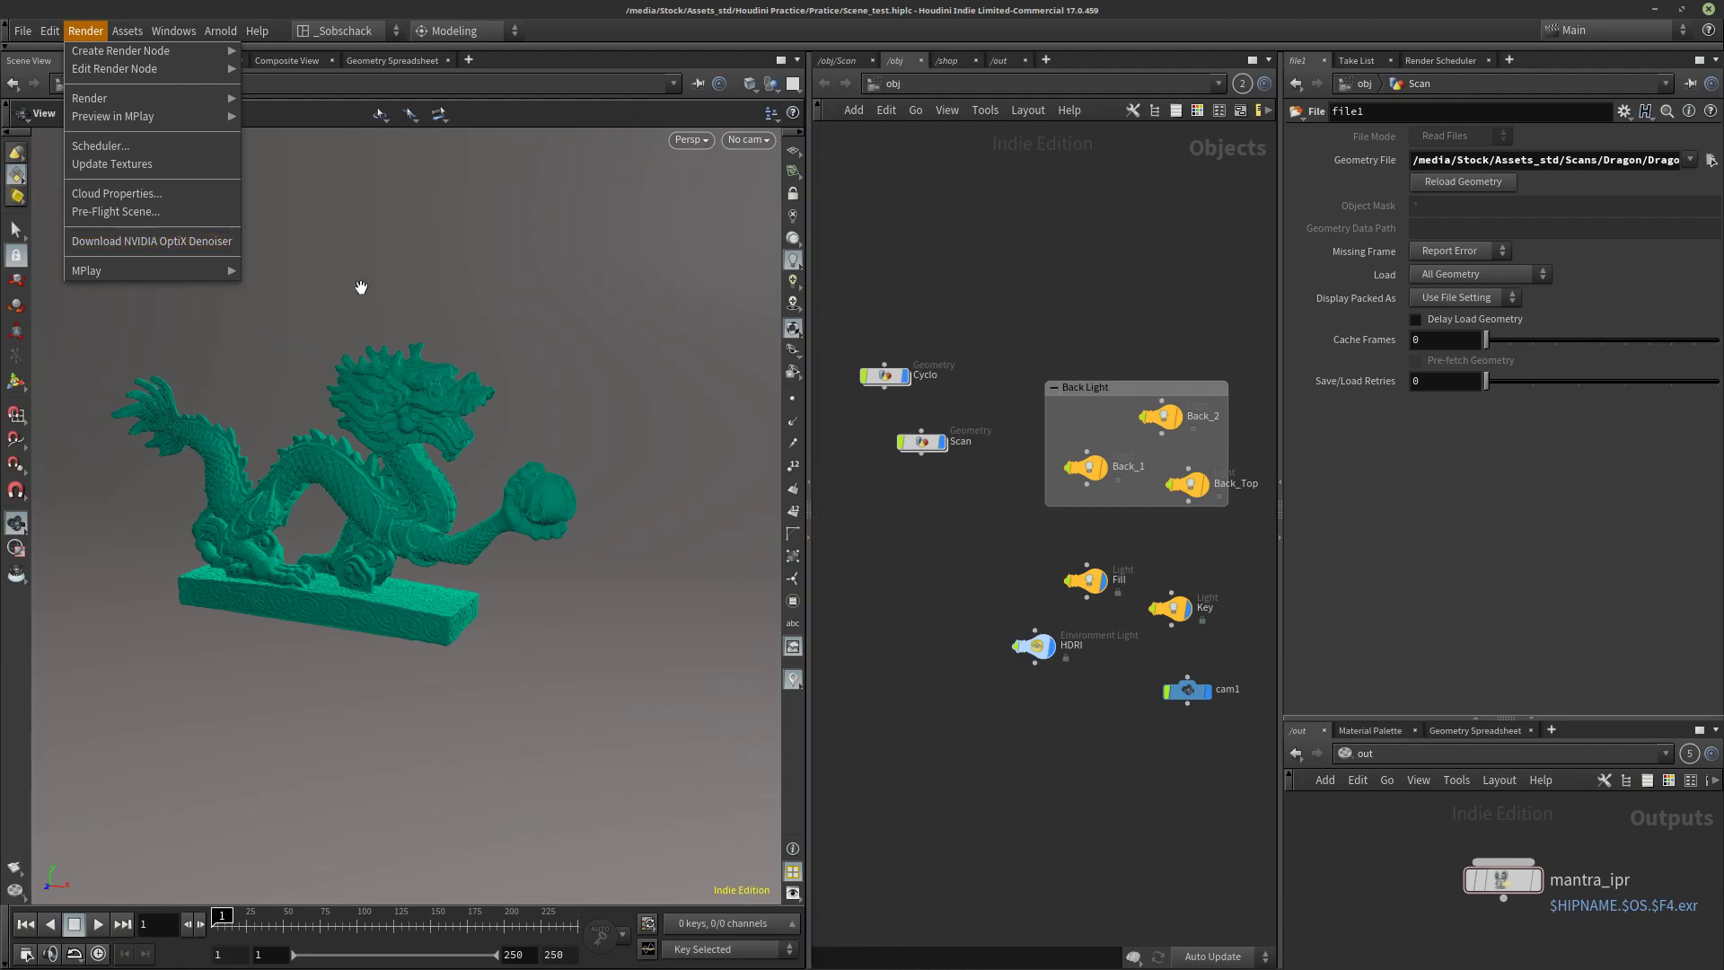
# Step: Check the Download NVIDIA OptiX Denoiser entry in the Render menu, closing it without choosing anything
pyautogui.click(537, 308)
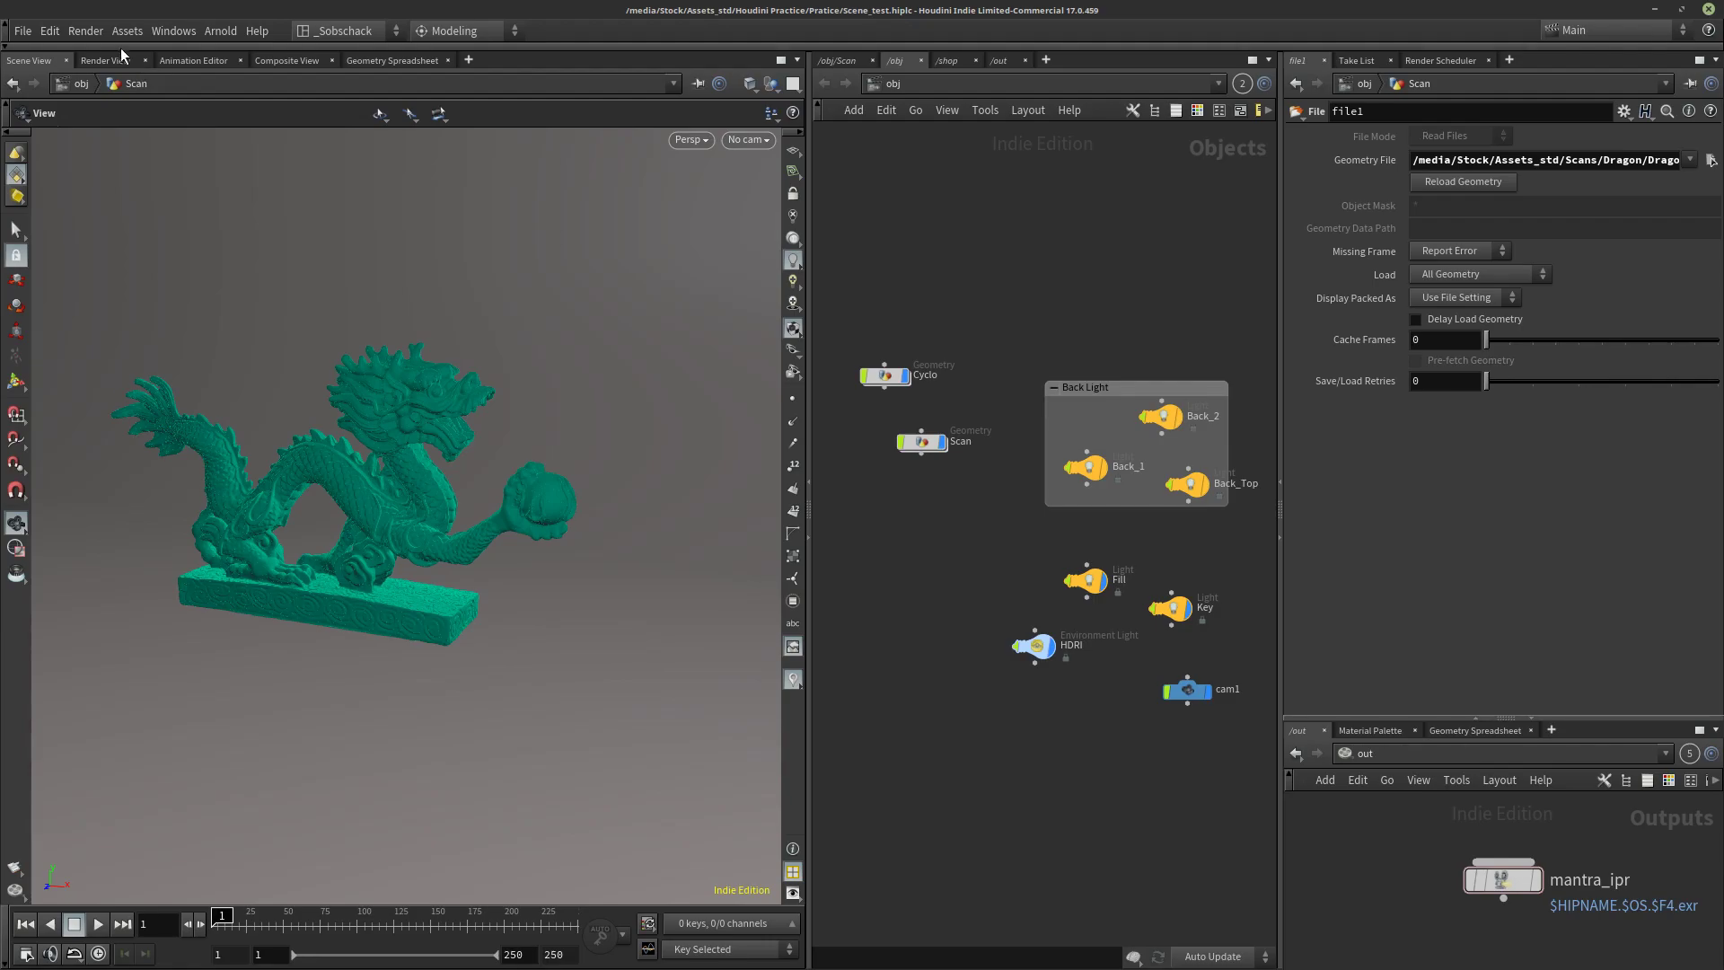
pyautogui.click(86, 31)
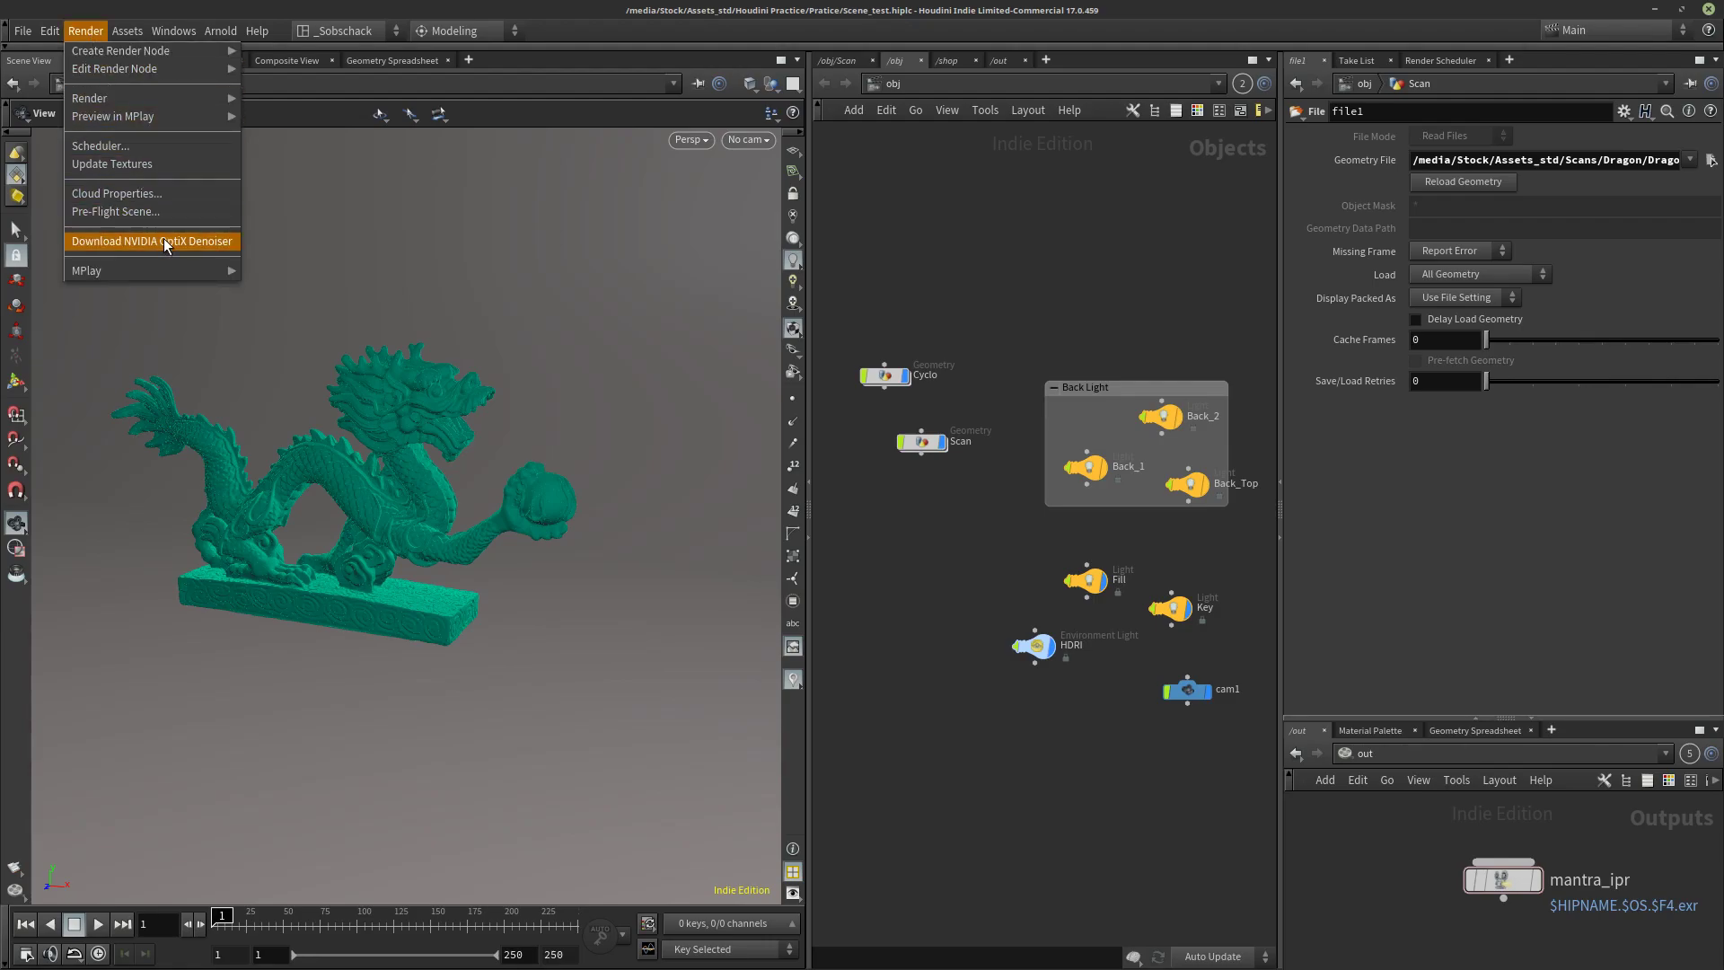
pyautogui.click(1026, 717)
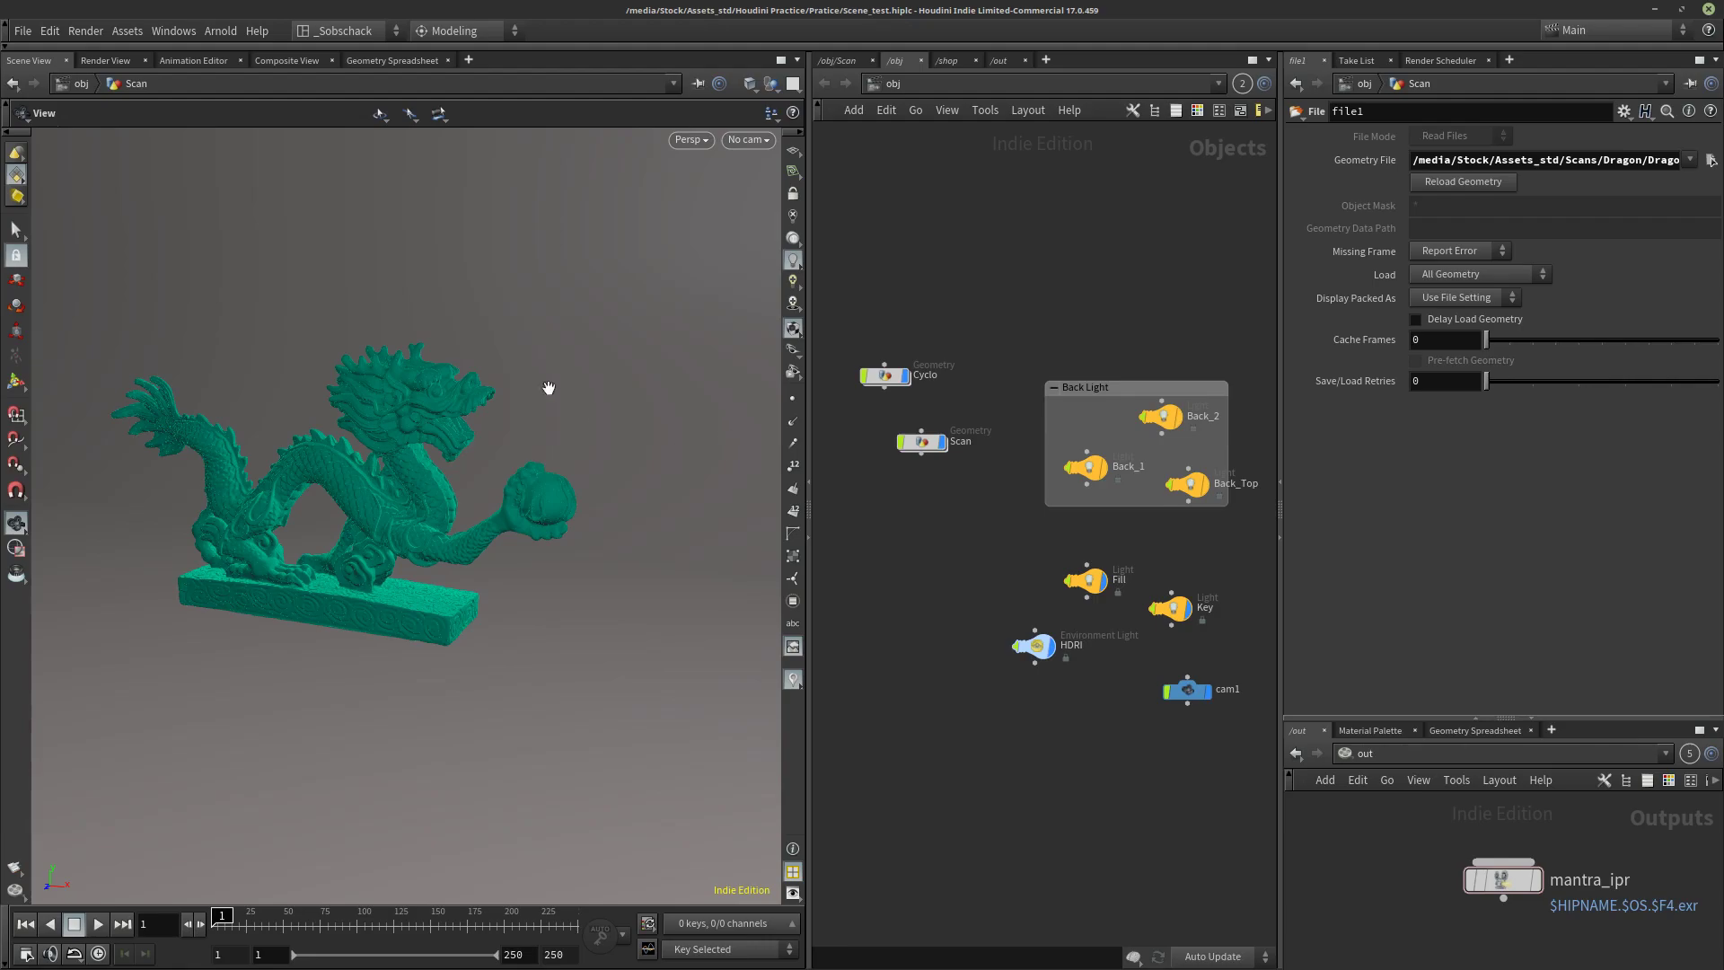
pyautogui.click(97, 32)
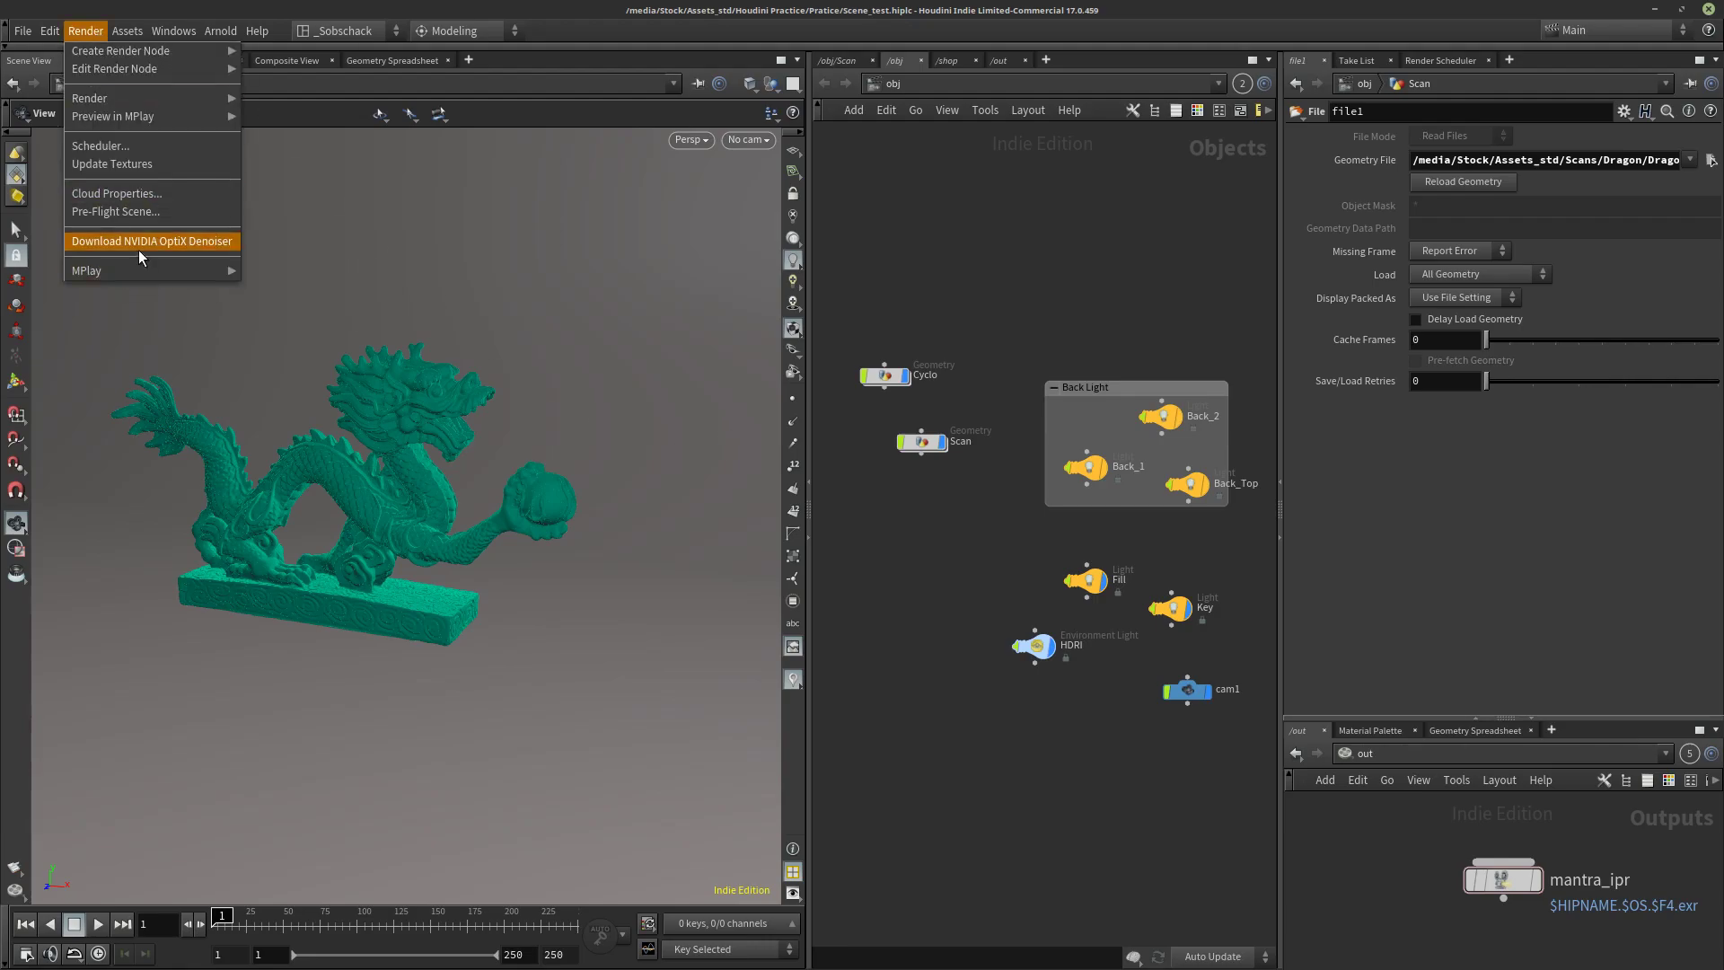
pyautogui.click(728, 576)
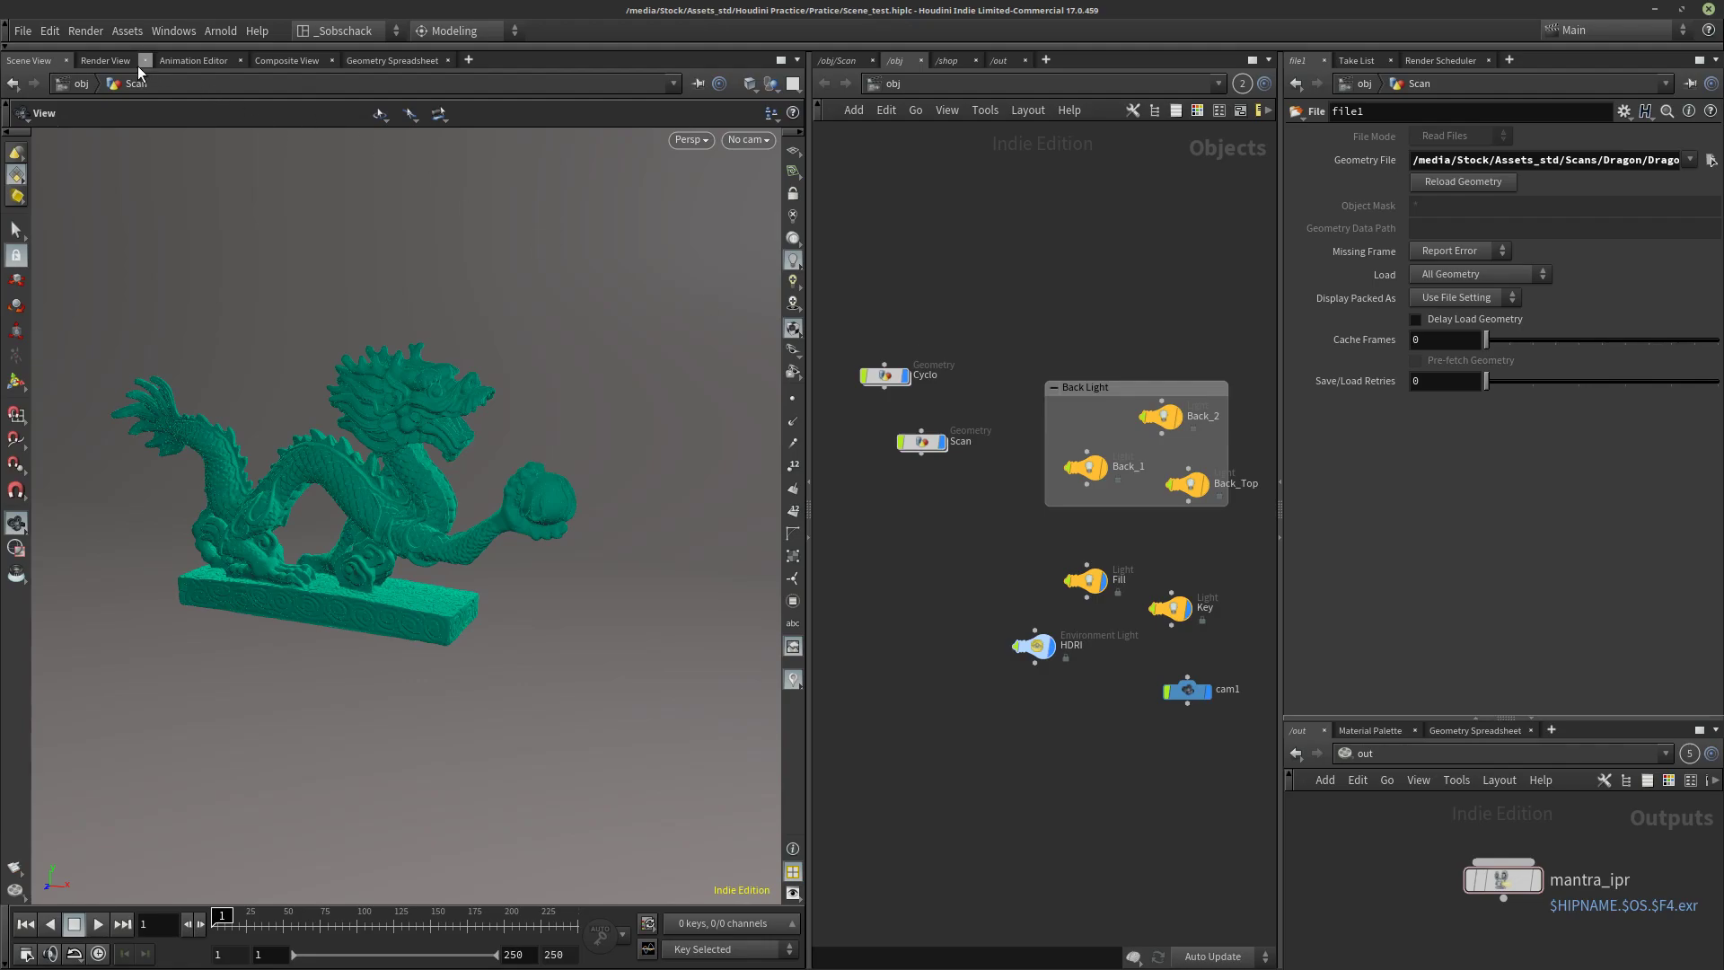
# Step: Set mantra_ipr's resolution to the HDTV 720 preset (1280×720), then select cam1 in Scene View
pyautogui.click(110, 59)
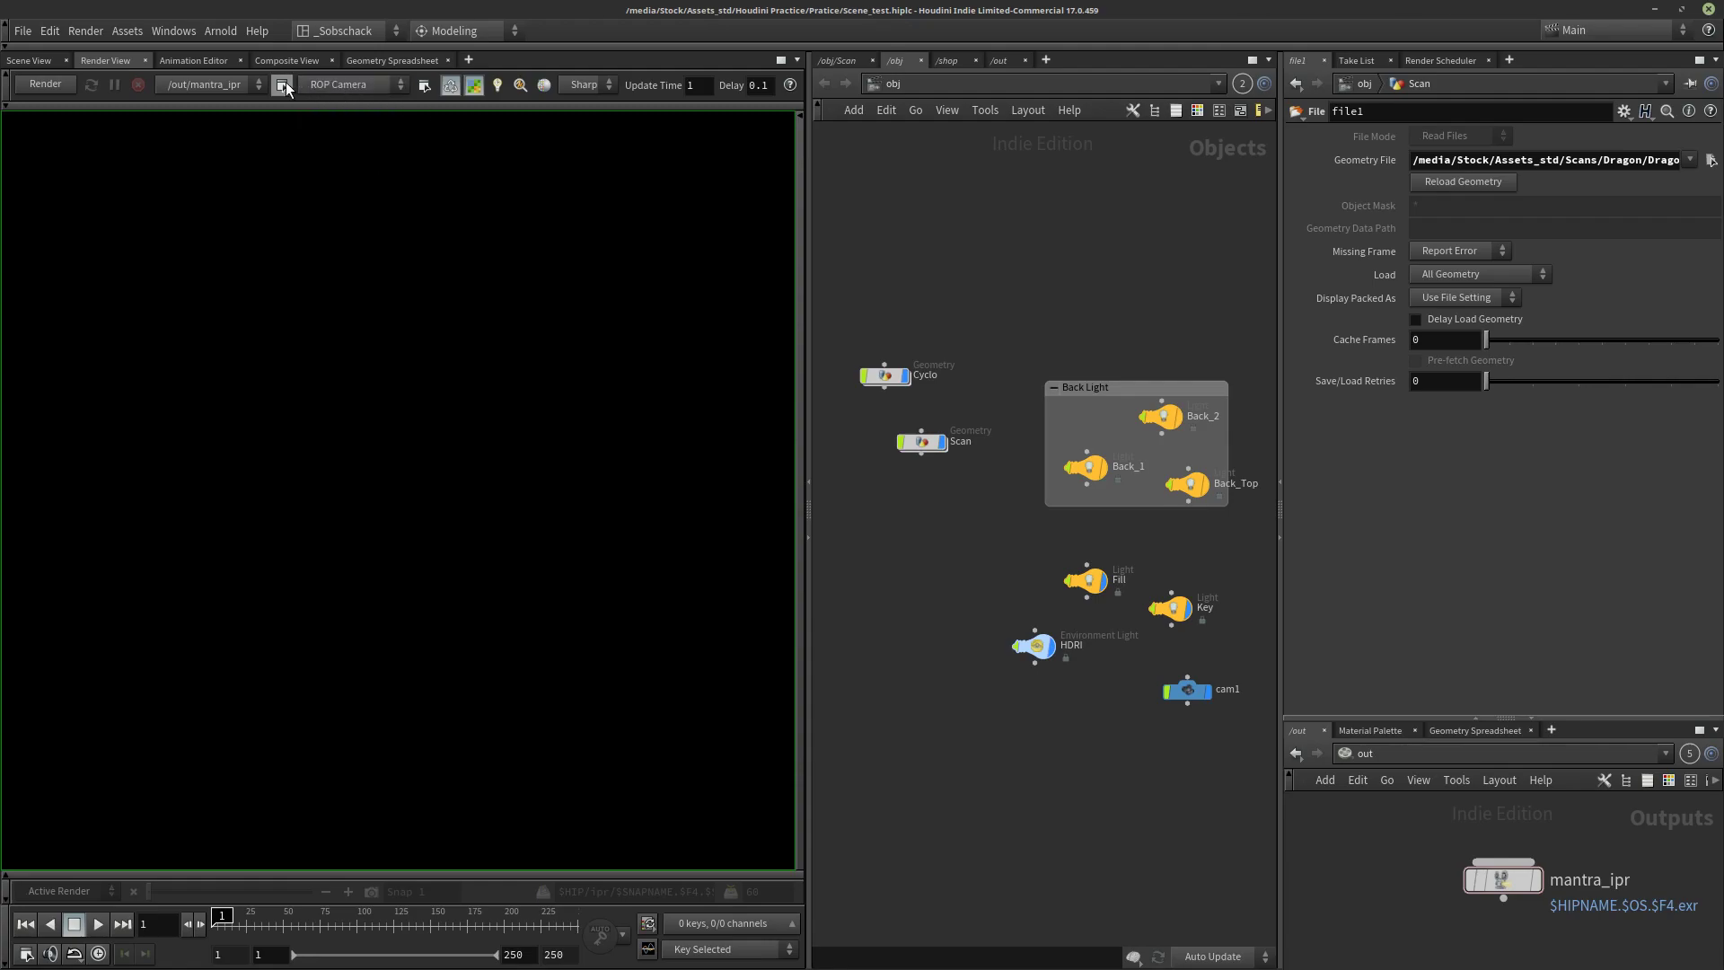
pyautogui.click(283, 84)
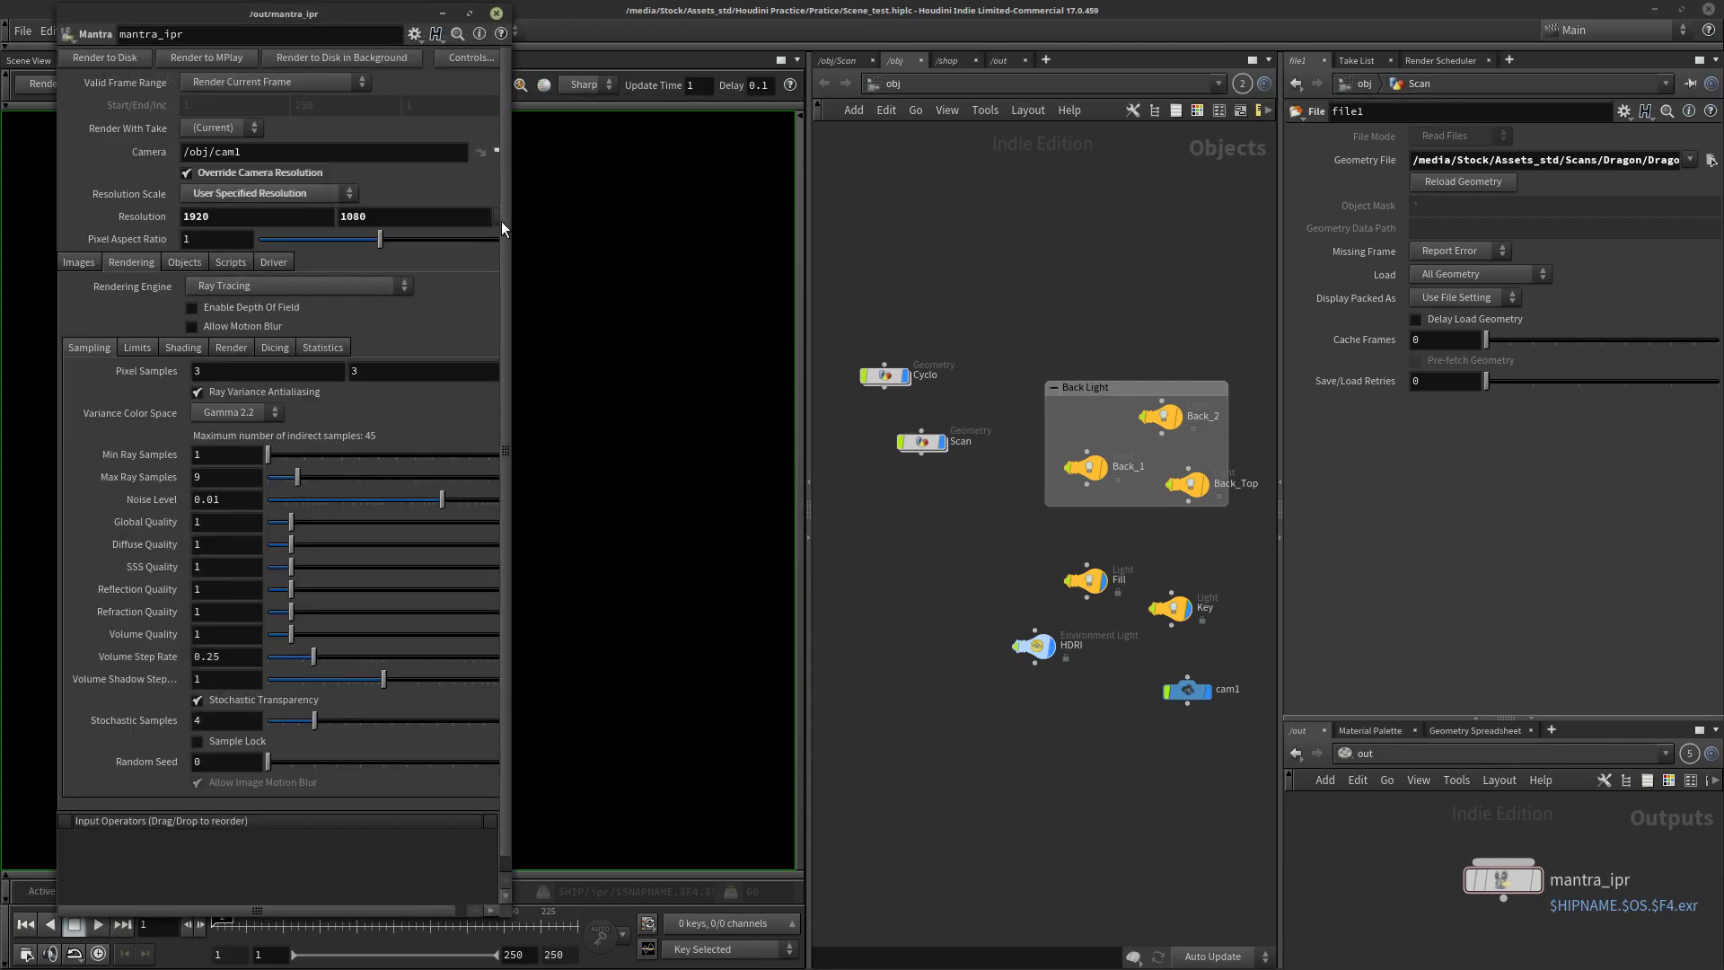
pyautogui.moveTo(501, 227); pyautogui.dragTo(700, 225)
pyautogui.click(681, 216)
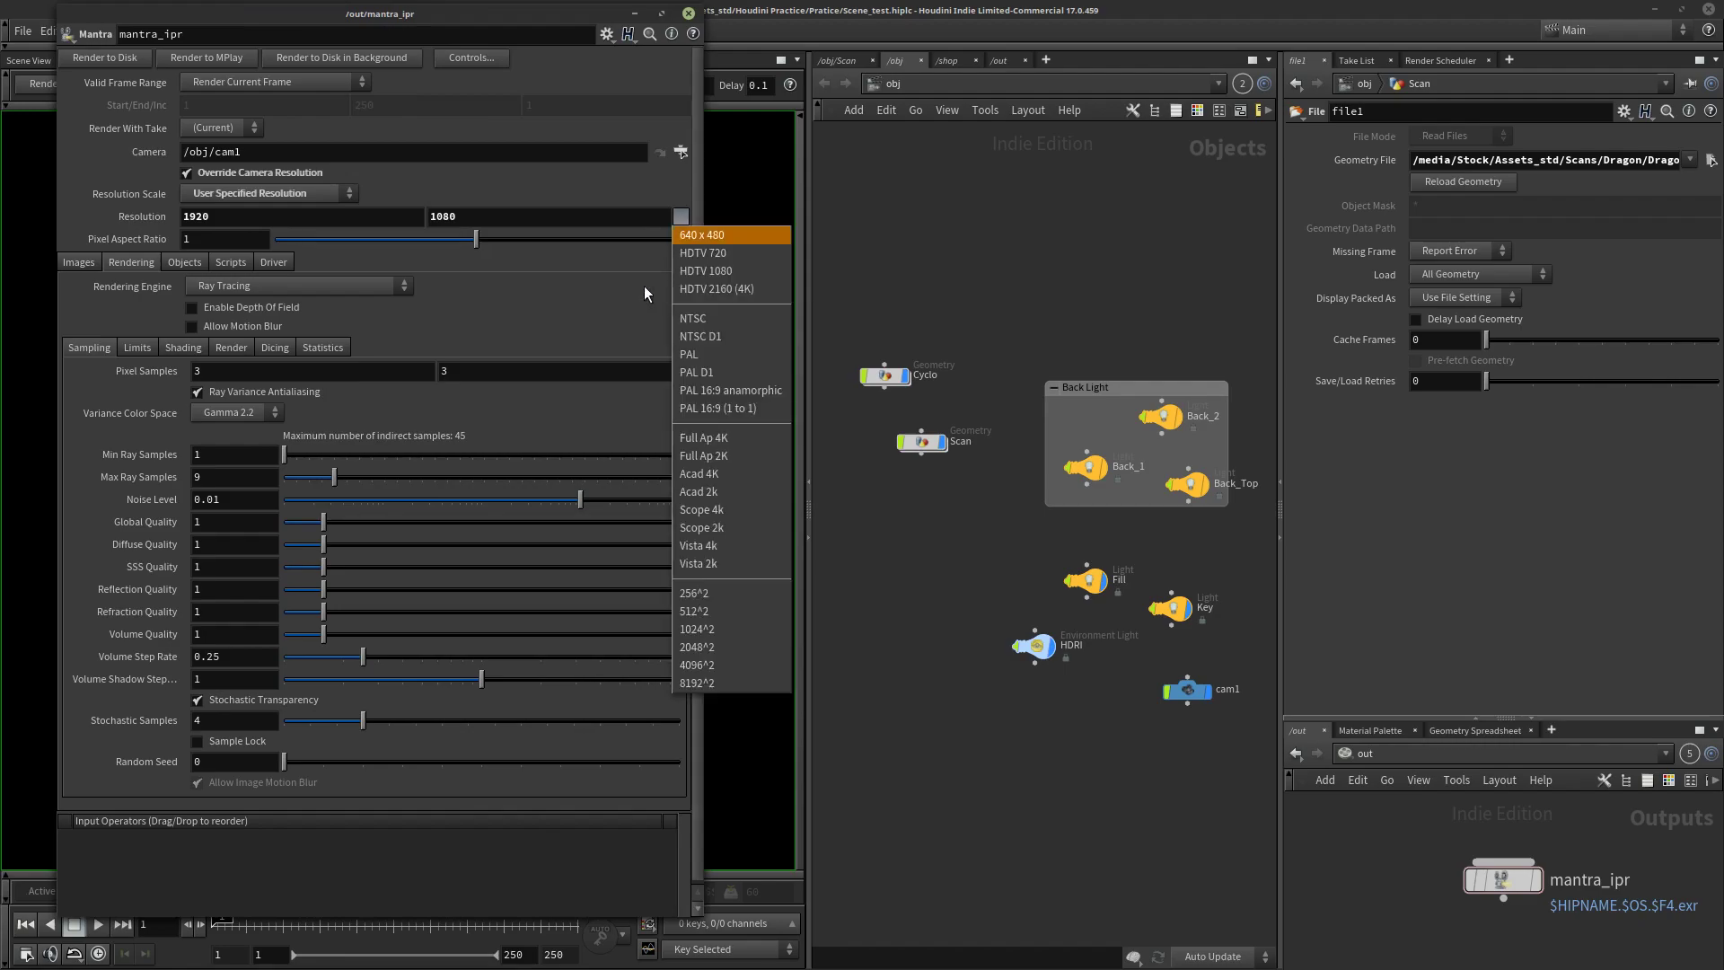
pyautogui.click(731, 254)
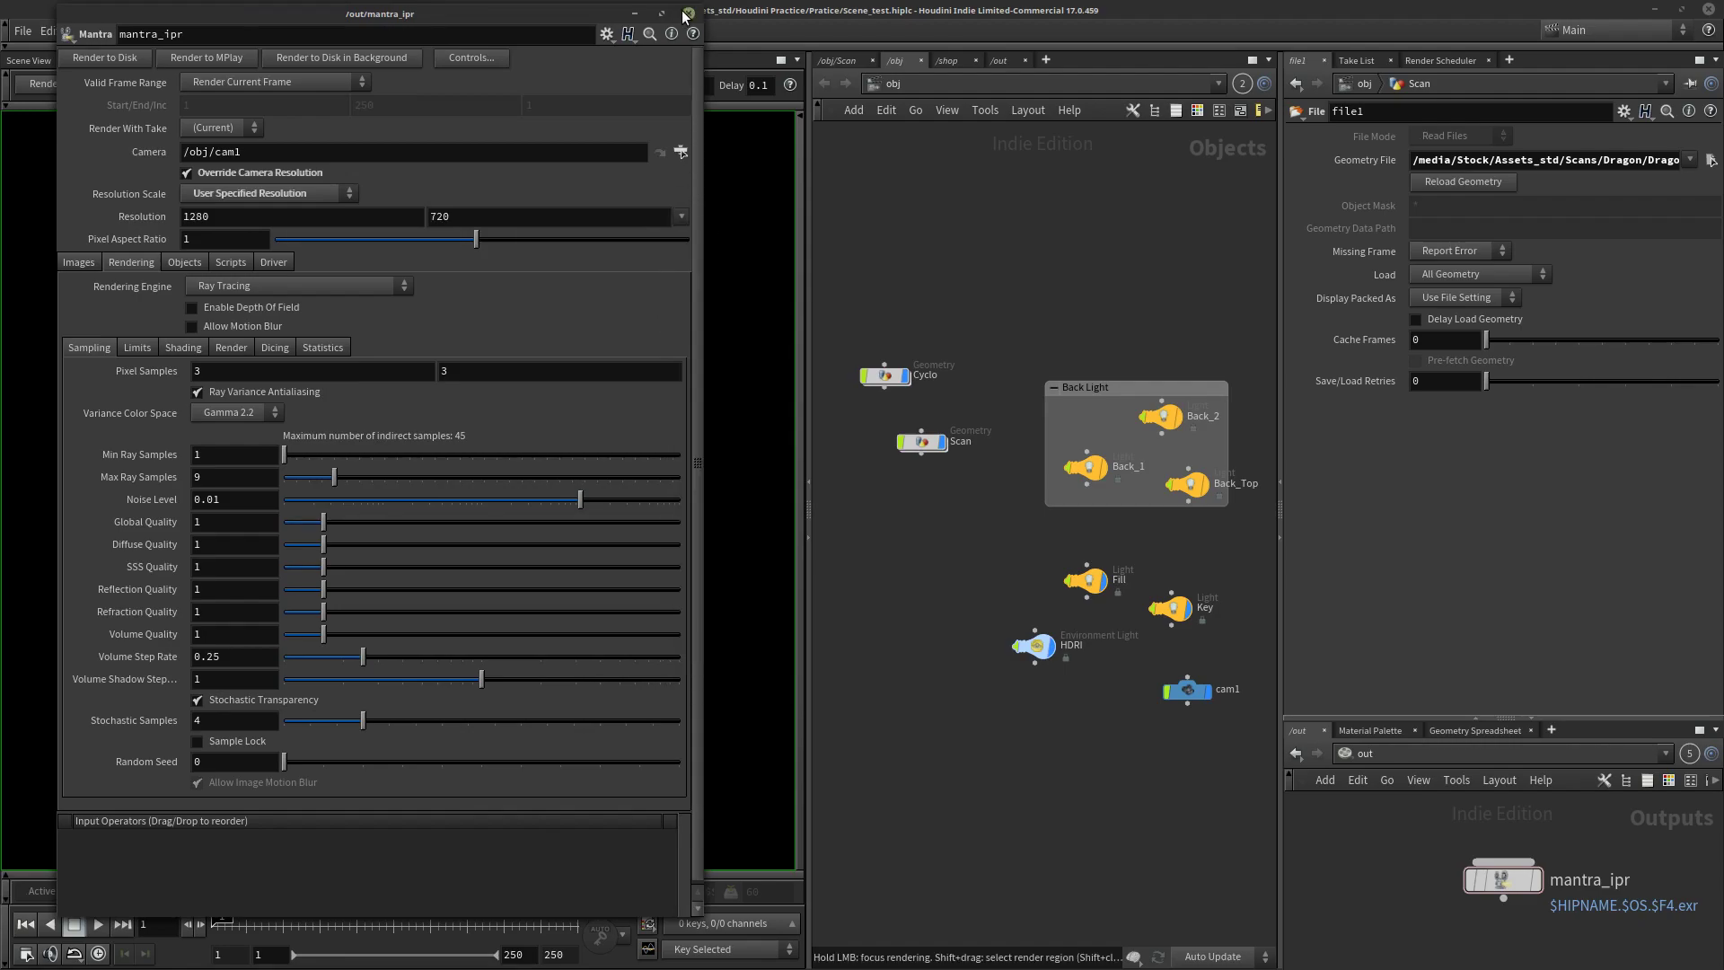
pyautogui.click(688, 14)
pyautogui.click(32, 61)
pyautogui.moveTo(1230, 786); pyautogui.dragTo(1135, 680)
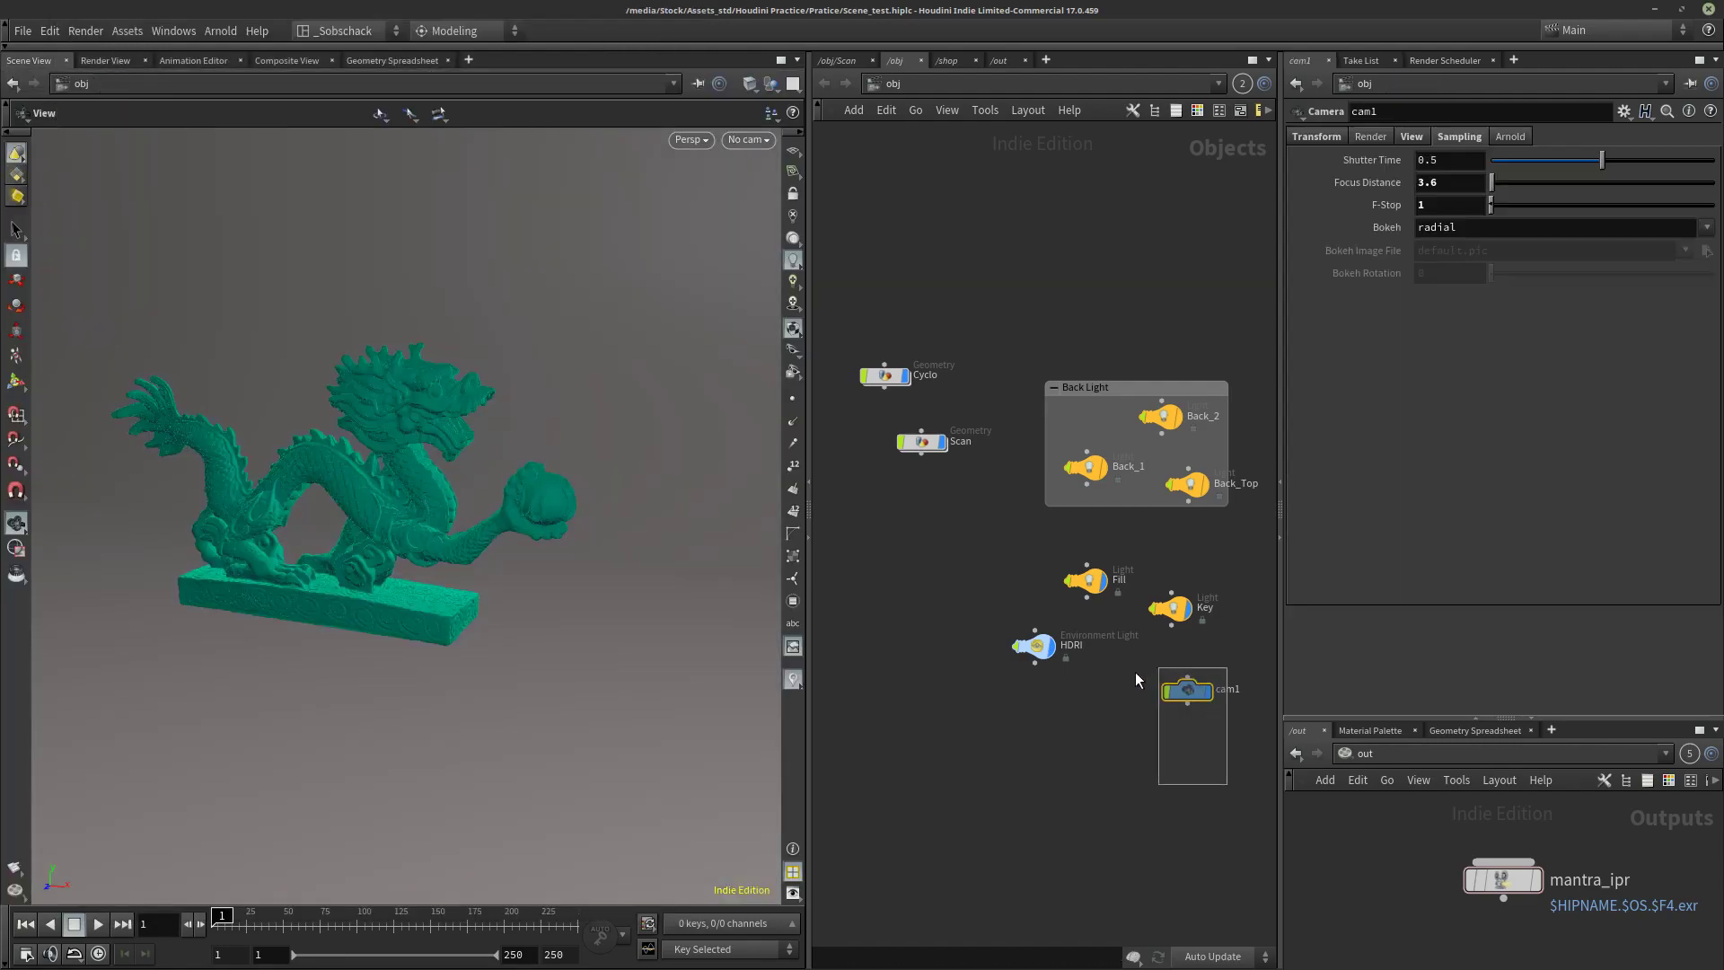
# Step: Look through cam1 and shrink its render region to the right end of the dragon's base
pyautogui.click(16, 382)
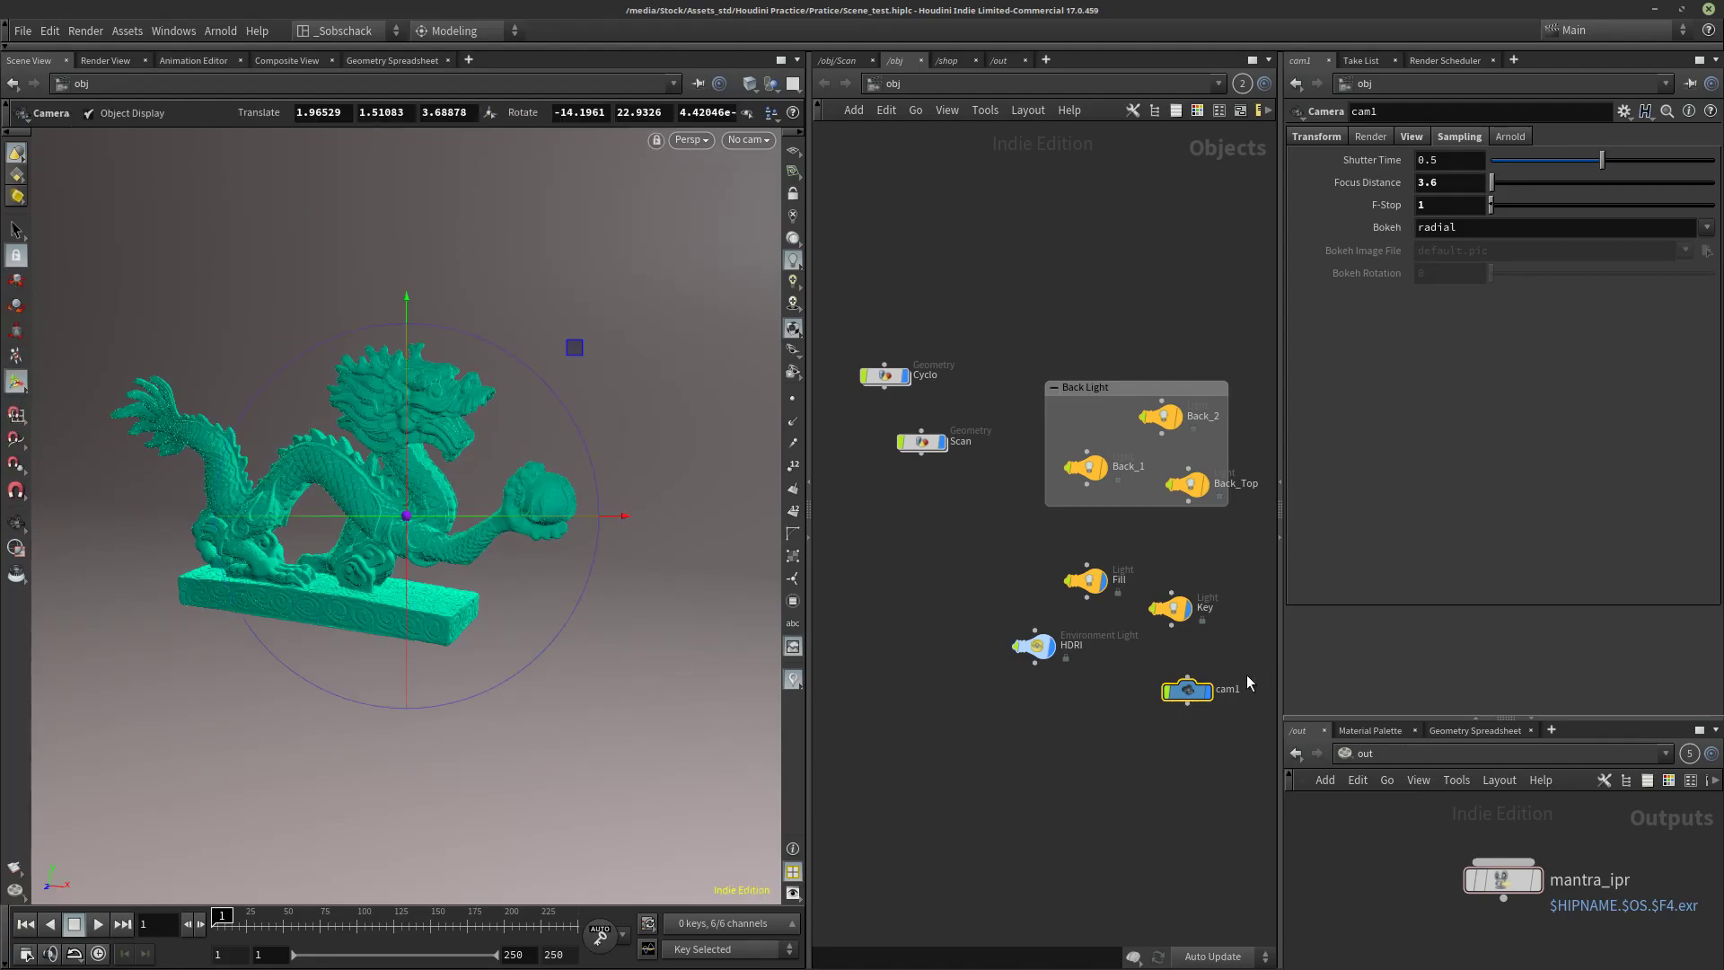
pyautogui.click(751, 140)
pyautogui.click(751, 252)
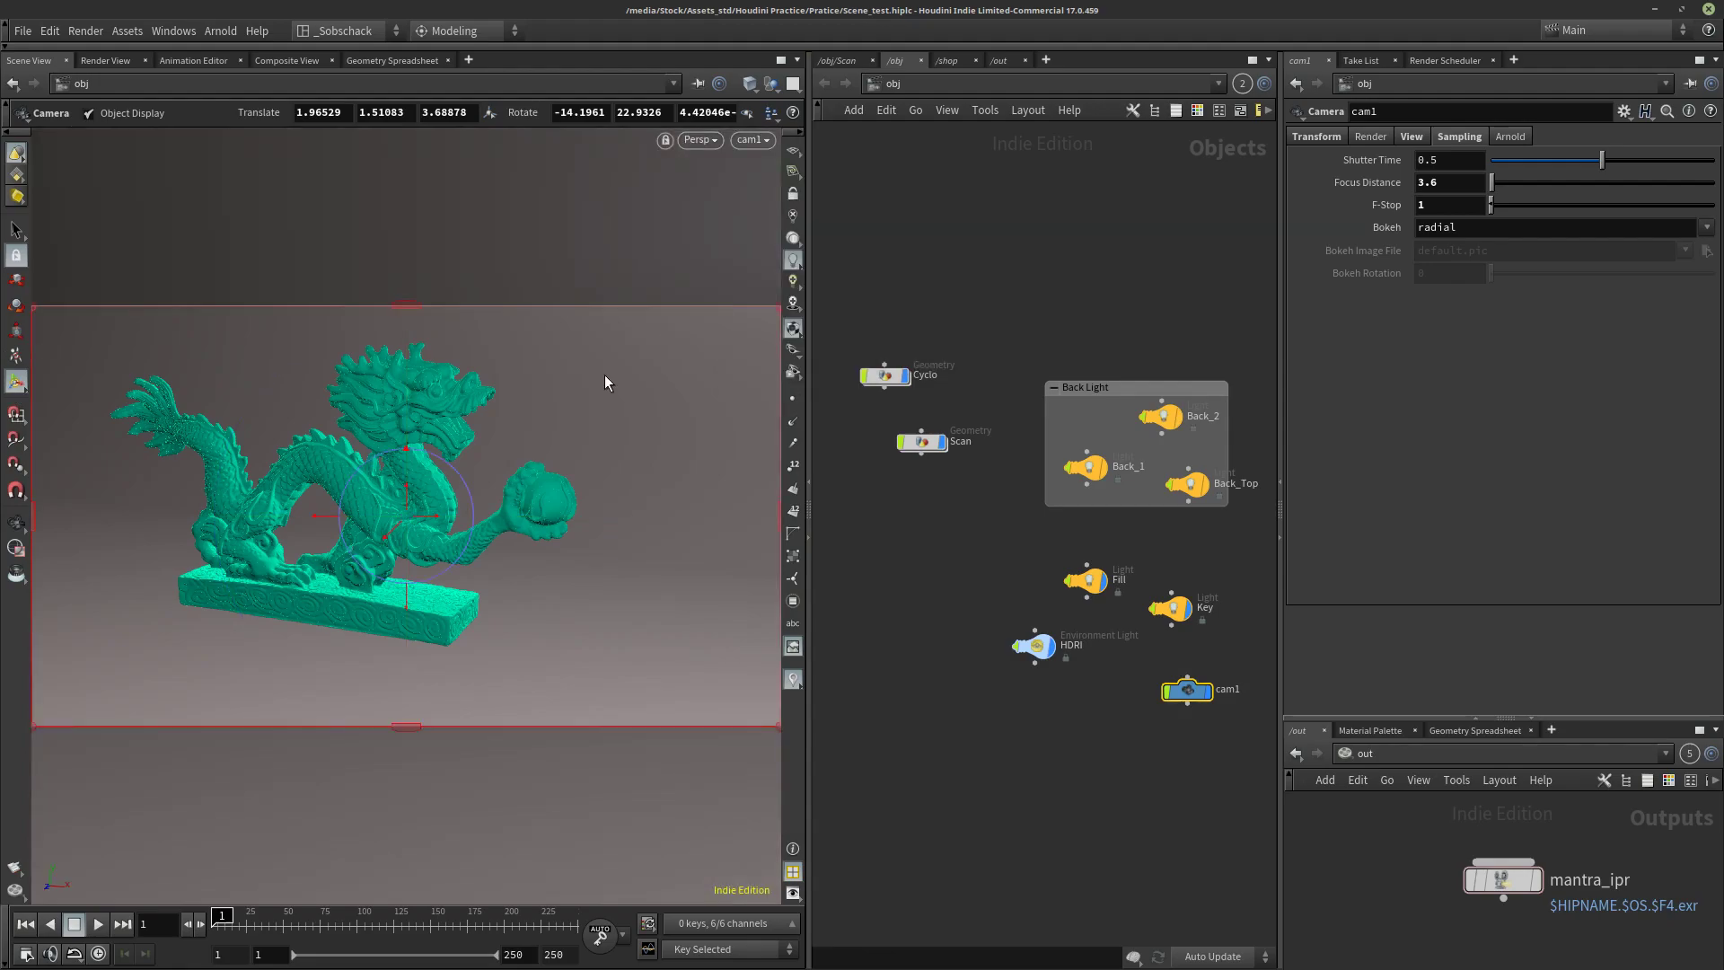
pyautogui.moveTo(779, 521); pyautogui.dragTo(498, 548)
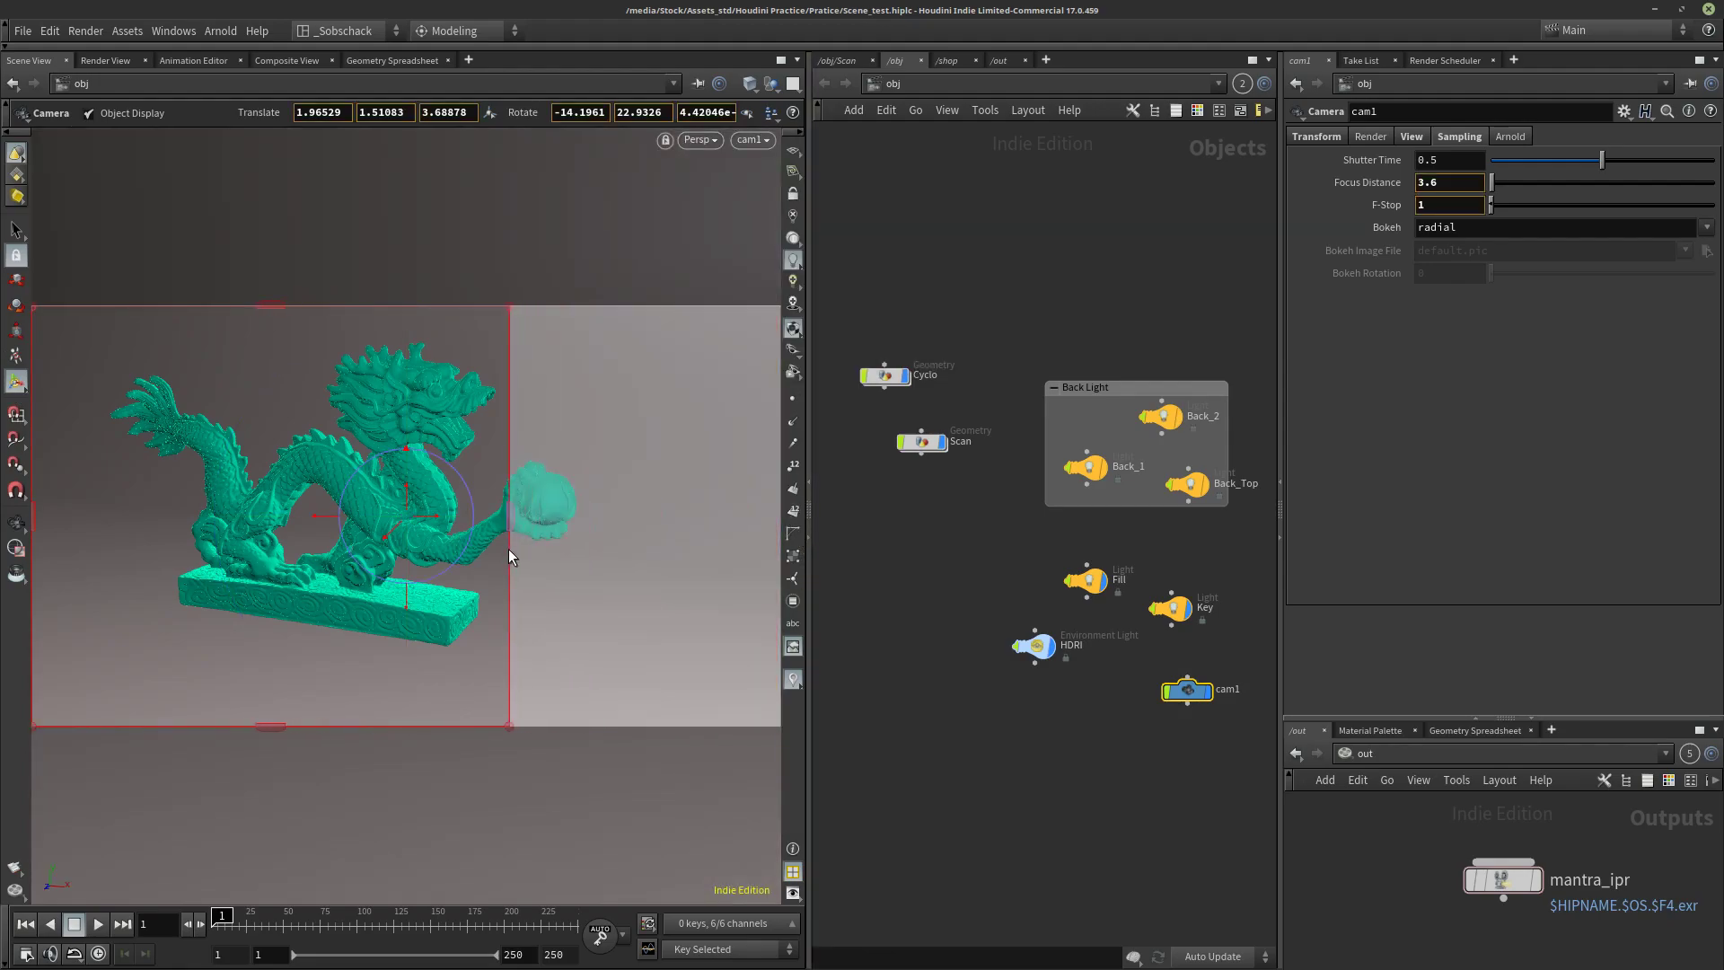
pyautogui.moveTo(34, 517); pyautogui.dragTo(337, 521)
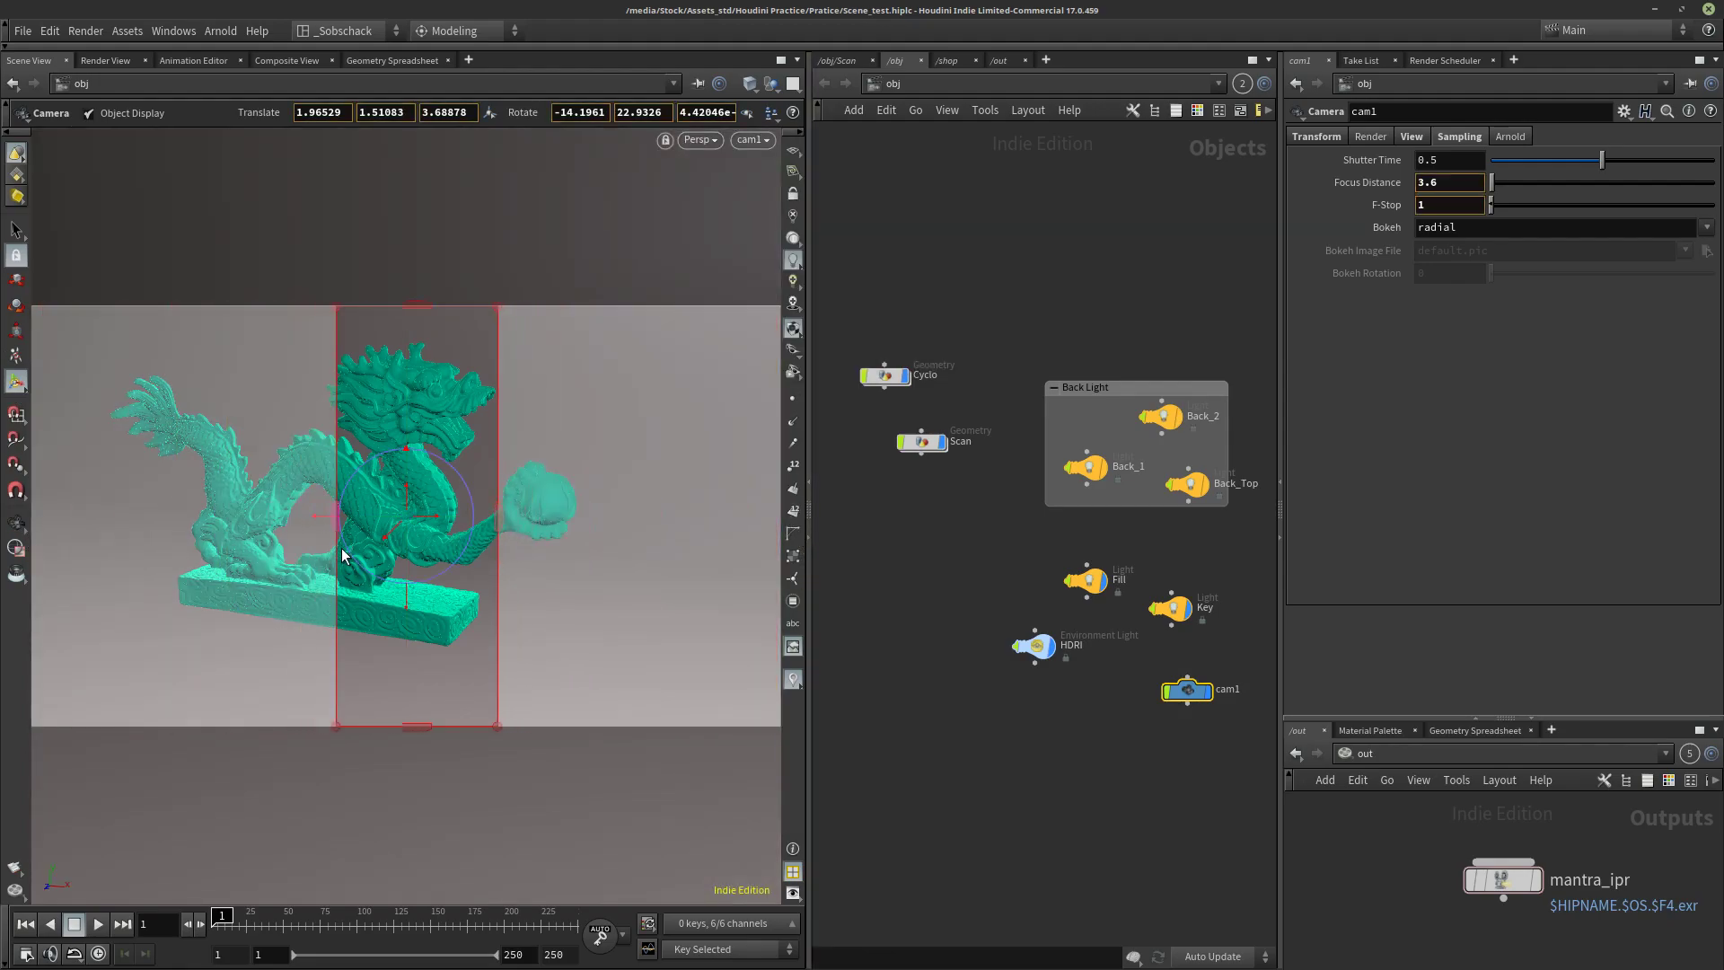
pyautogui.moveTo(416, 306); pyautogui.dragTo(416, 566)
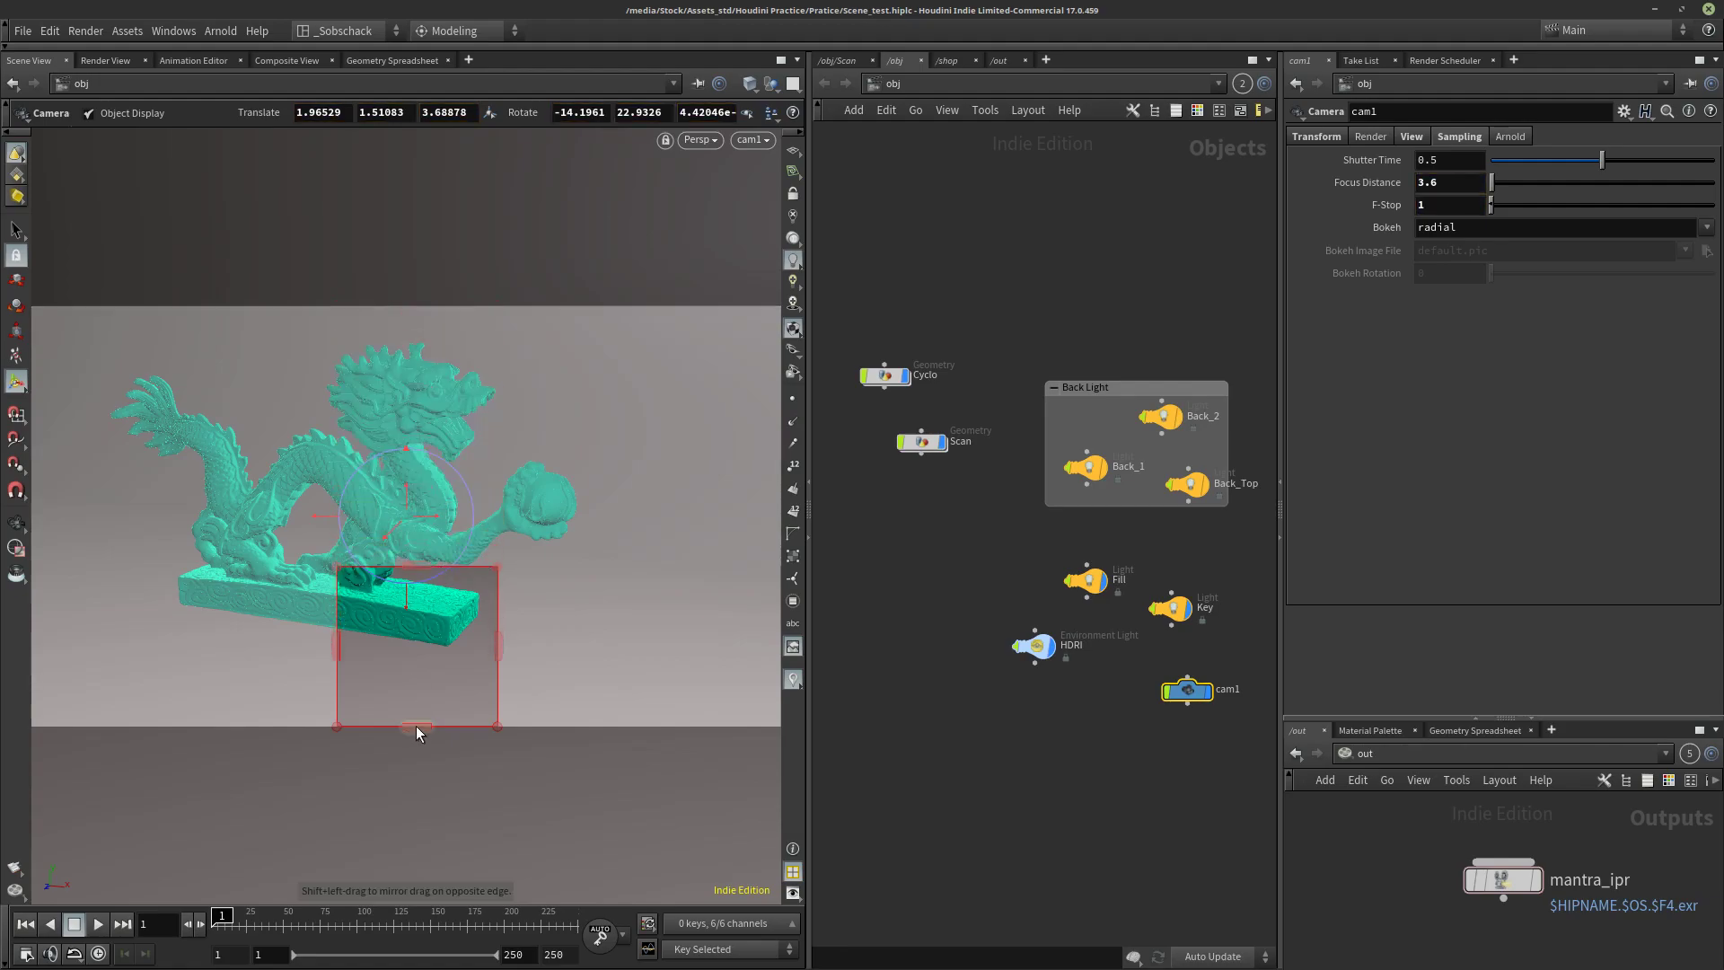
pyautogui.moveTo(418, 729); pyautogui.dragTo(422, 672)
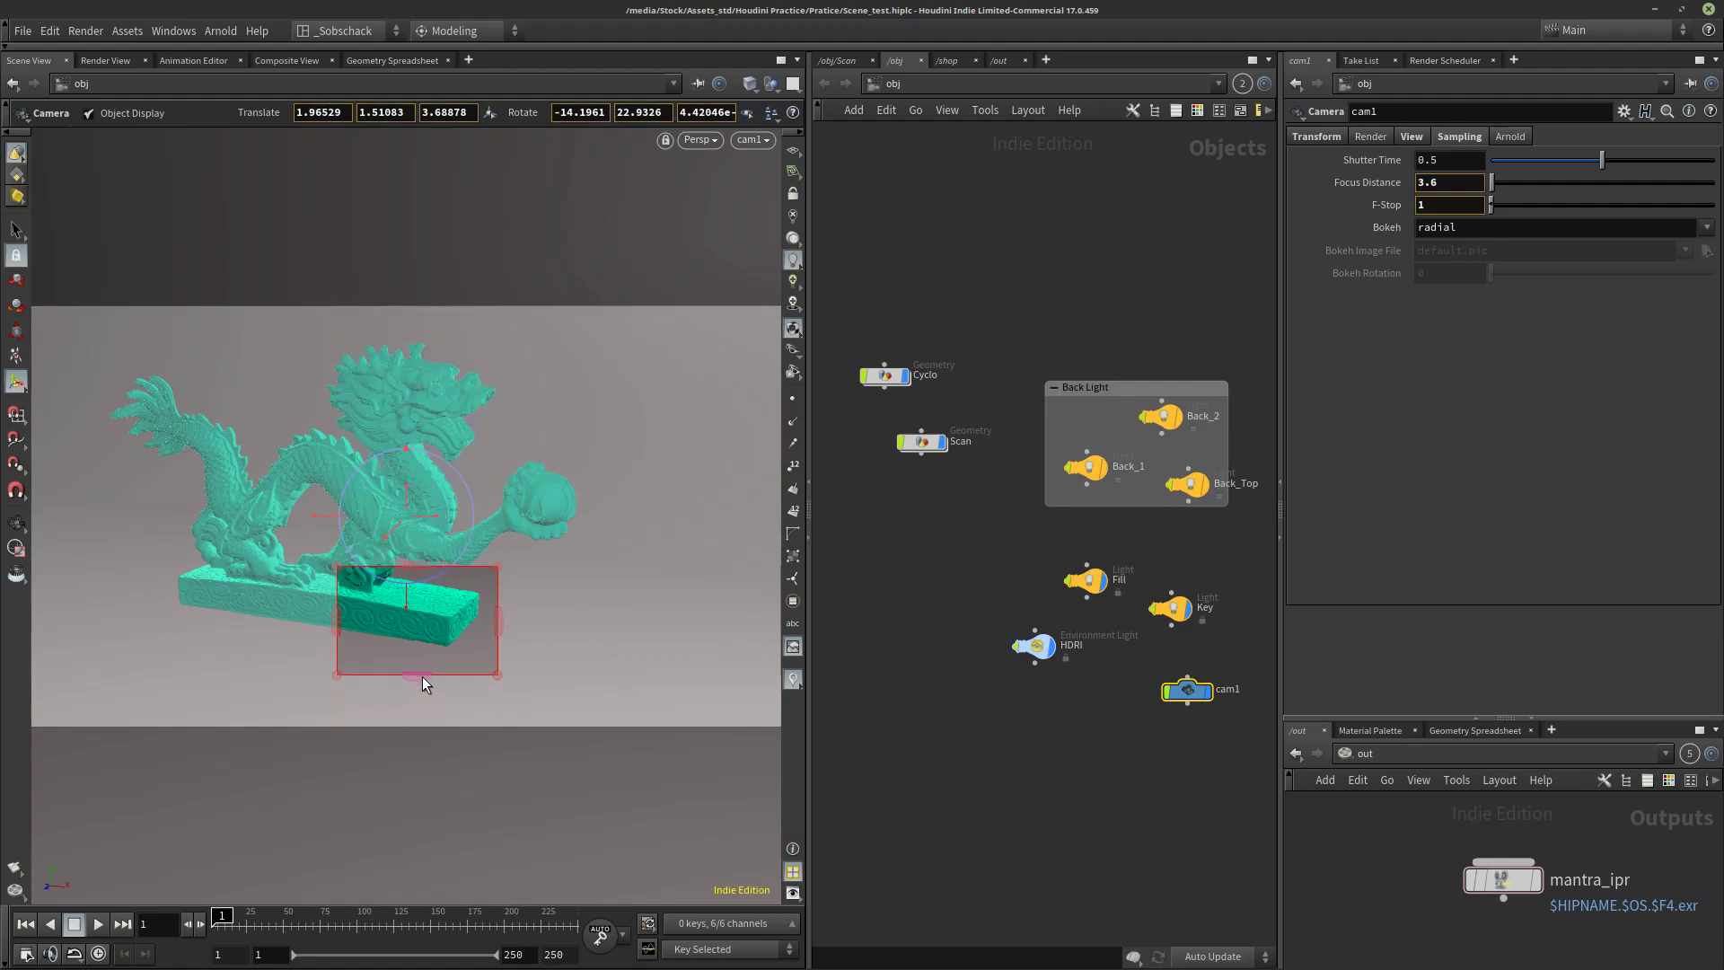
pyautogui.moveTo(337, 624); pyautogui.dragTo(391, 628)
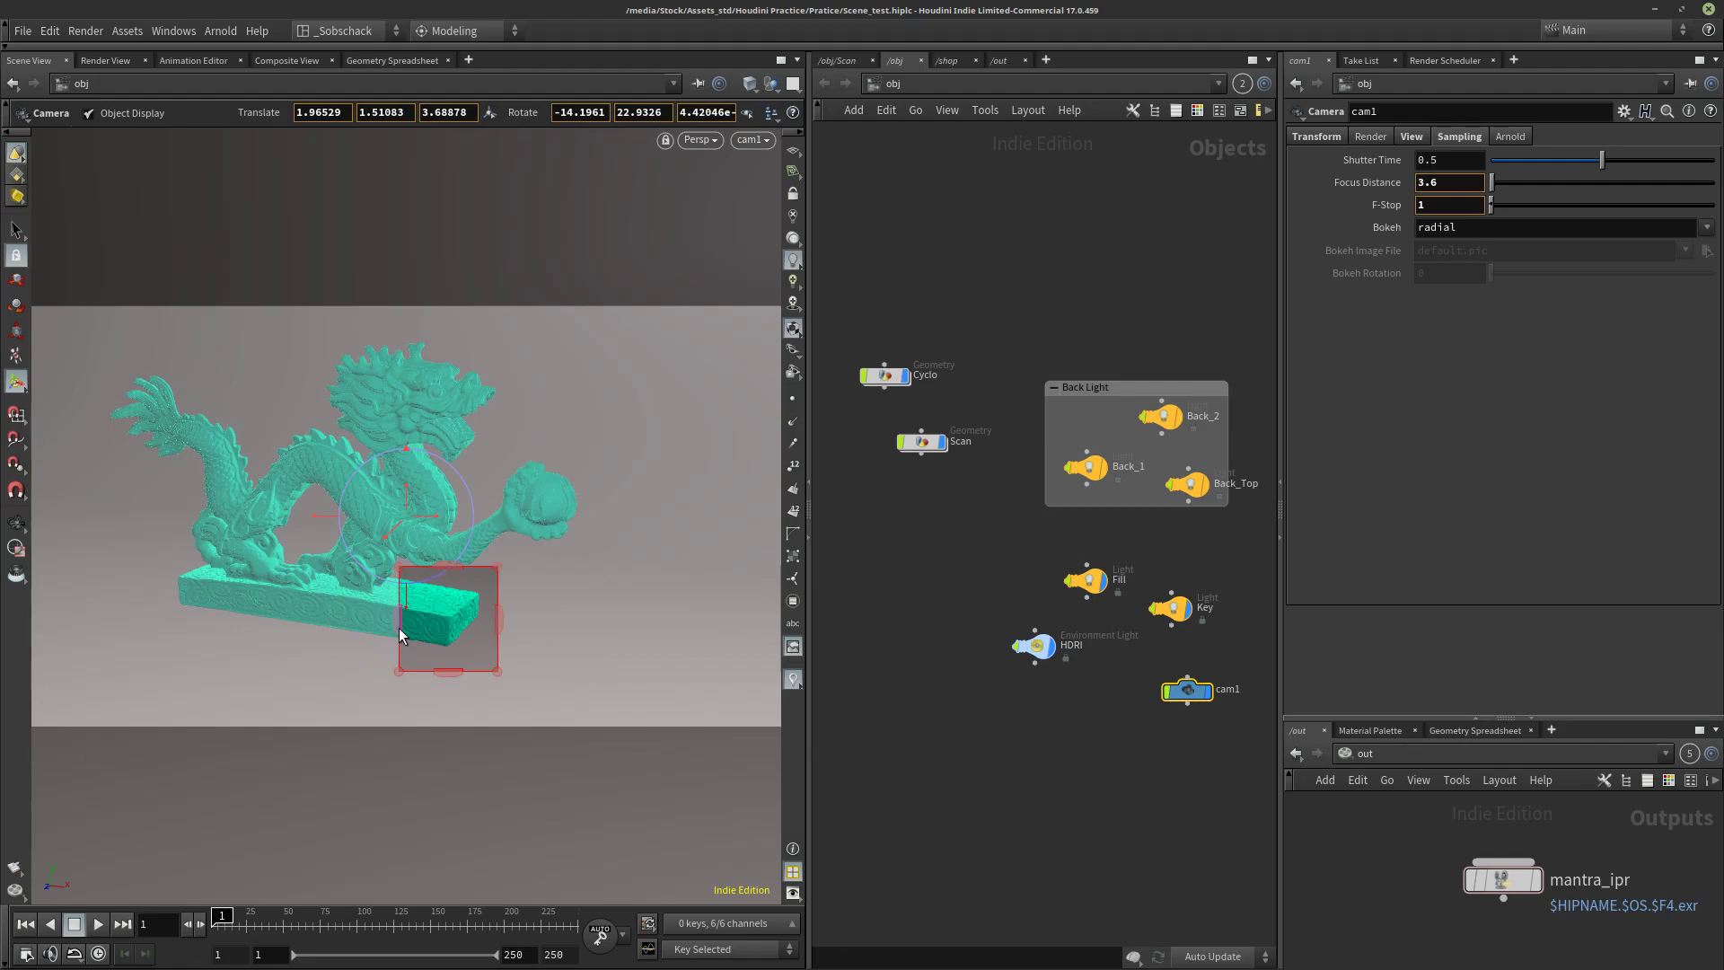
# Step: Render the cropped base-corner region in Render View and display mantra_ipr's sampling settings
pyautogui.click(108, 60)
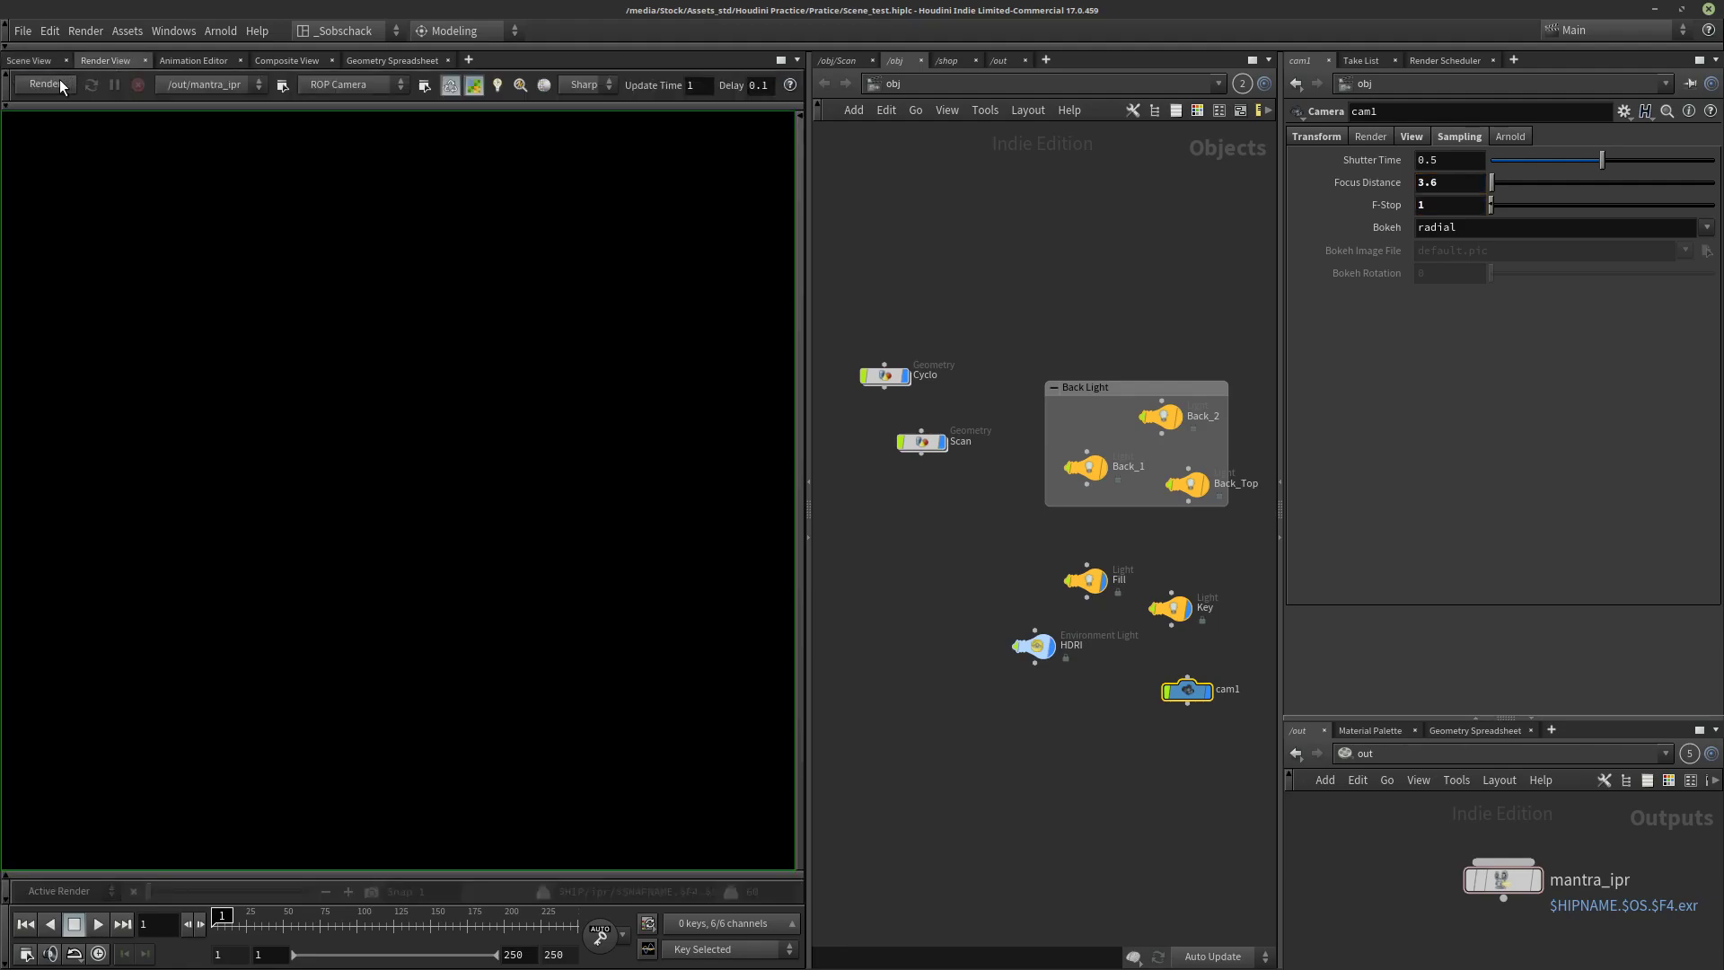
pyautogui.click(54, 82)
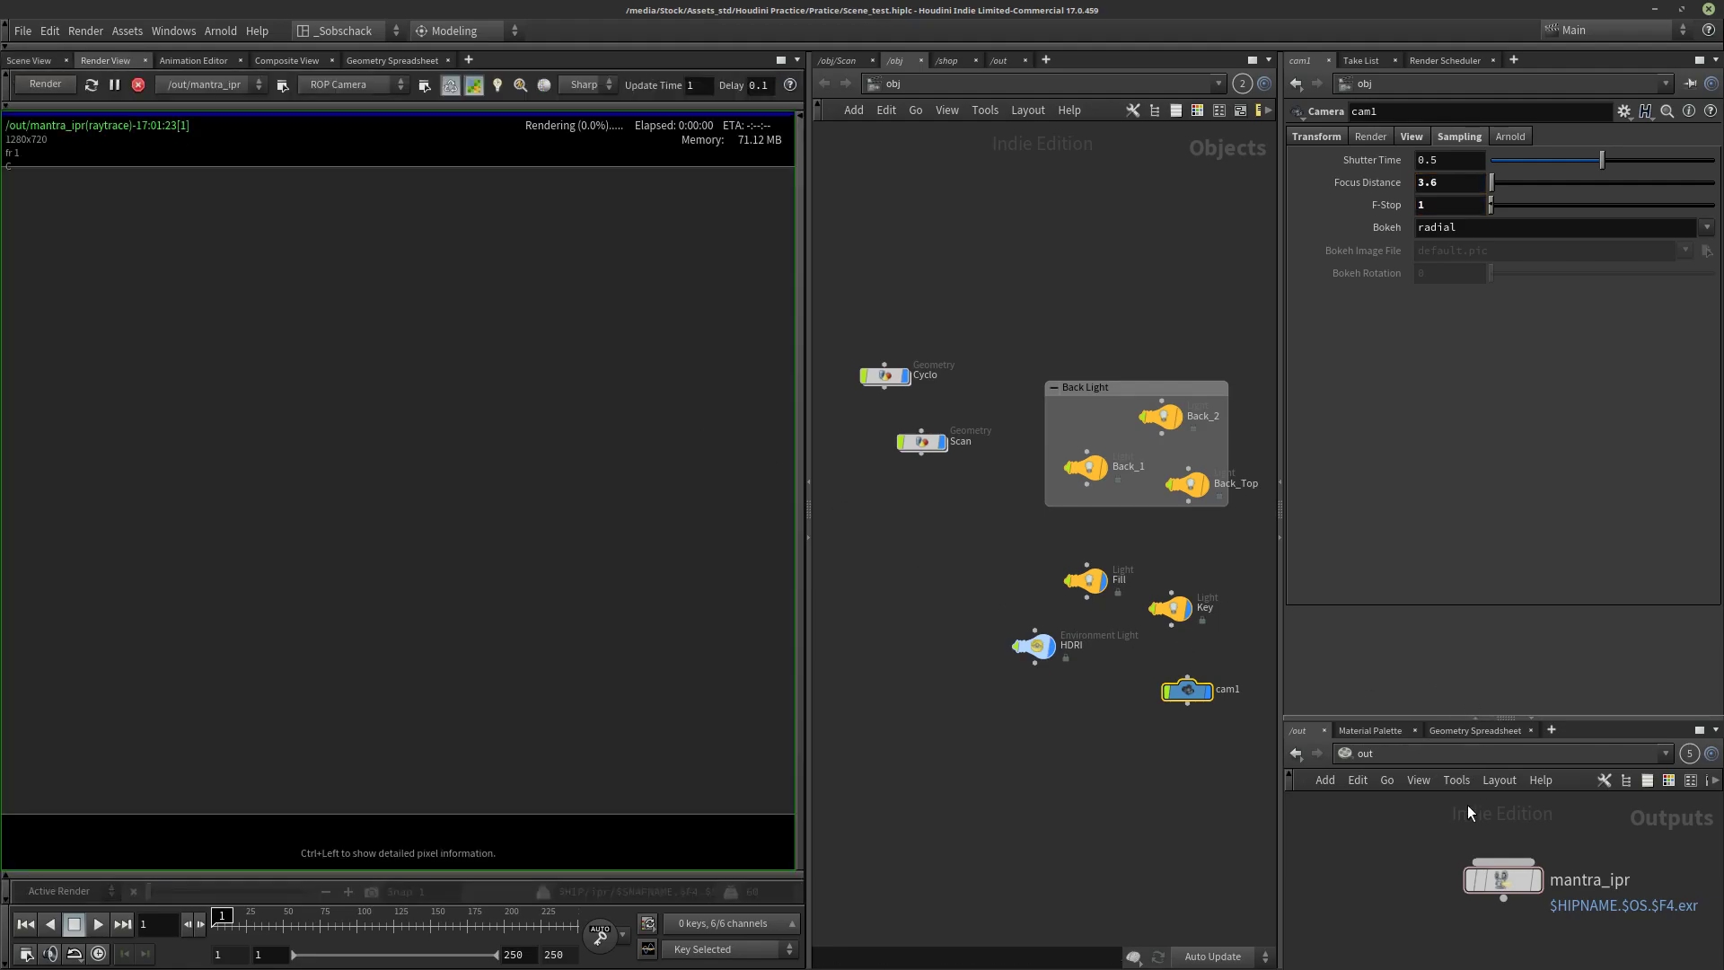
pyautogui.click(1522, 884)
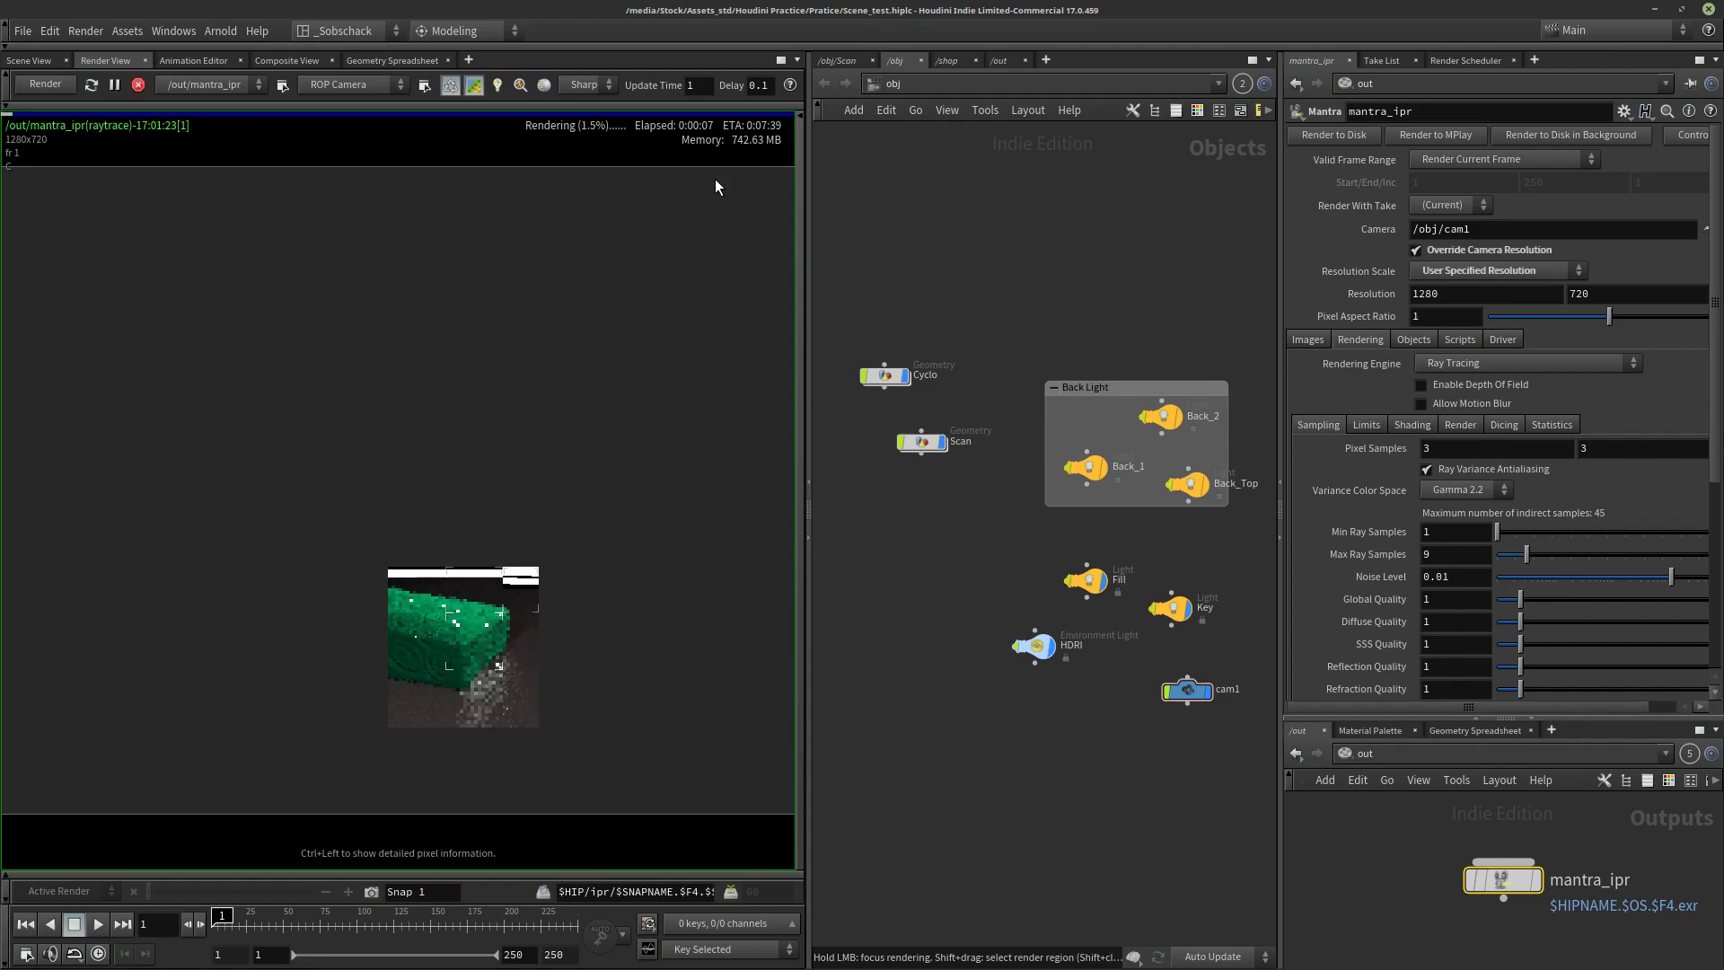
pyautogui.scroll(3, 500, 733)
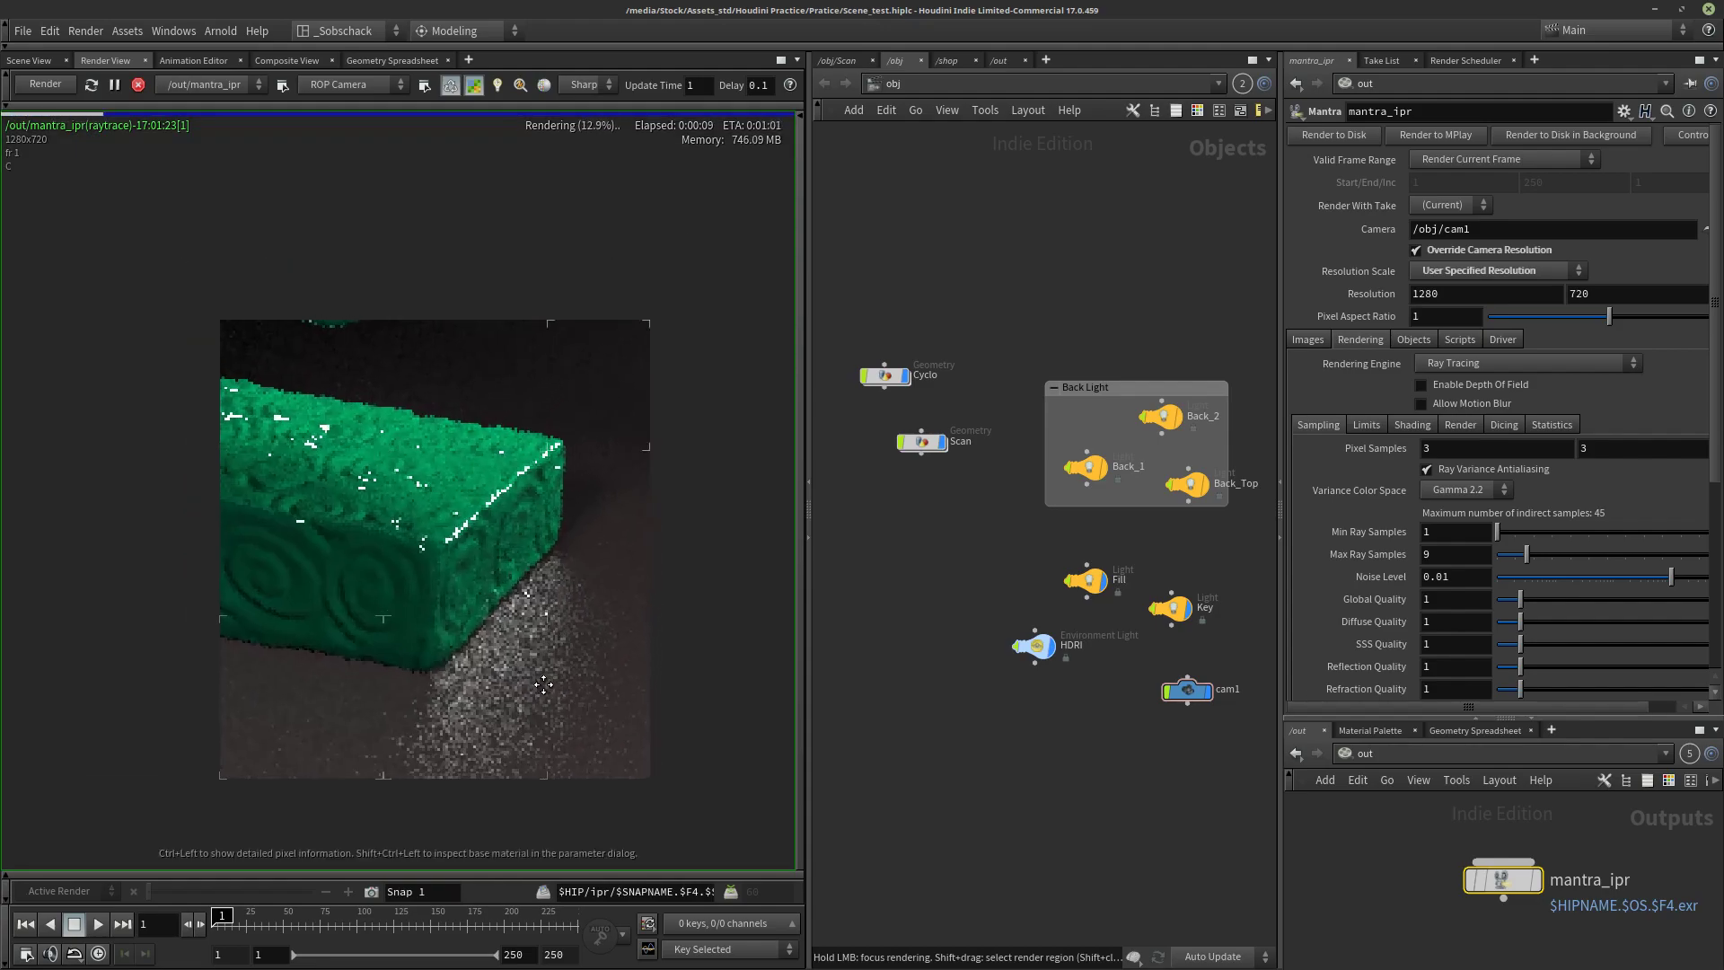
pyautogui.moveTo(640, 593); pyautogui.dragTo(616, 564, button='middle')
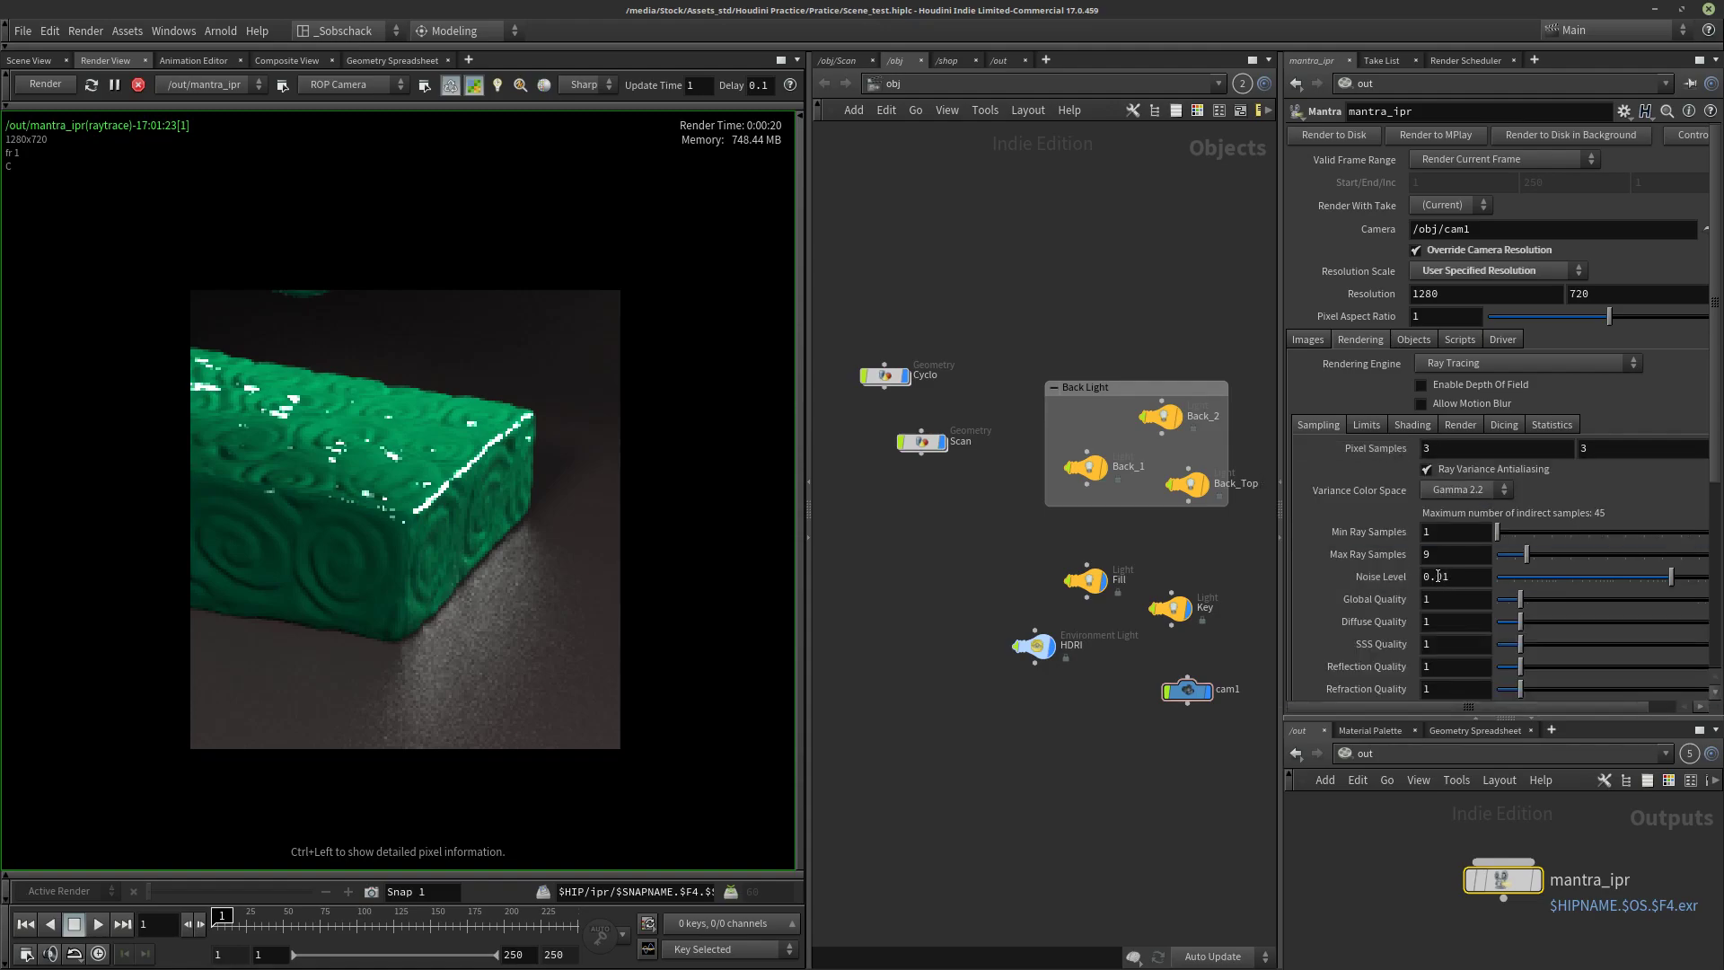
# Step: Re-render with mantra_ipr Noise Level set to 0, then to 0.01
pyautogui.moveTo(1442, 576); pyautogui.dragTo(1466, 578)
pyautogui.press('BackSpace')
pyautogui.press('BackSpace')
pyautogui.press('Return')
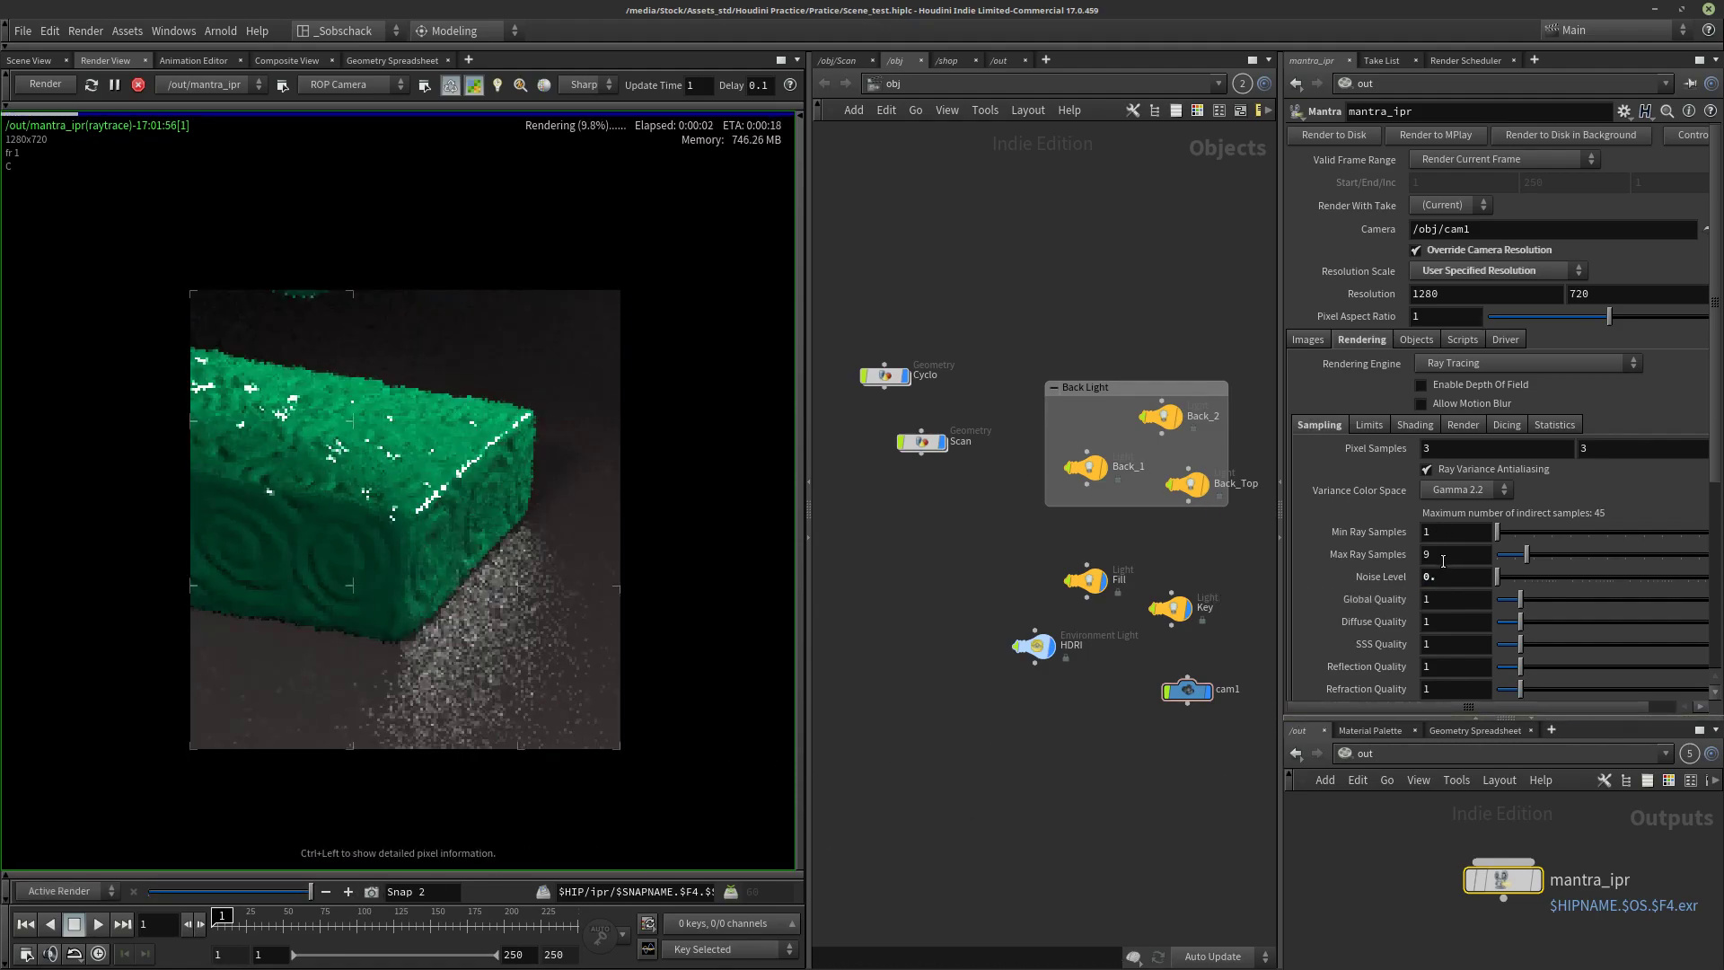
pyautogui.click(1479, 576)
pyautogui.write('01')
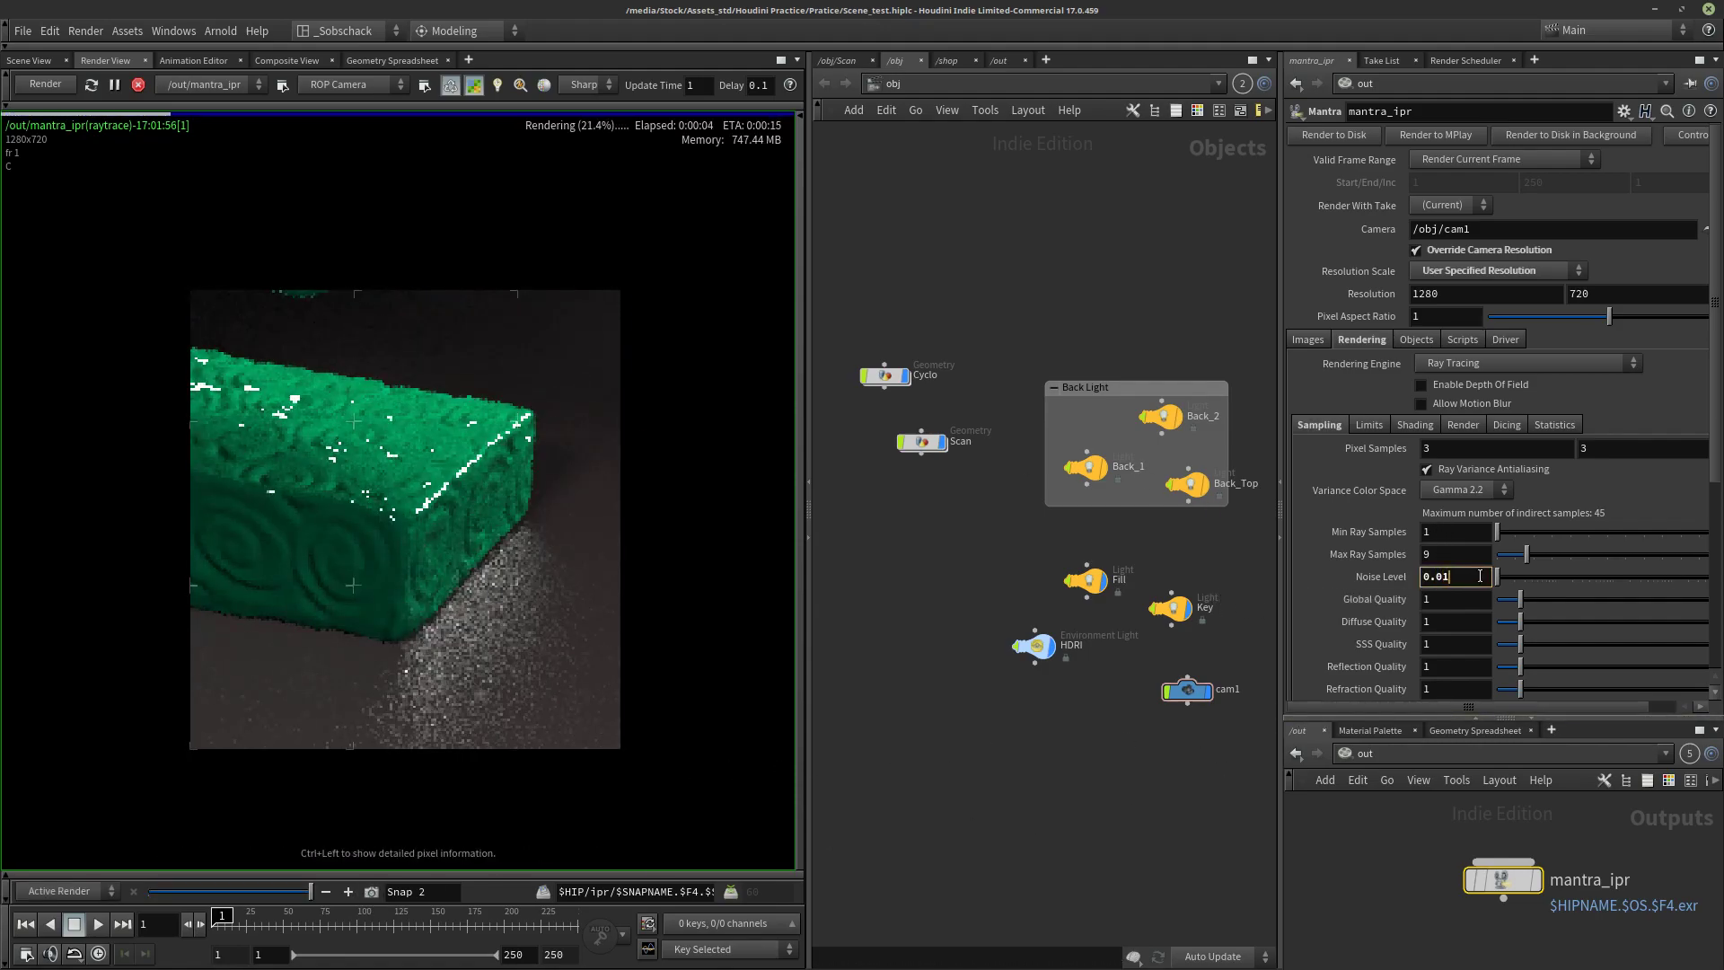
pyautogui.press('Return')
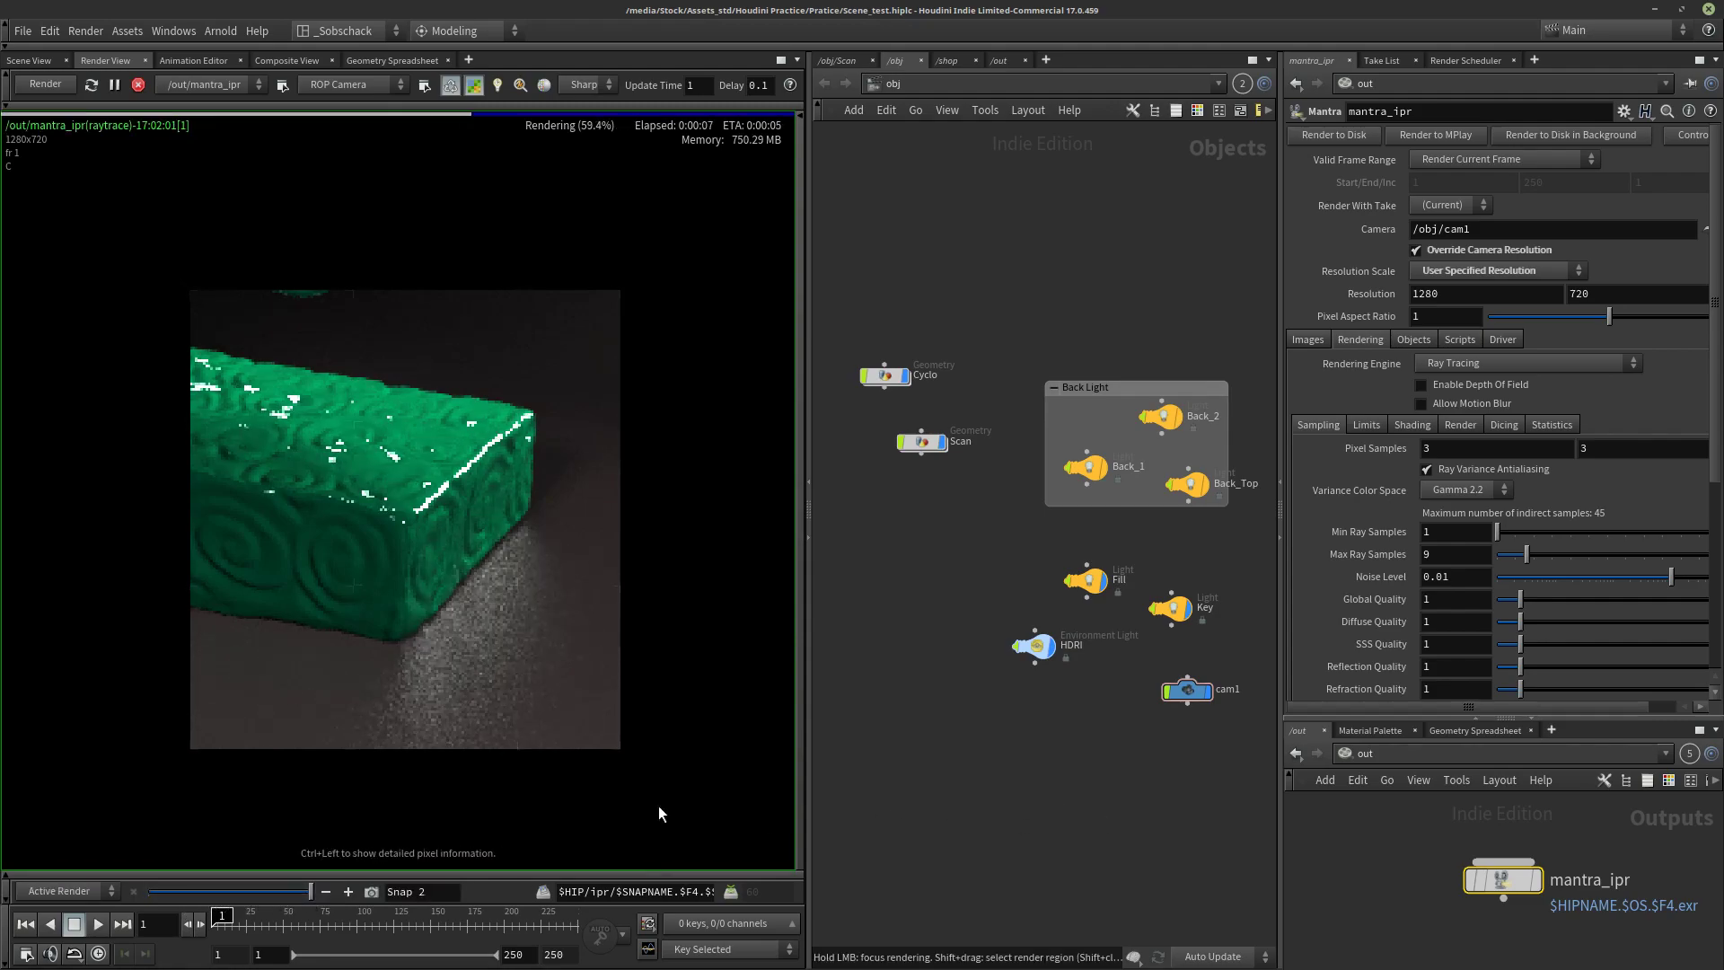
# Step: Compare against Snap 1, then set Noise Level to 0.1 and re-render
pyautogui.moveTo(276, 898); pyautogui.dragTo(175, 896)
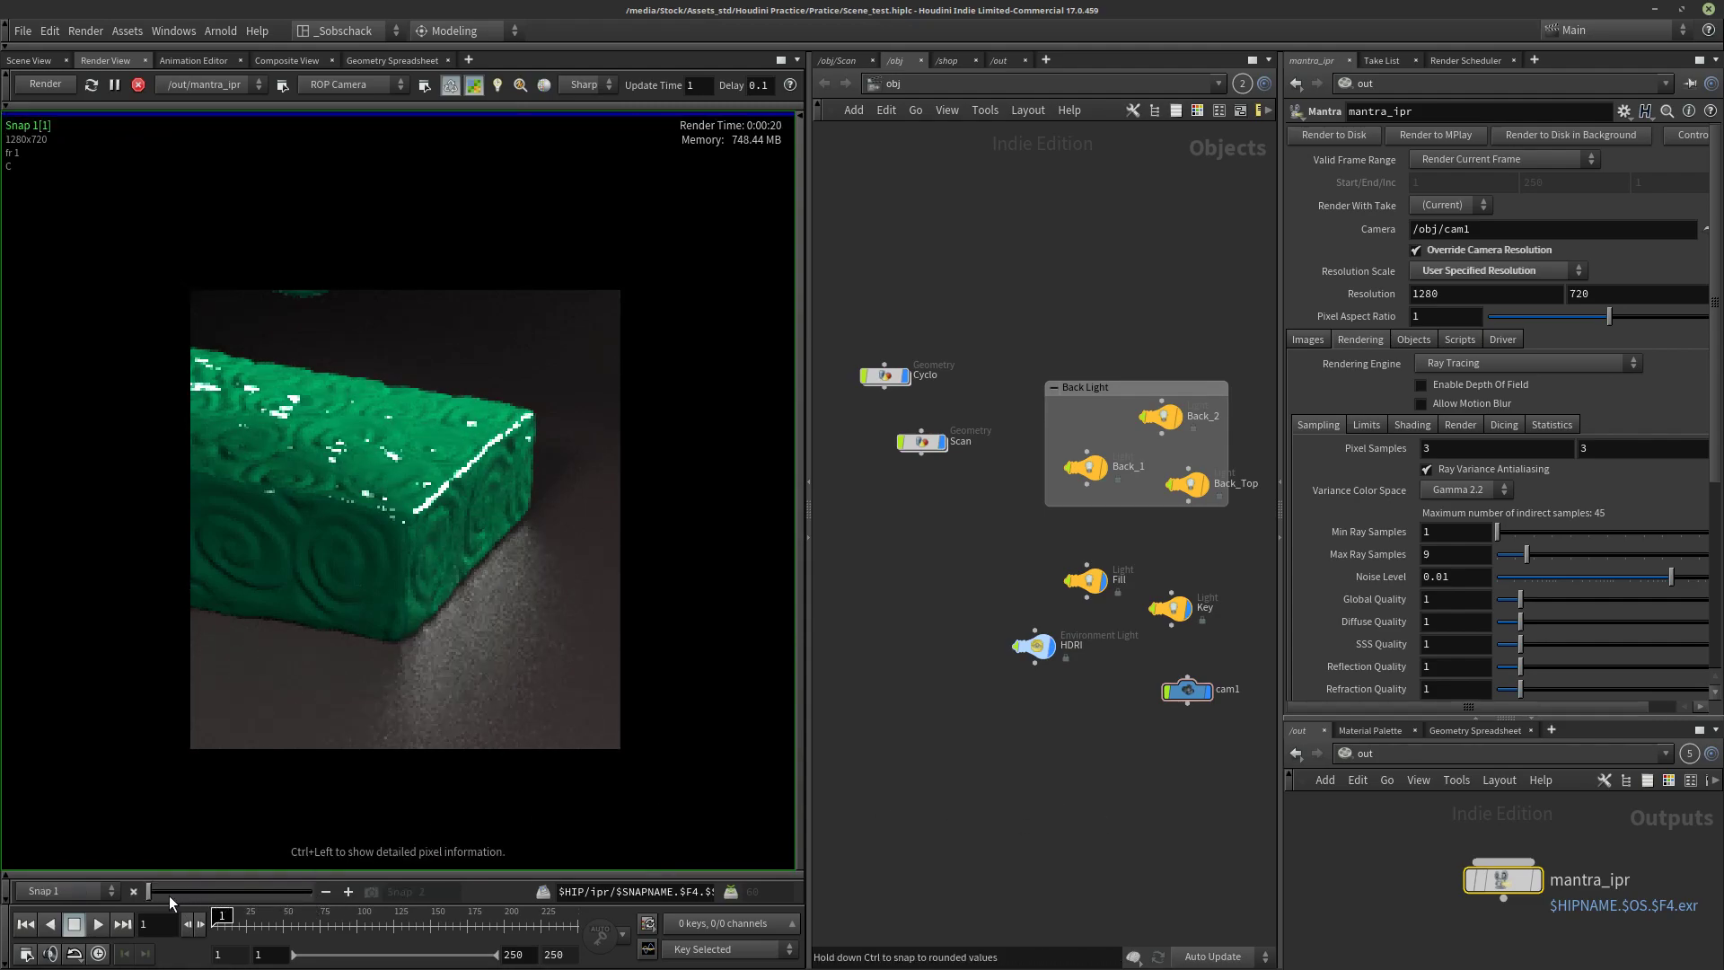
pyautogui.moveTo(169, 896); pyautogui.dragTo(350, 896)
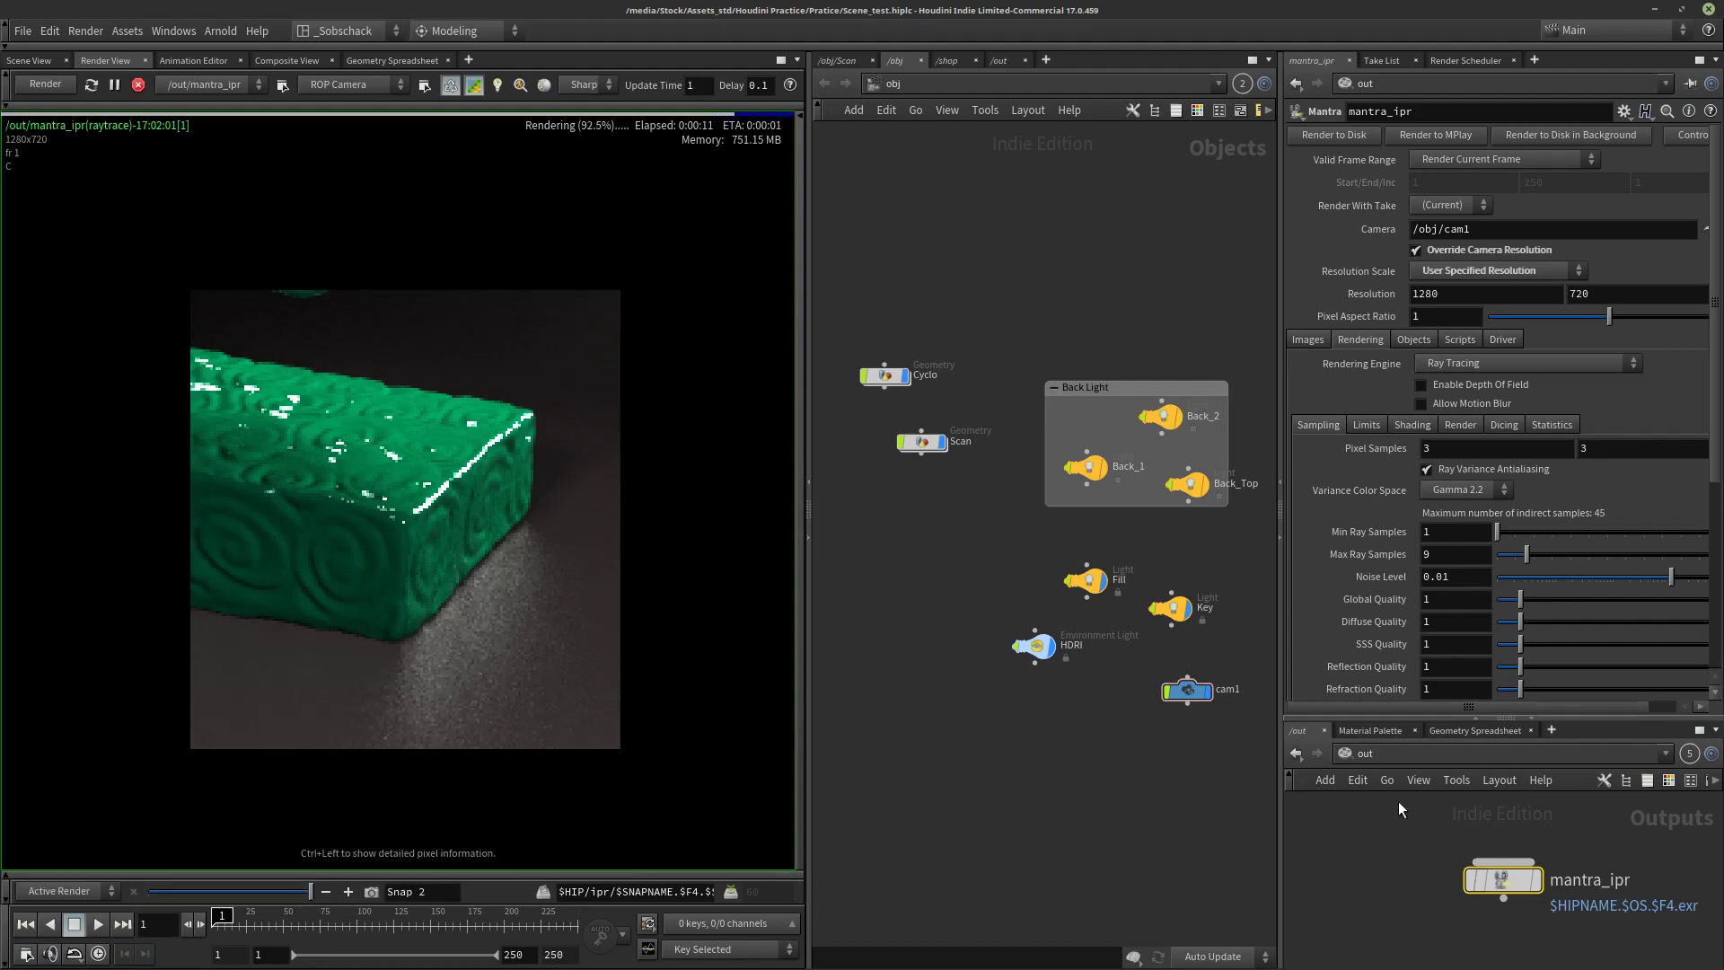
pyautogui.click(1434, 576)
pyautogui.write('0')
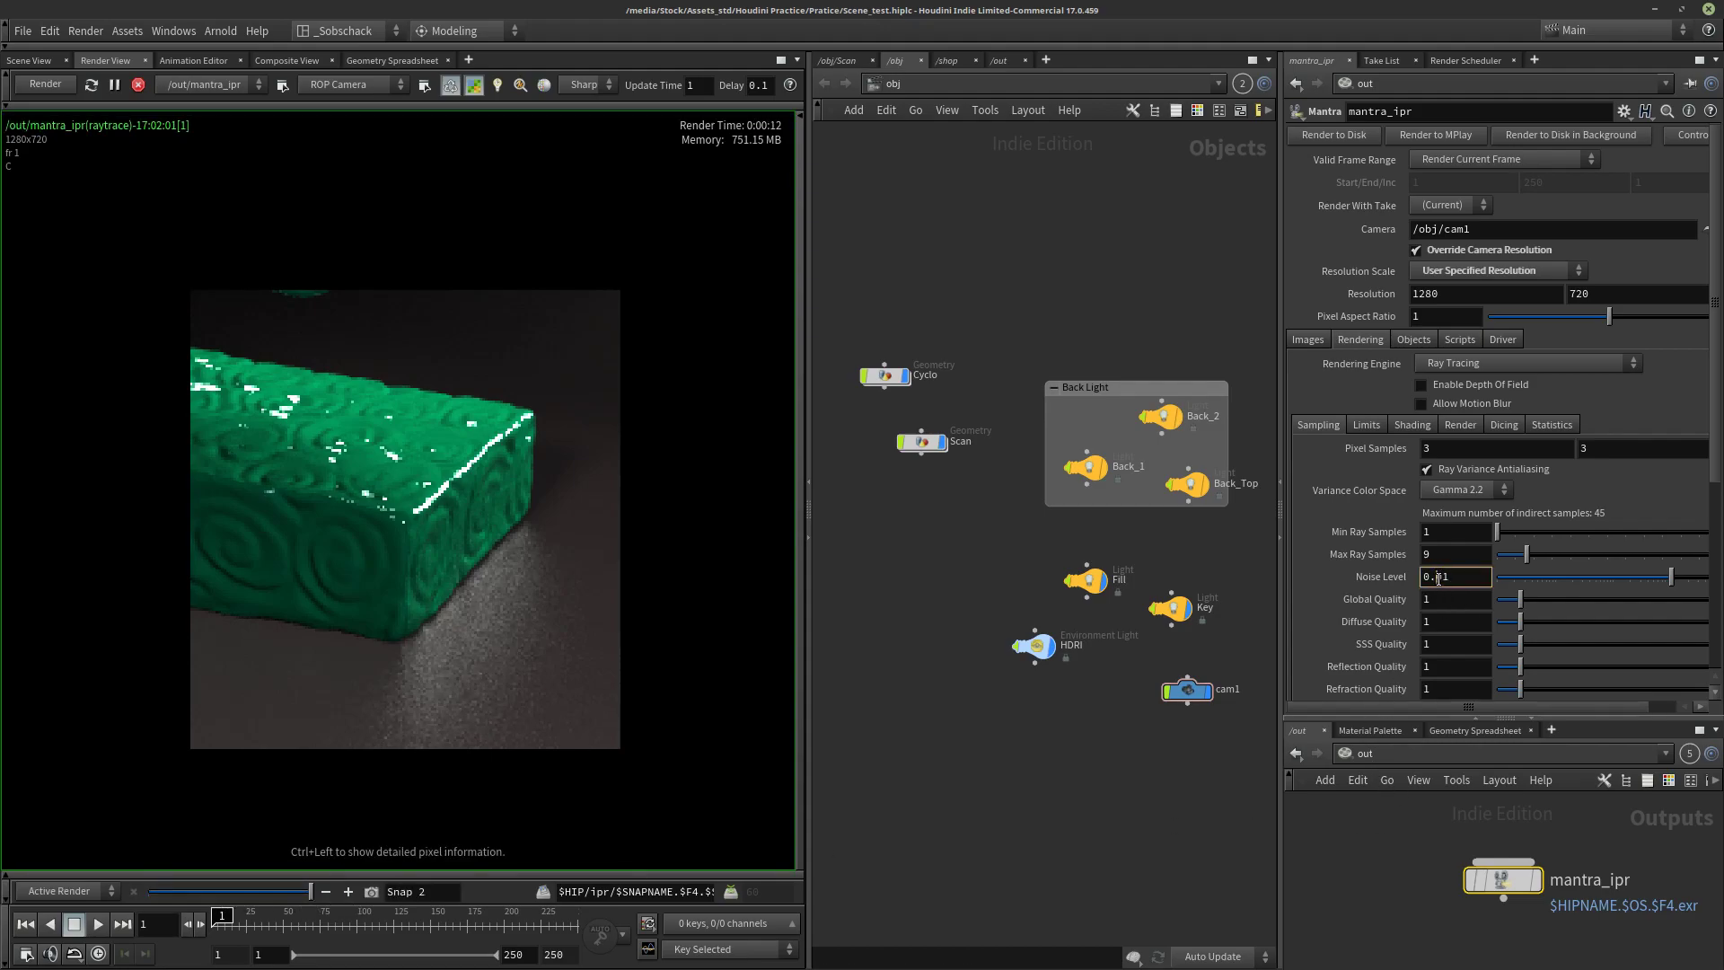
pyautogui.press('BackSpace')
pyautogui.press('BackSpace')
pyautogui.write('1')
pyautogui.press('Return')
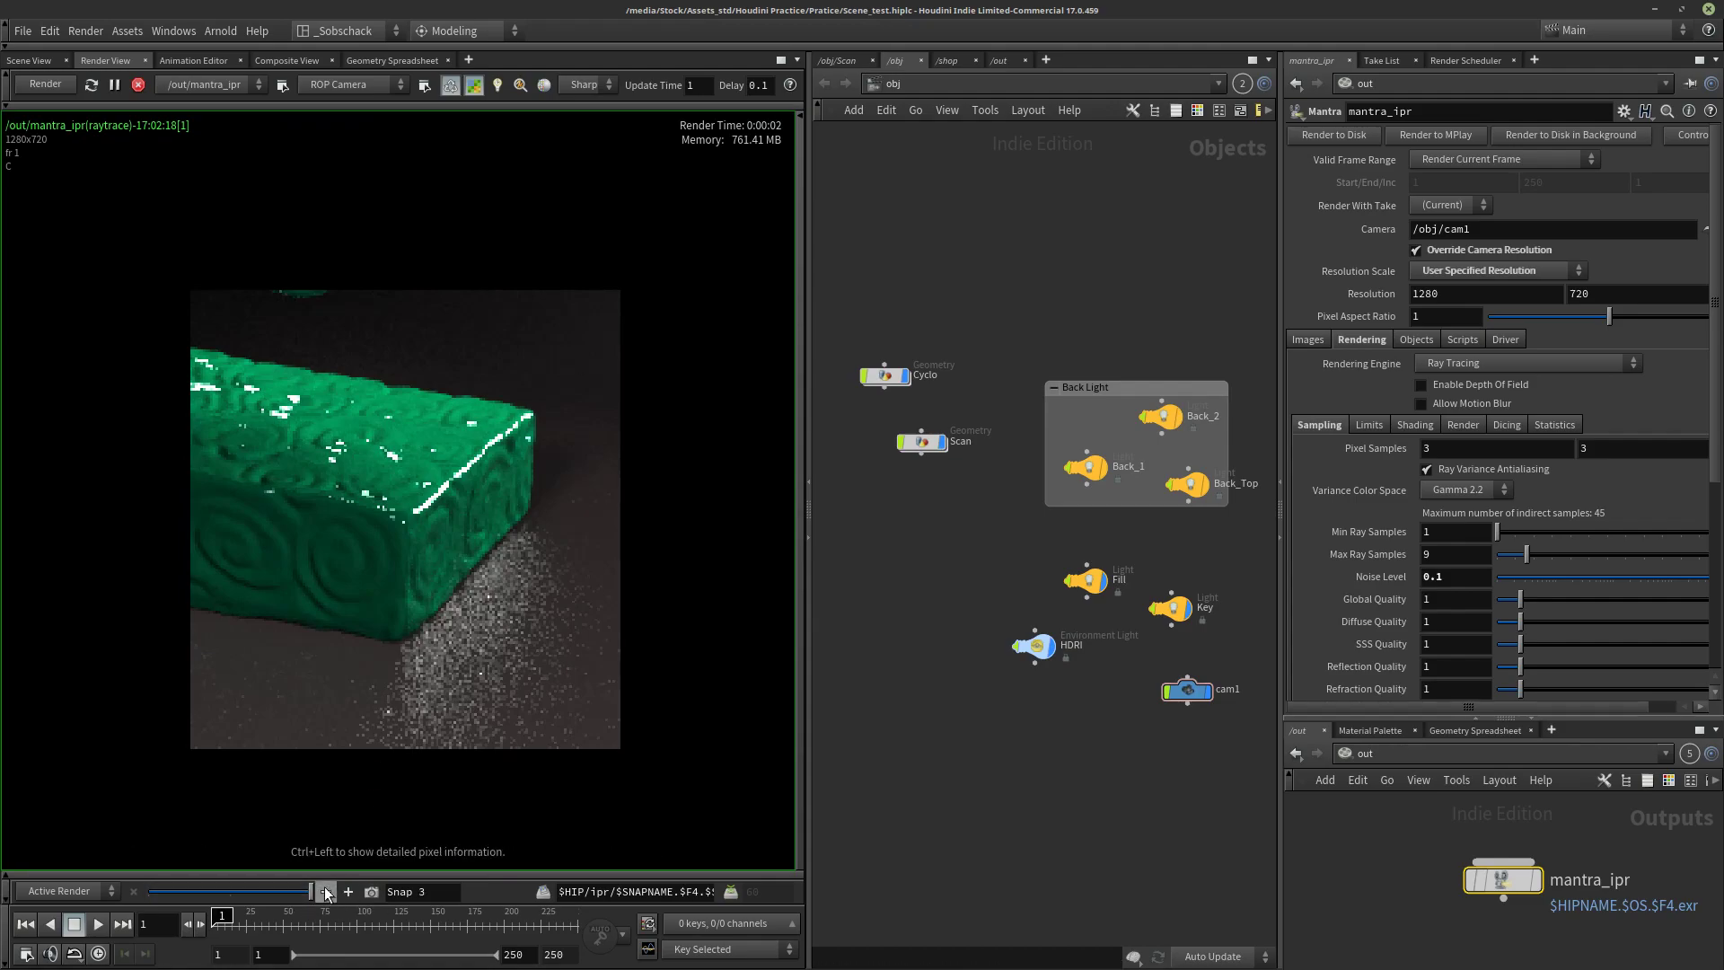
# Step: View Snap 2 for comparison, then enable OptiX denoising on the interactive render
pyautogui.moveTo(313, 889)
pyautogui.mouseDown()
pyautogui.moveTo(174, 902)
pyautogui.moveTo(310, 884)
pyautogui.mouseUp()
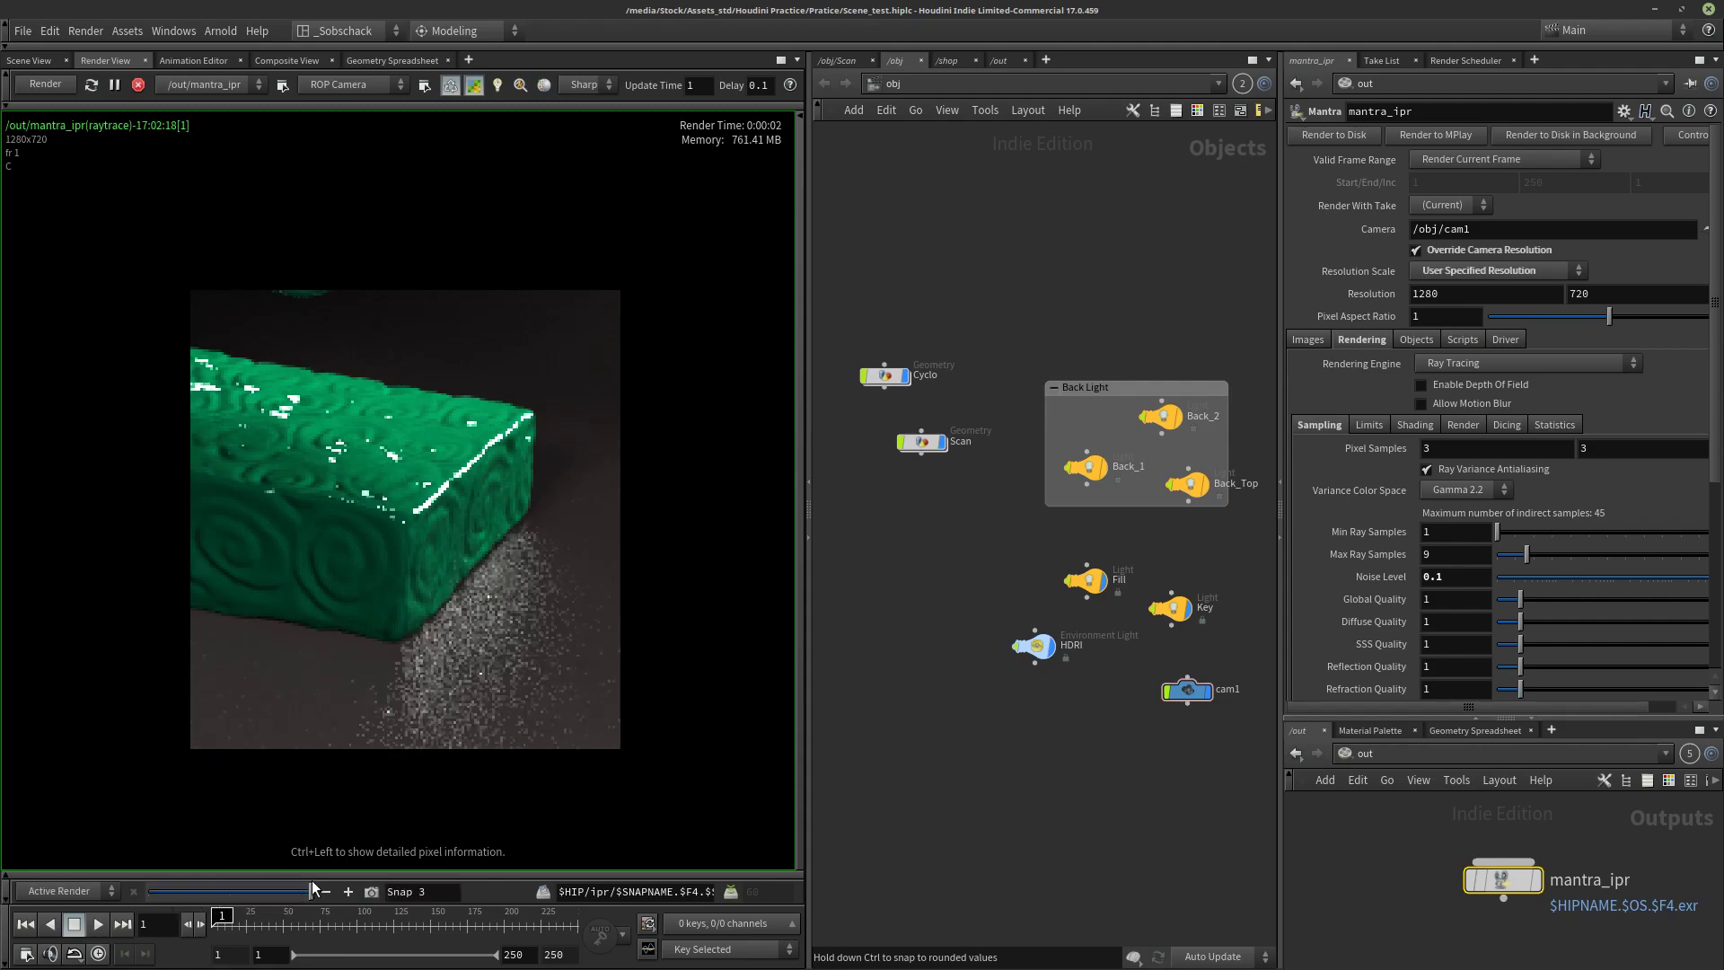
pyautogui.click(543, 85)
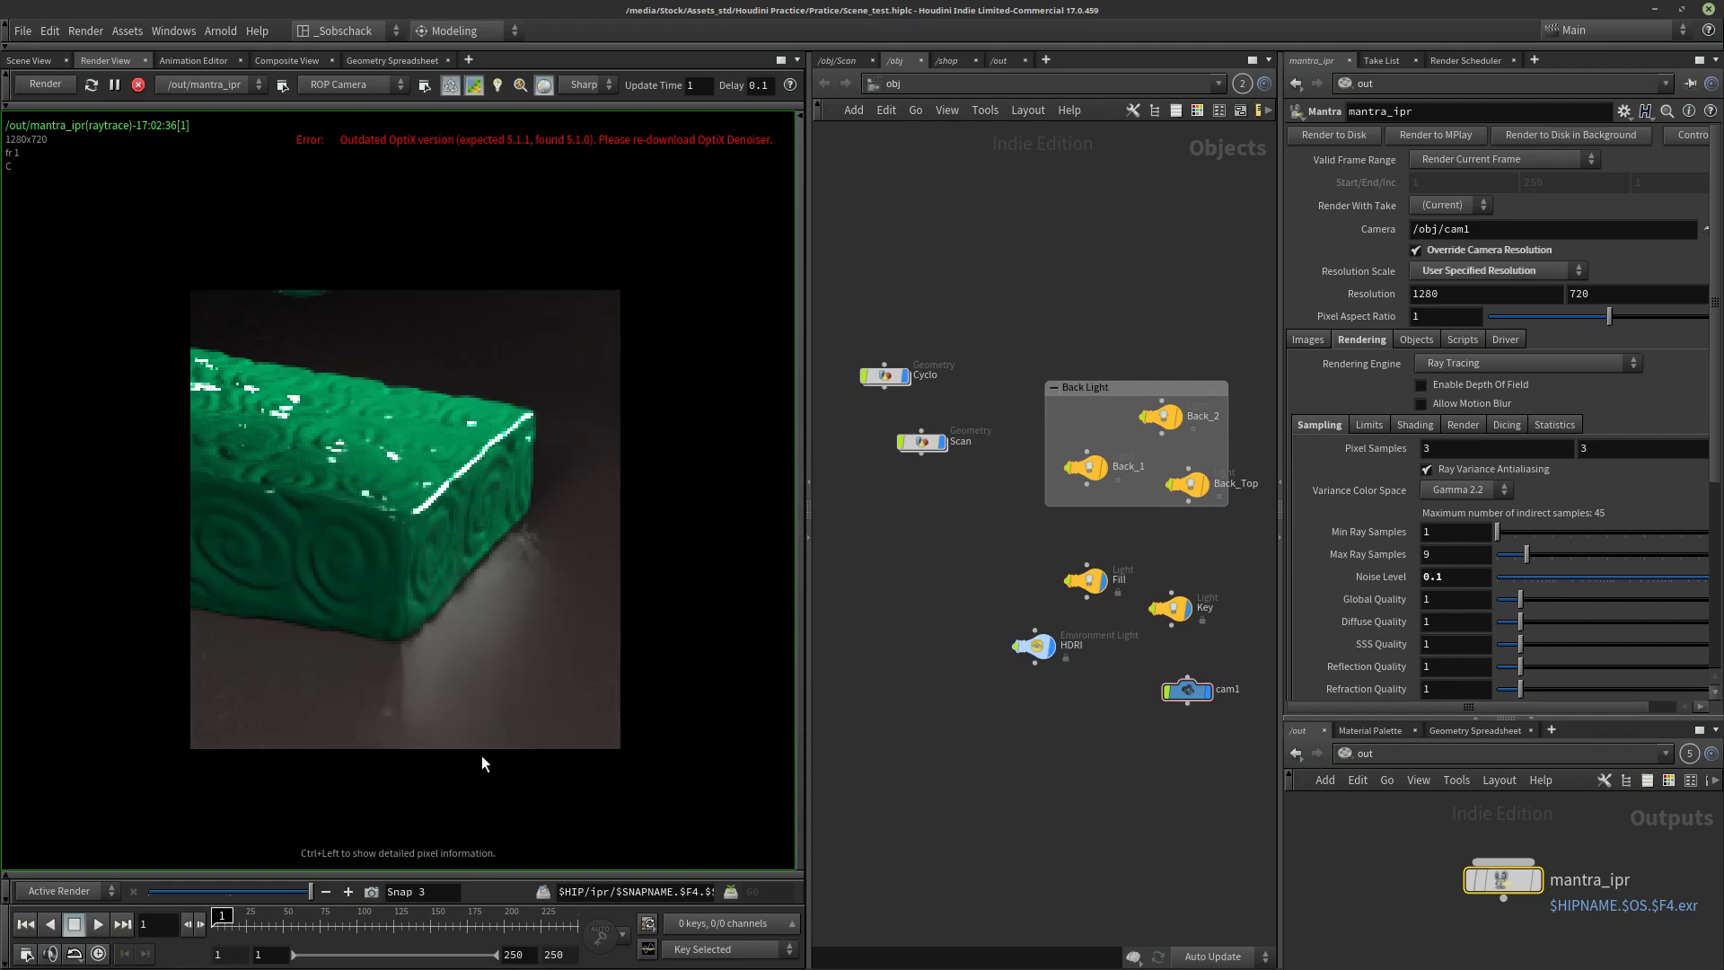
# Step: Store the render as Snap 4, compare it with Snap 3 and Snap 1, then return to live
pyautogui.click(372, 890)
pyautogui.moveTo(311, 891)
pyautogui.mouseDown()
pyautogui.moveTo(214, 889)
pyautogui.moveTo(311, 889)
pyautogui.mouseUp()
pyautogui.moveTo(311, 891)
pyautogui.mouseDown()
pyautogui.moveTo(258, 890)
pyautogui.moveTo(306, 892)
pyautogui.mouseUp()
pyautogui.moveTo(305, 887); pyautogui.dragTo(164, 888)
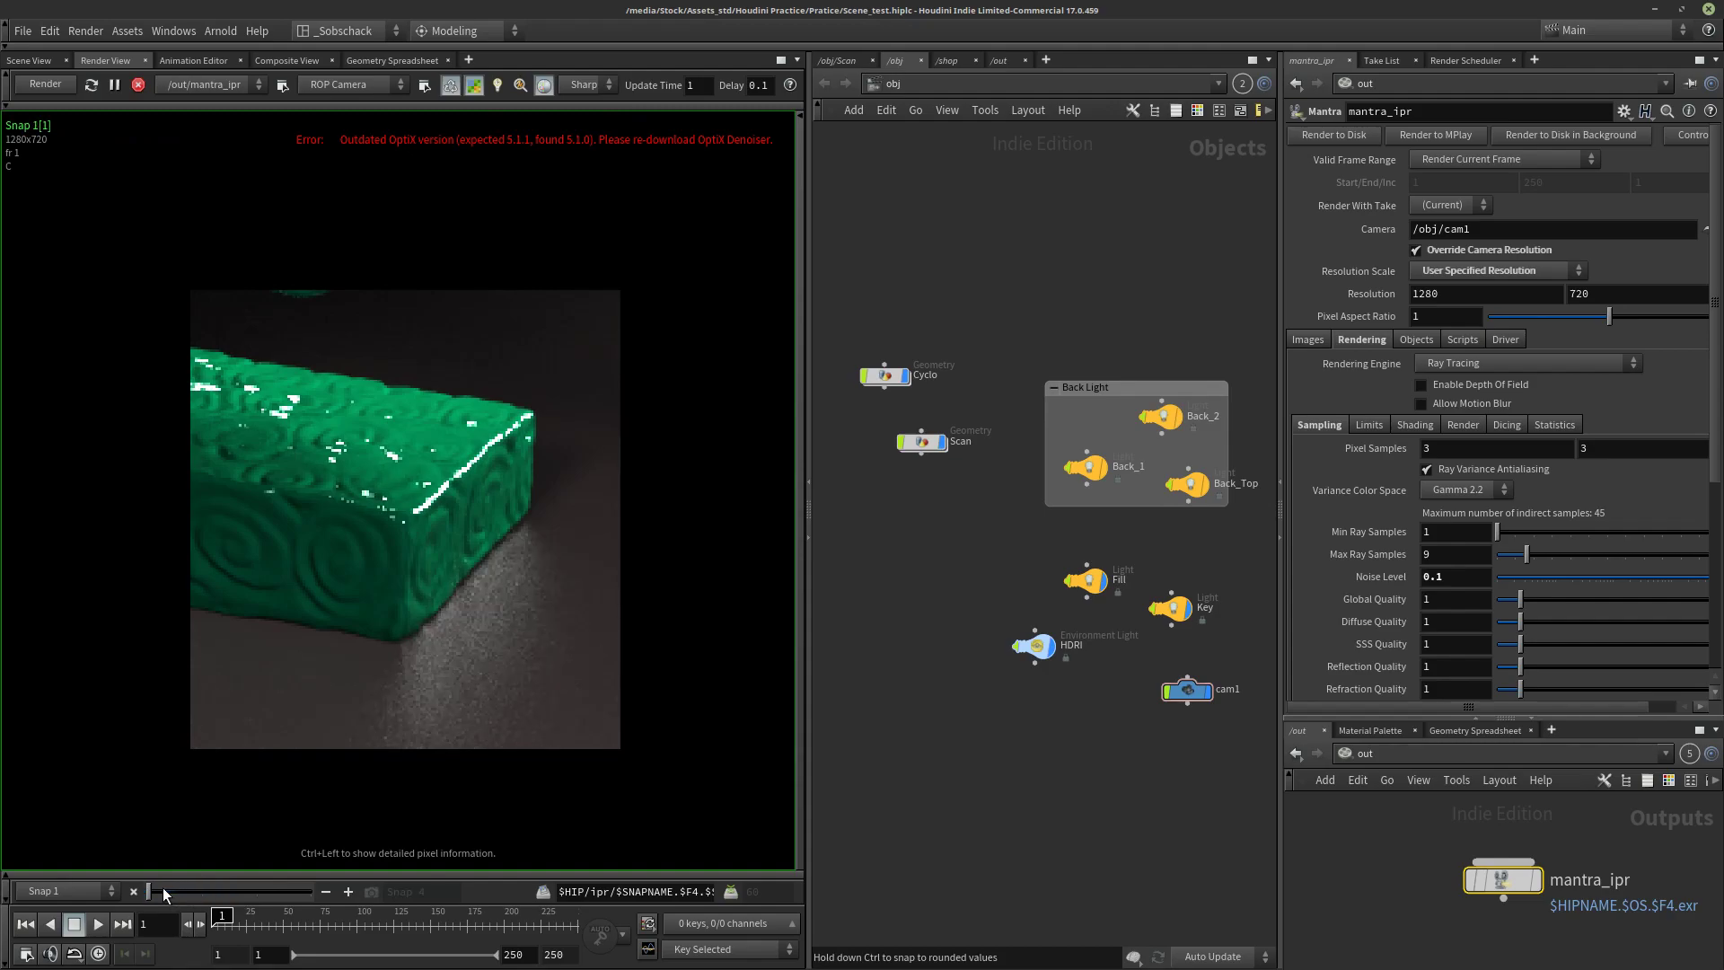
pyautogui.moveTo(163, 887); pyautogui.dragTo(358, 882)
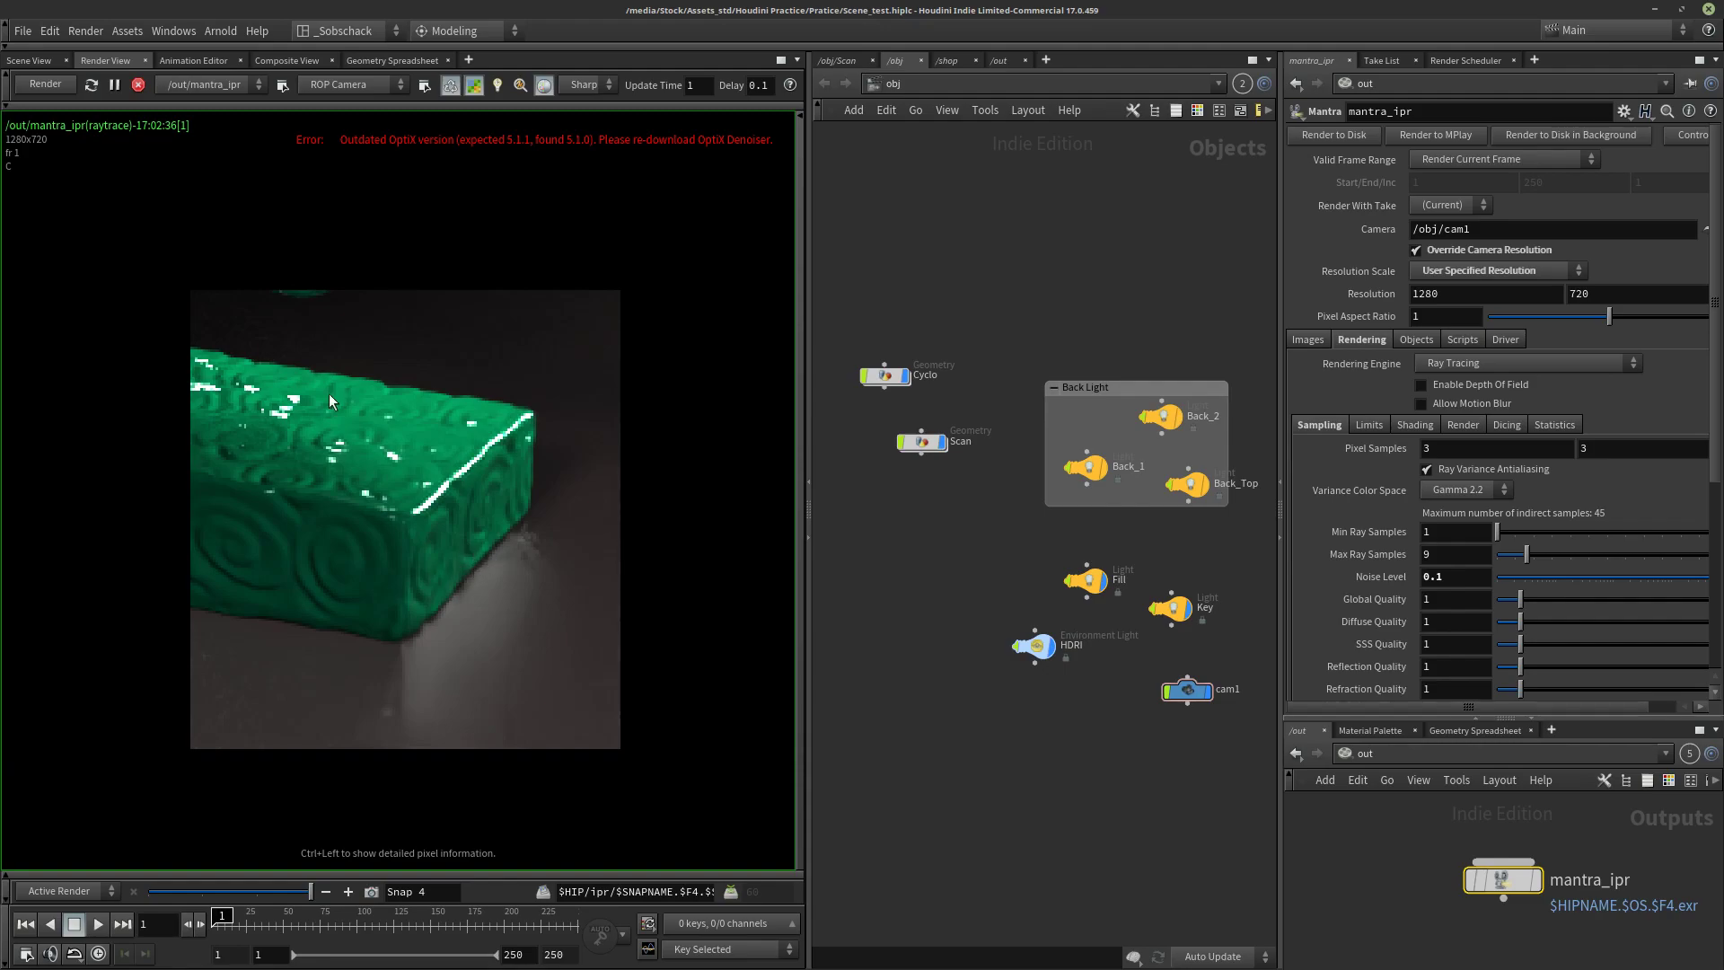
# Step: Drag cam1's render region out in Scene View to enclose the whole dragon
pyautogui.click(36, 61)
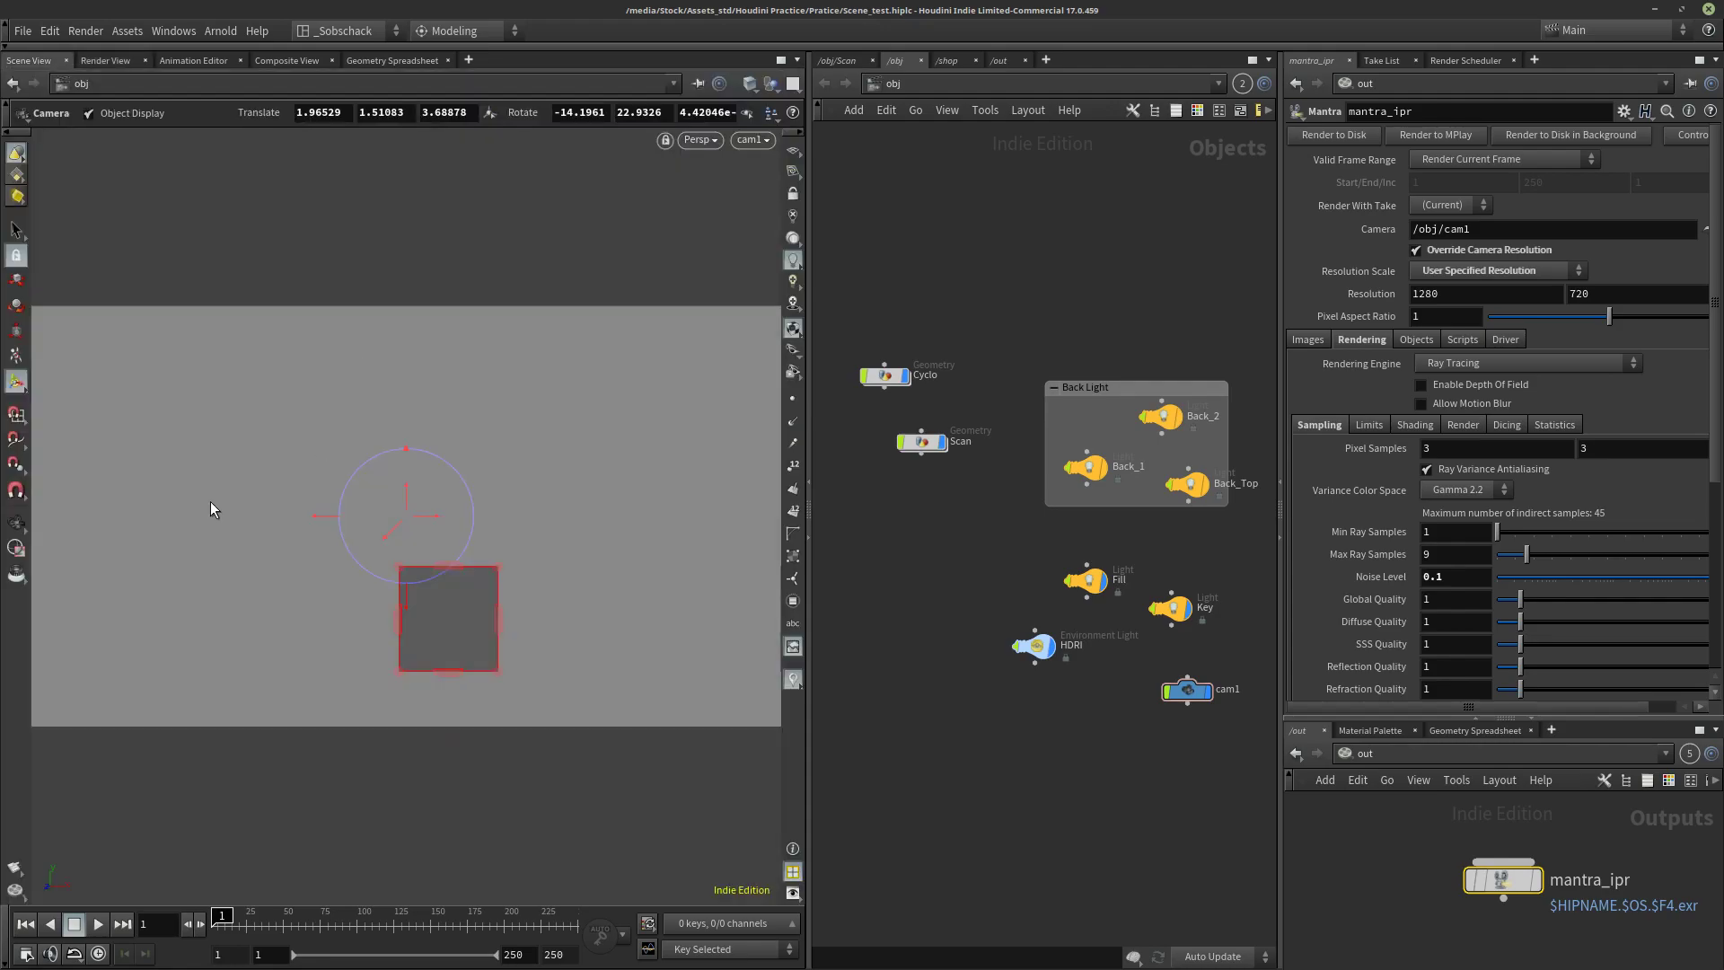
pyautogui.moveTo(402, 624); pyautogui.dragTo(18, 619)
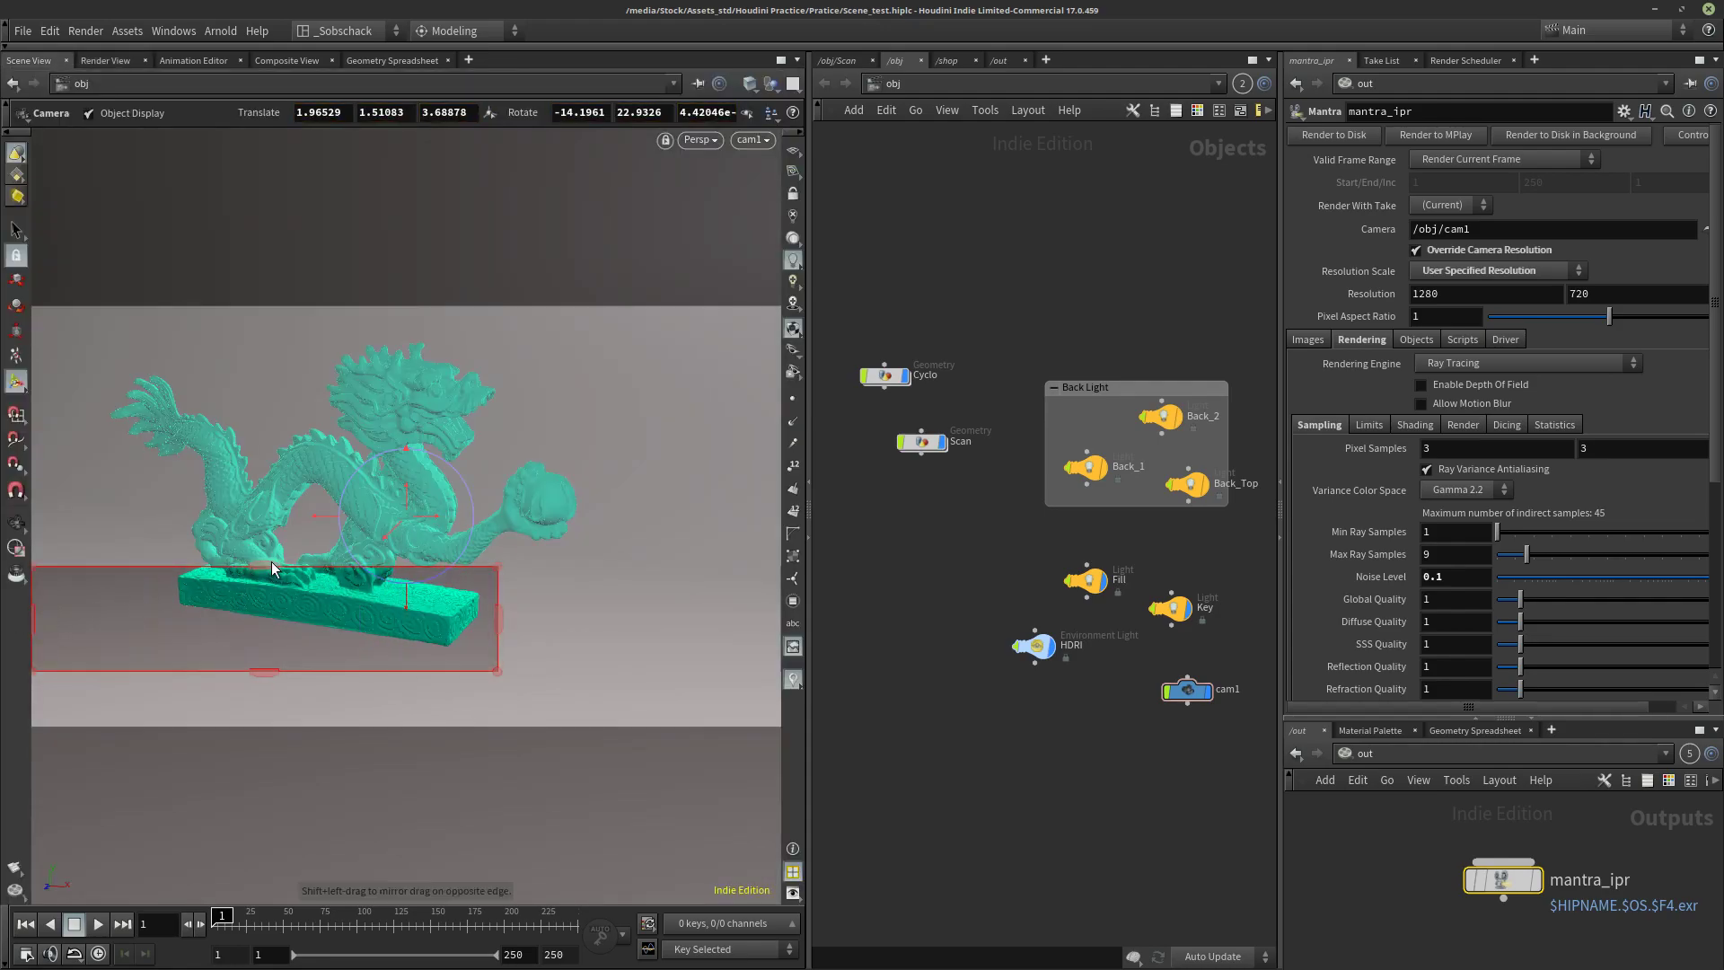
pyautogui.moveTo(264, 566); pyautogui.dragTo(263, 305)
pyautogui.moveTo(262, 672); pyautogui.dragTo(256, 750)
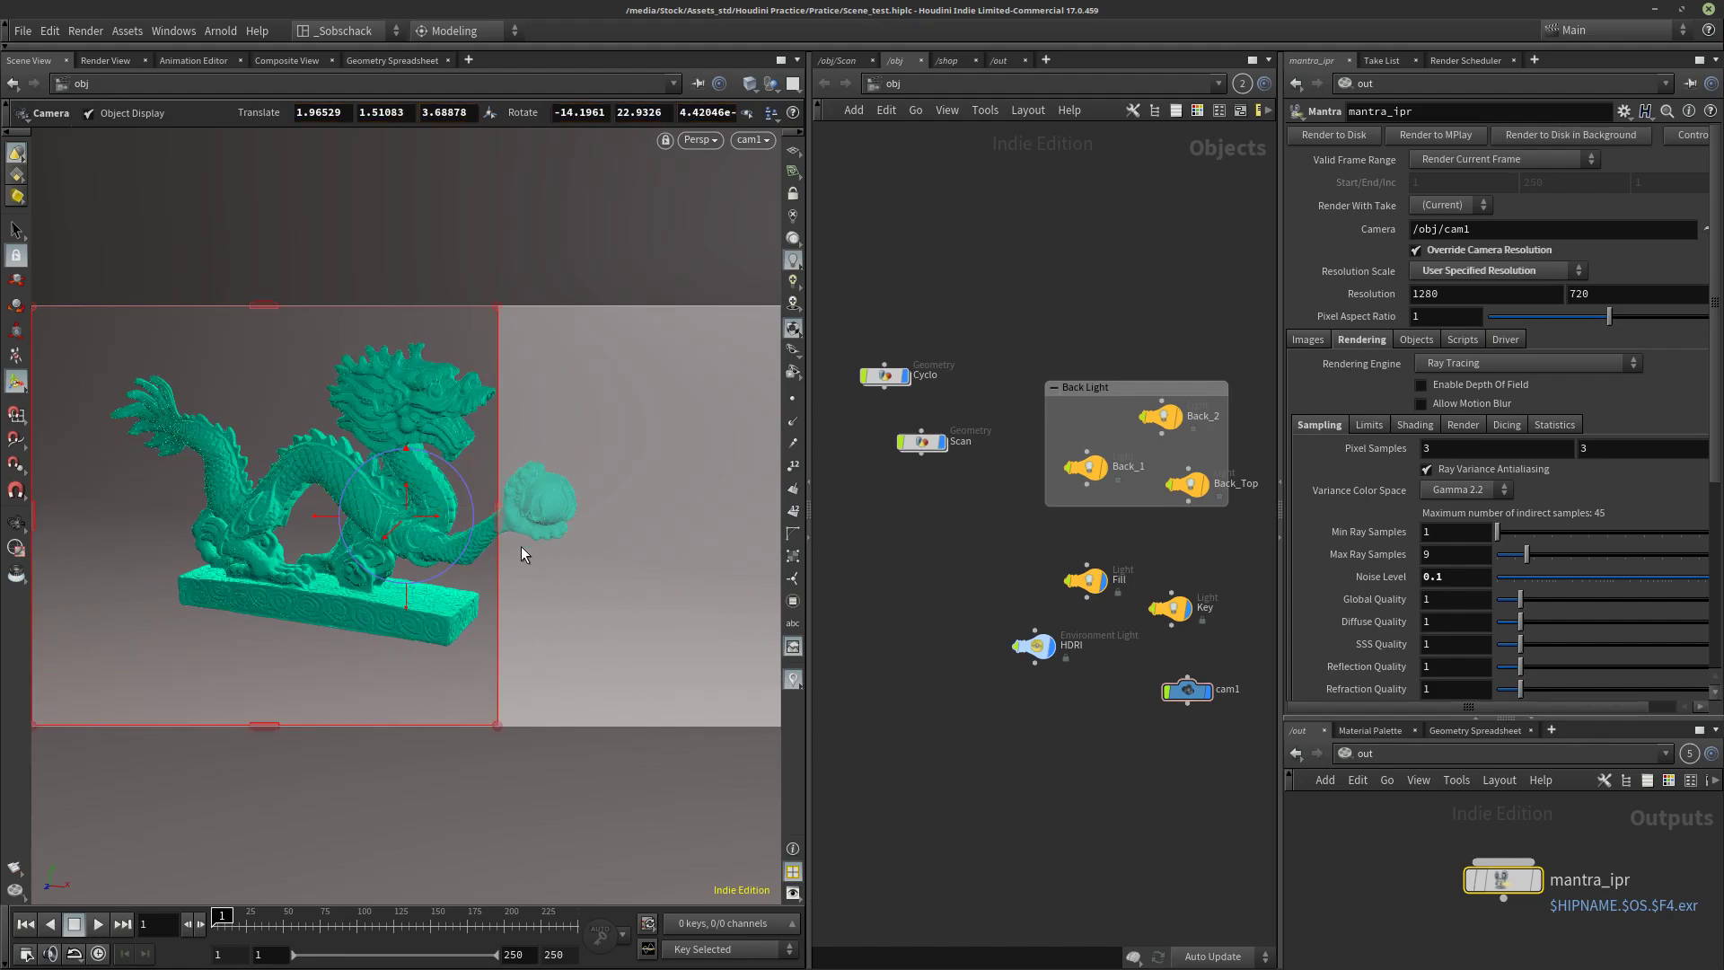
pyautogui.moveTo(498, 514); pyautogui.dragTo(831, 526)
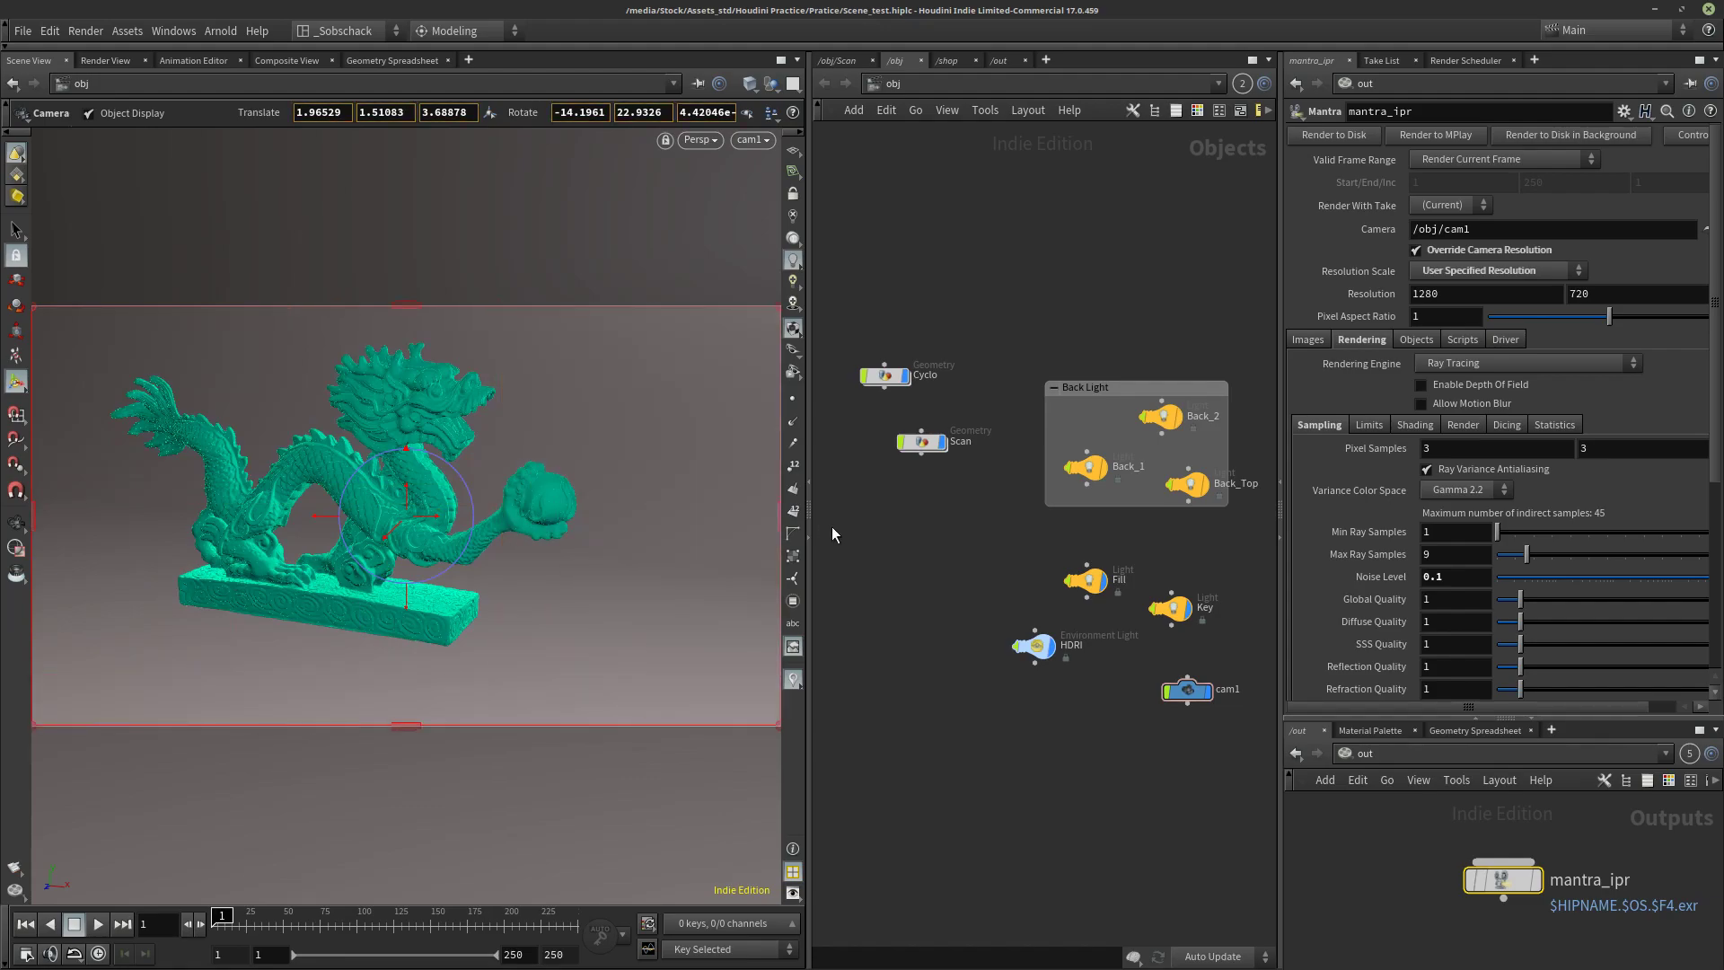
# Step: Return to the live Render View, show its extra options row, and zoom out on the full-dragon render
pyautogui.click(106, 46)
pyautogui.click(104, 88)
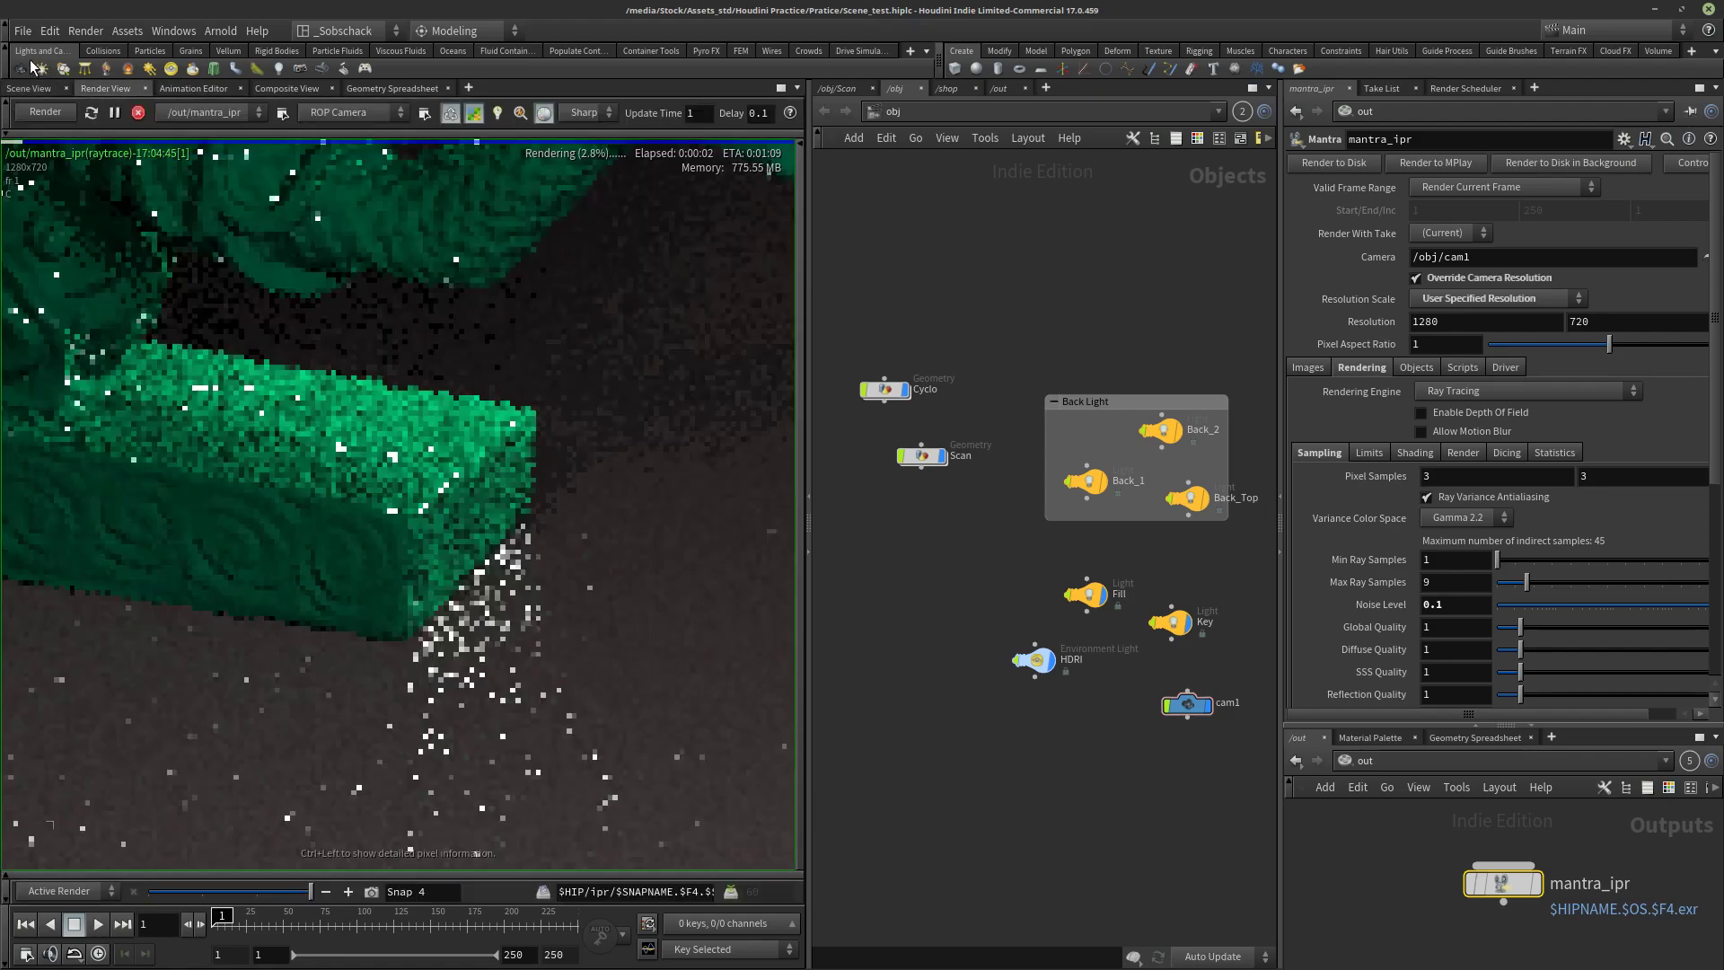
pyautogui.click(34, 44)
pyautogui.scroll(-2, 462, 440)
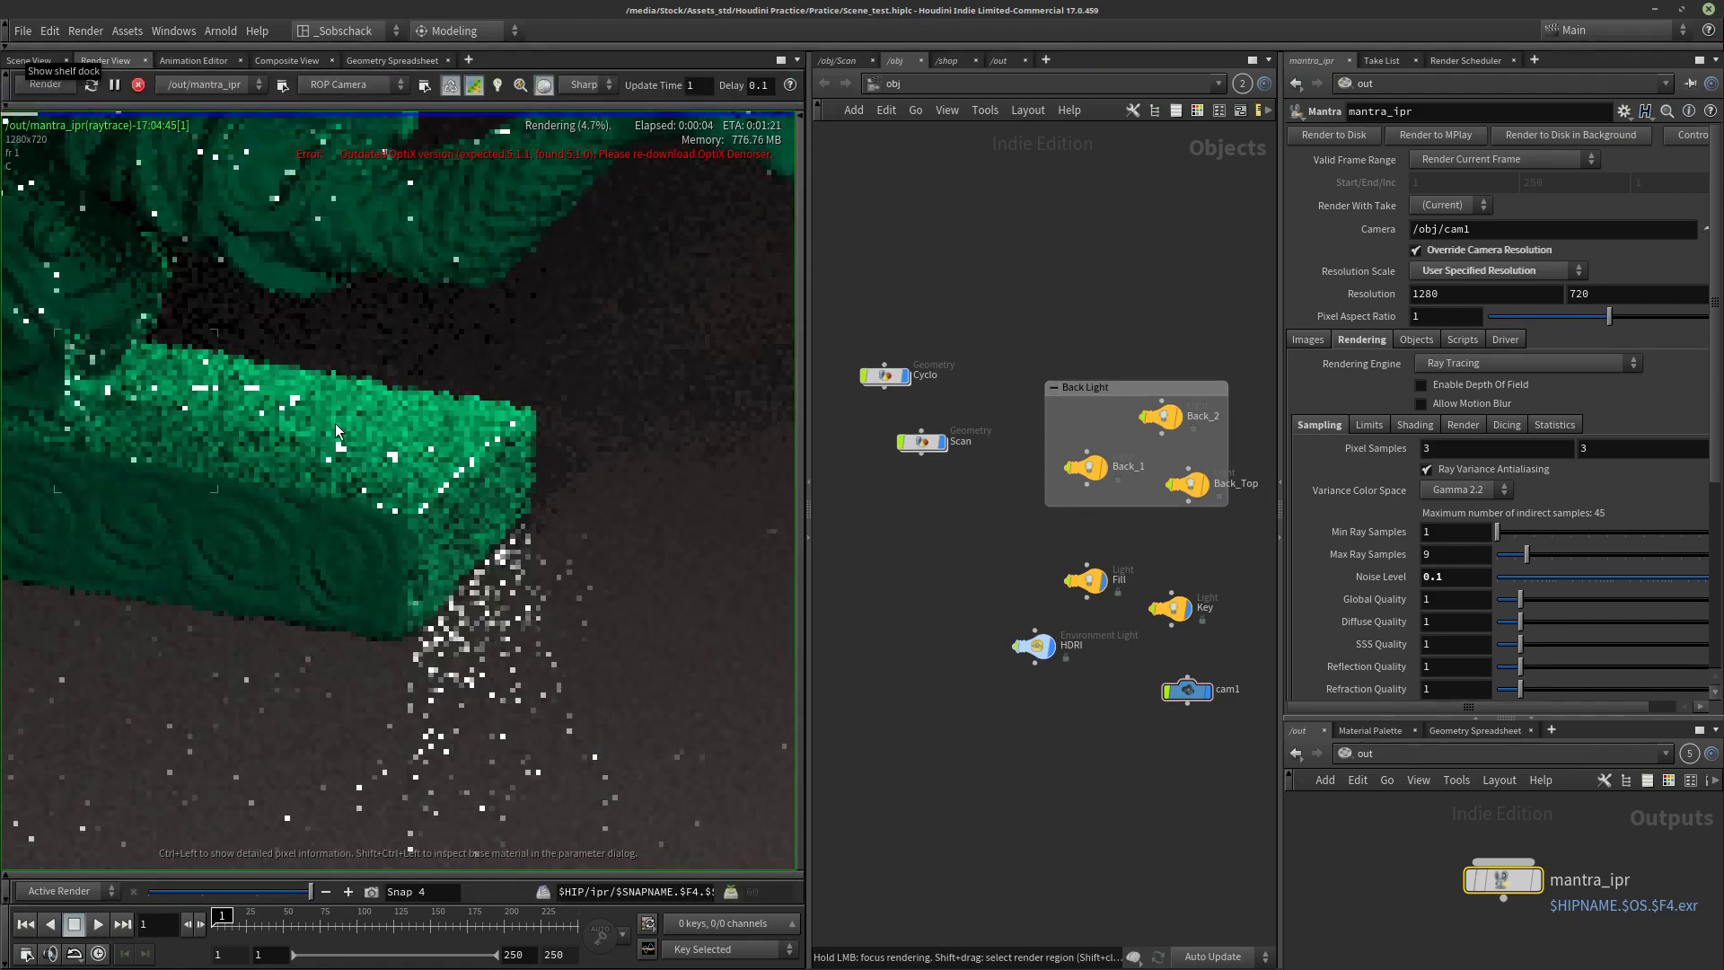
pyautogui.scroll(-2, 336, 423)
pyautogui.rightClick(367, 440)
pyautogui.click(395, 491)
pyautogui.click(166, 106)
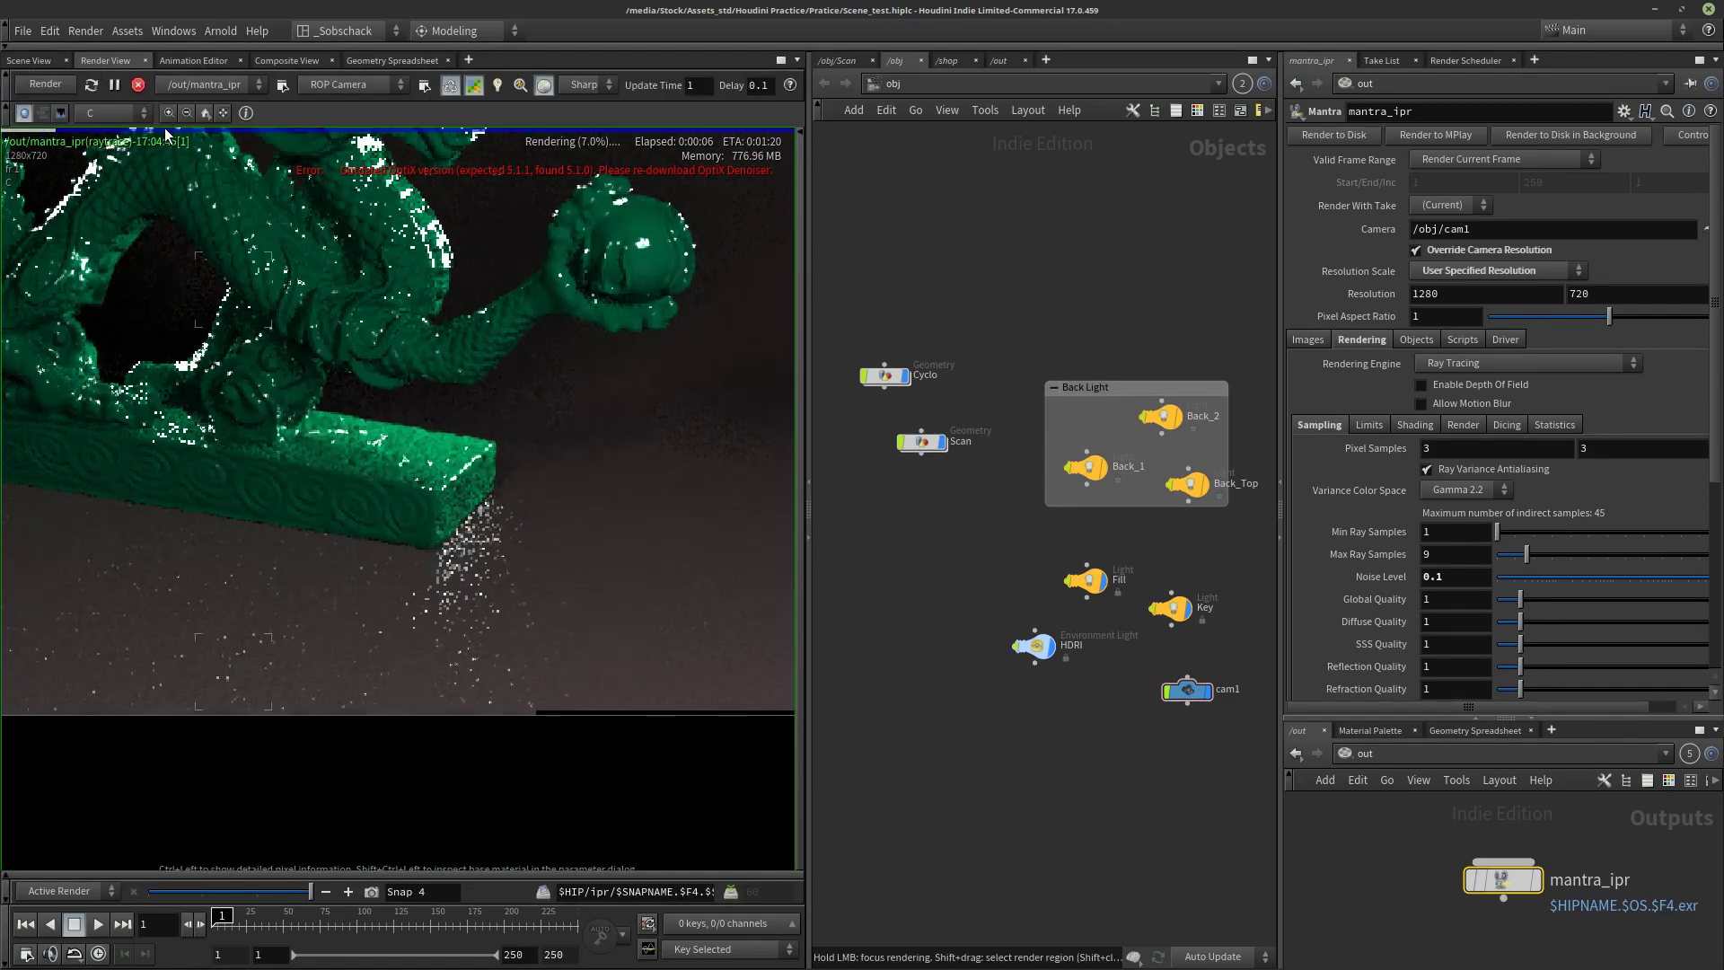
pyautogui.scroll(-3, 308, 278)
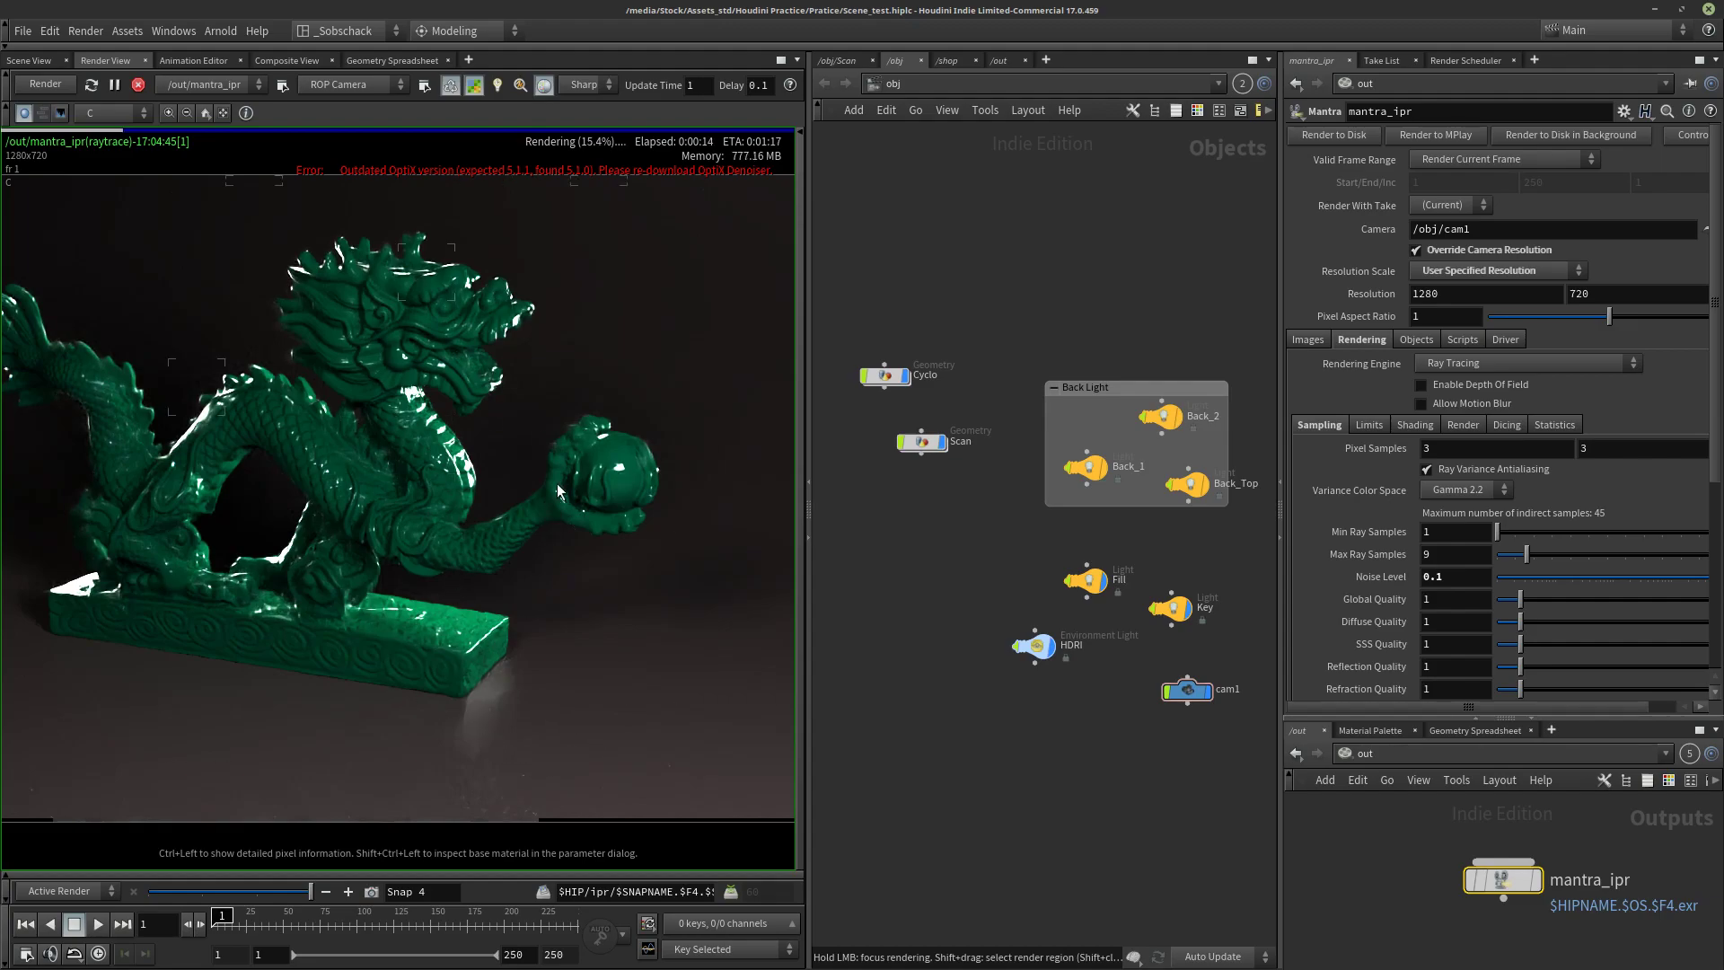
pyautogui.scroll(-2, 515, 546)
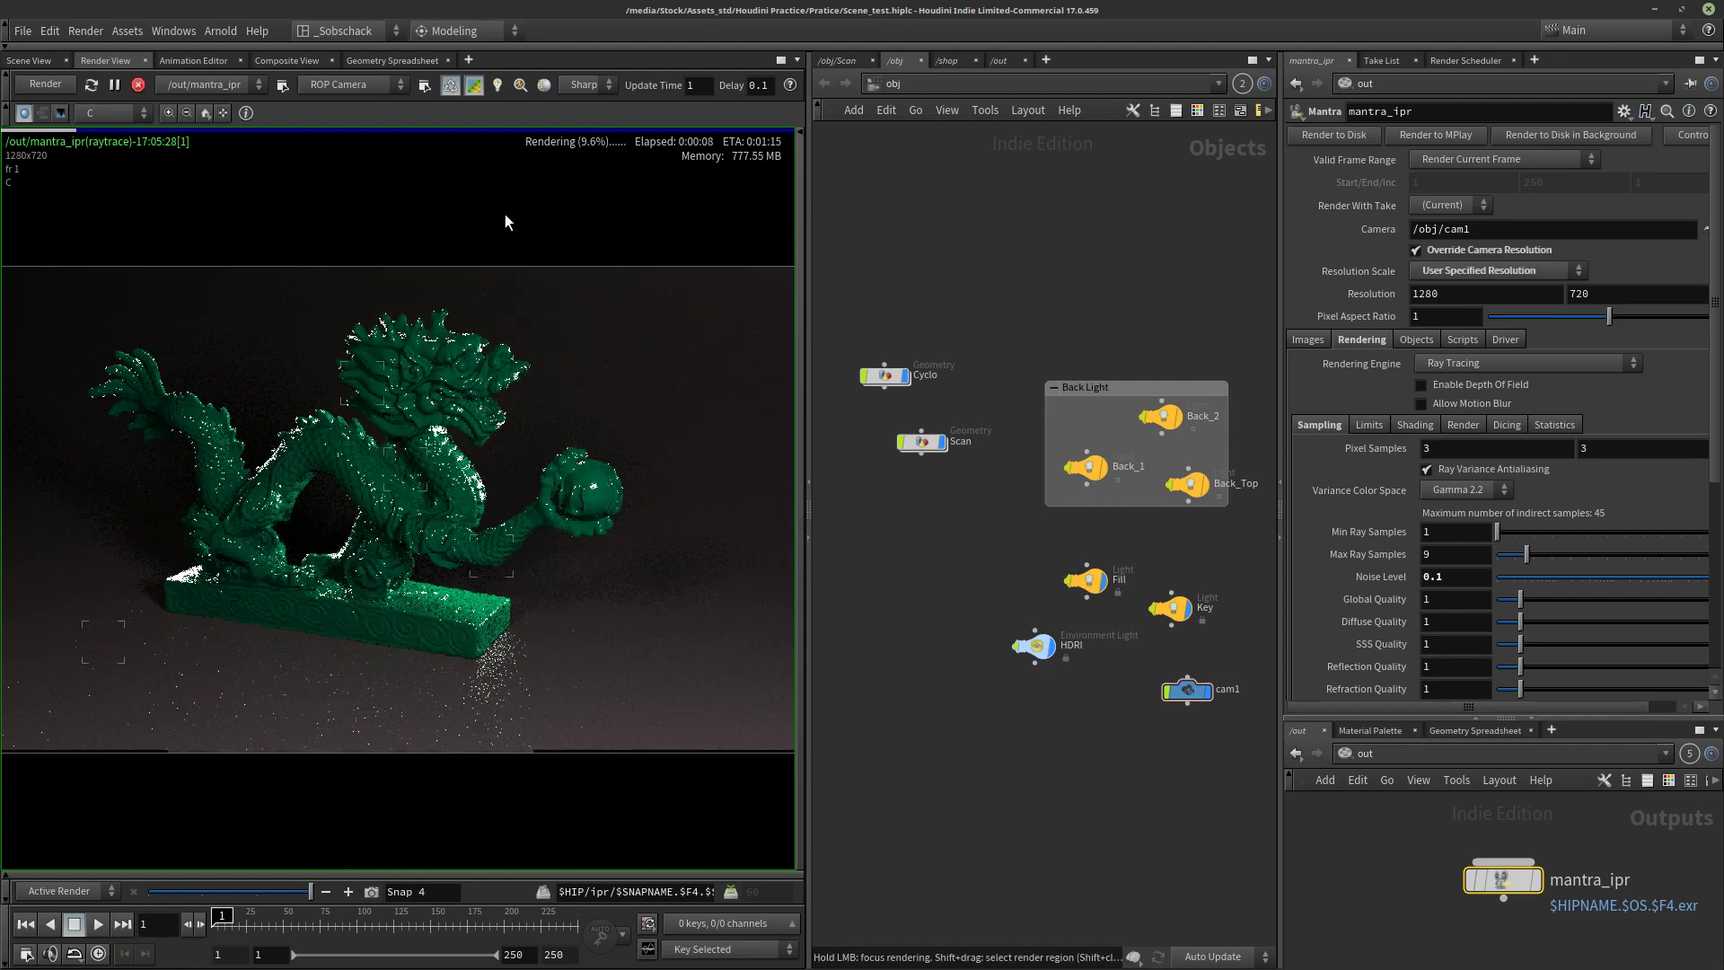
# Step: Save Snap 5, enable denoising, store denoised snapshots, and compare them against Snap 5
pyautogui.click(369, 893)
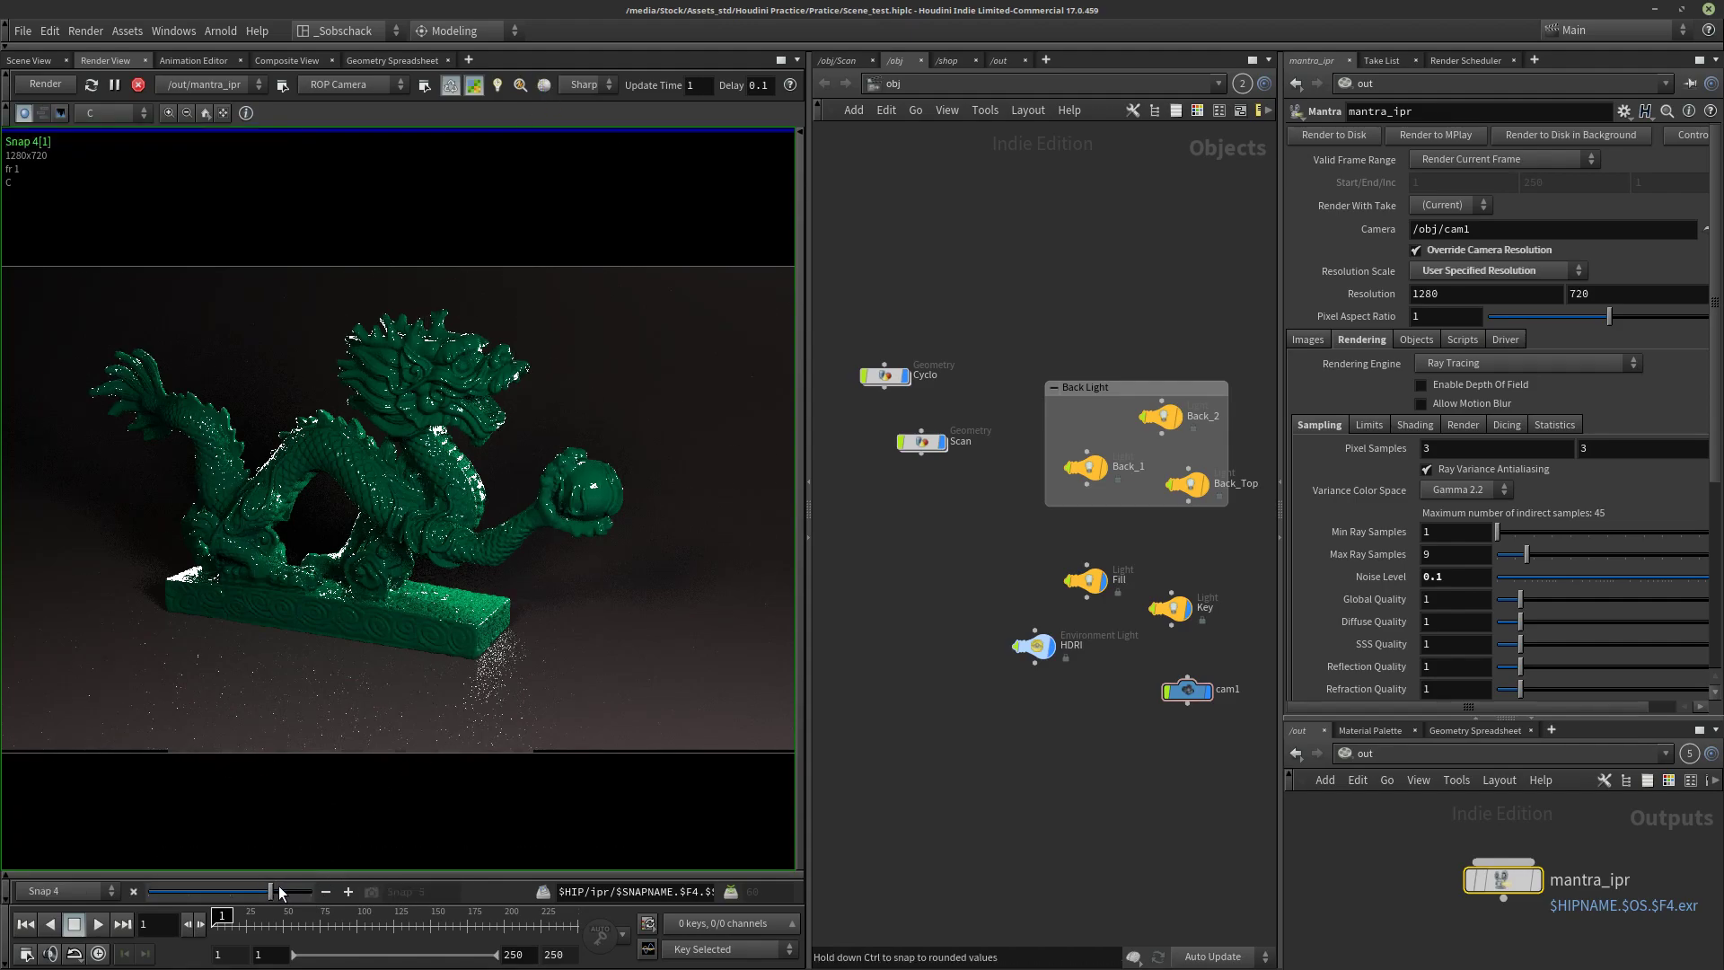
pyautogui.click(545, 86)
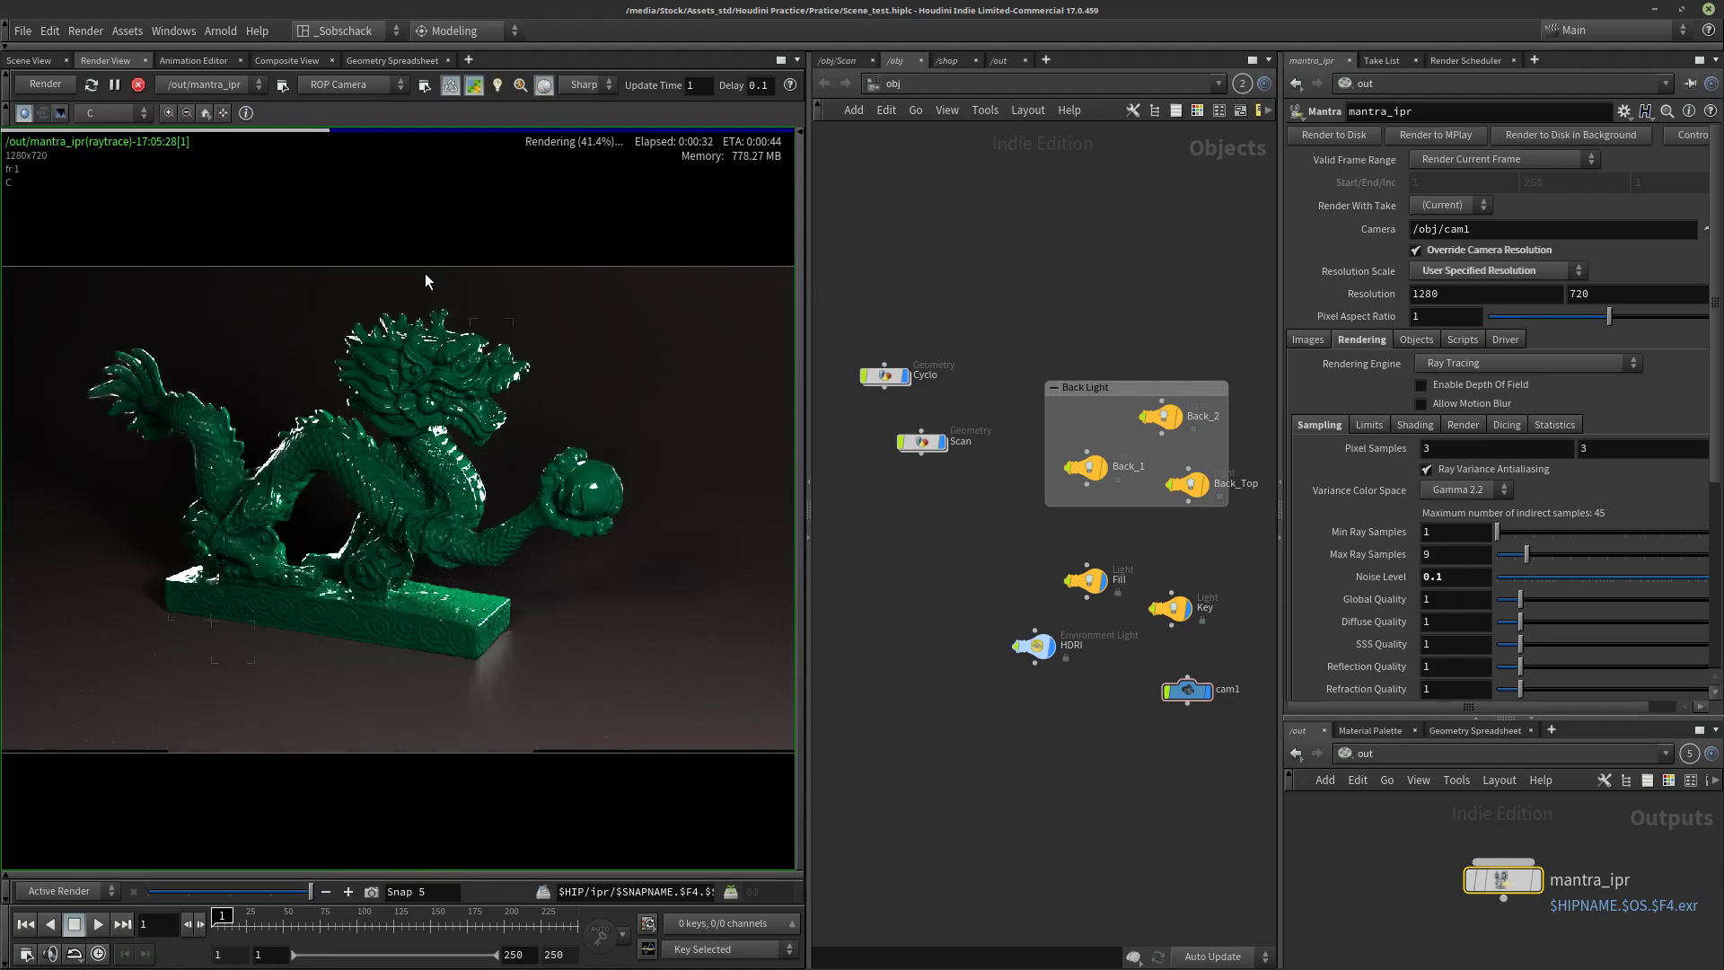
pyautogui.click(373, 892)
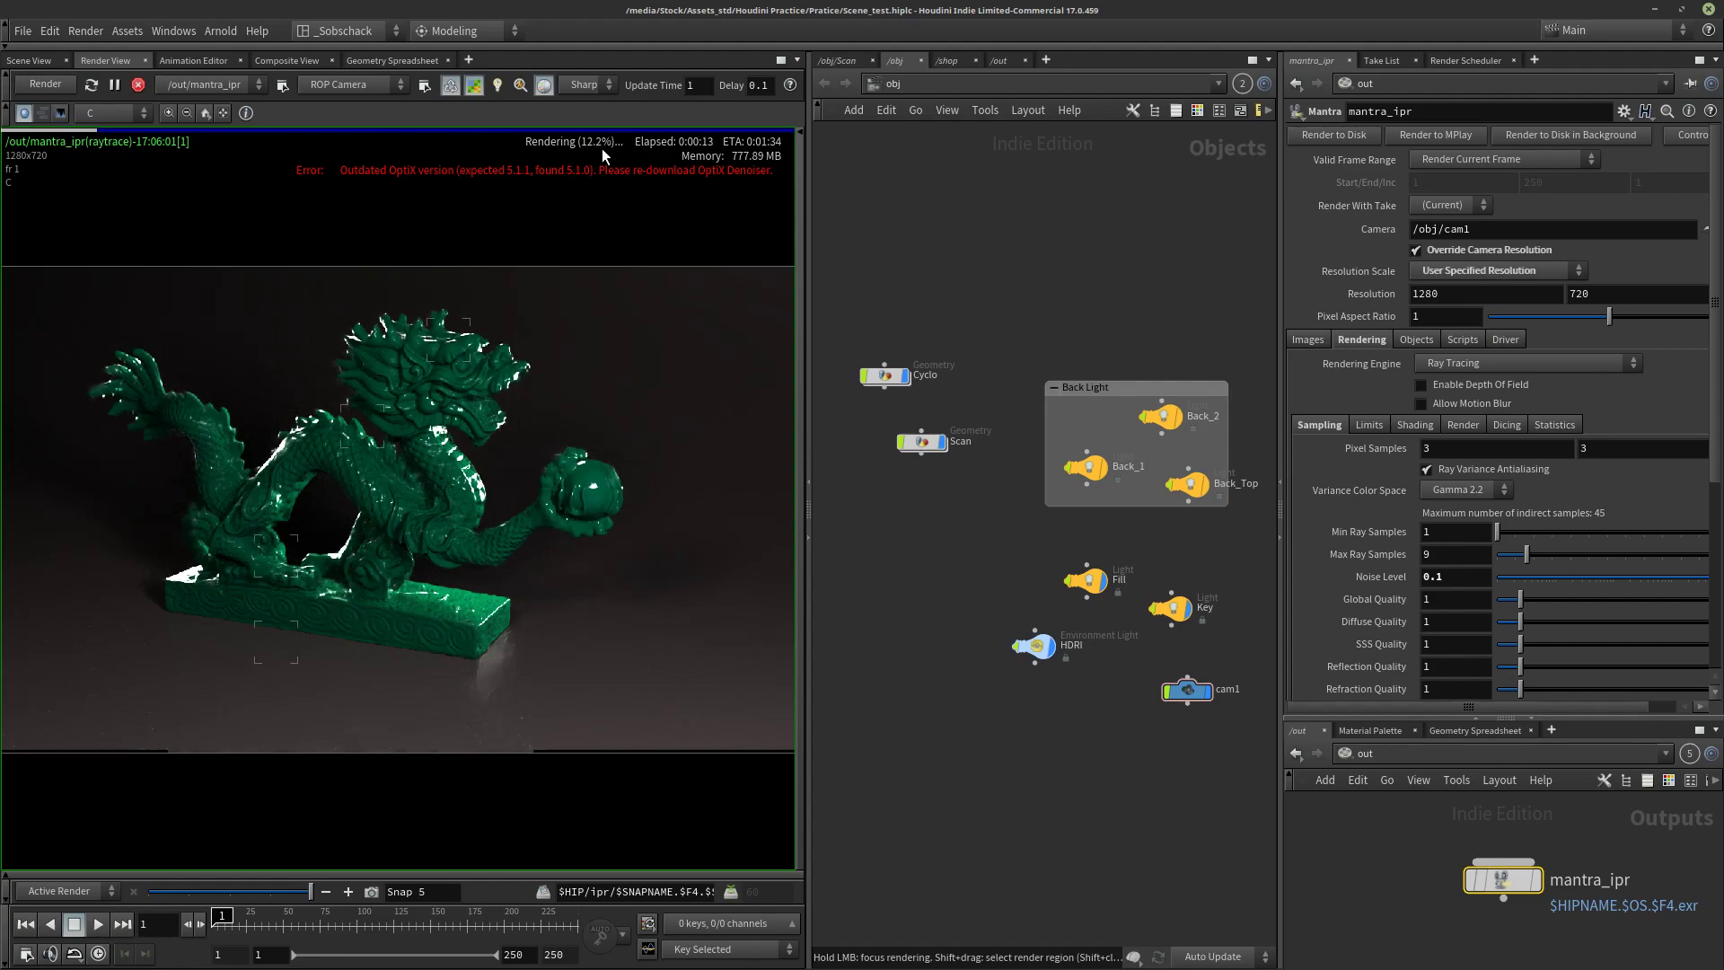
pyautogui.click(368, 897)
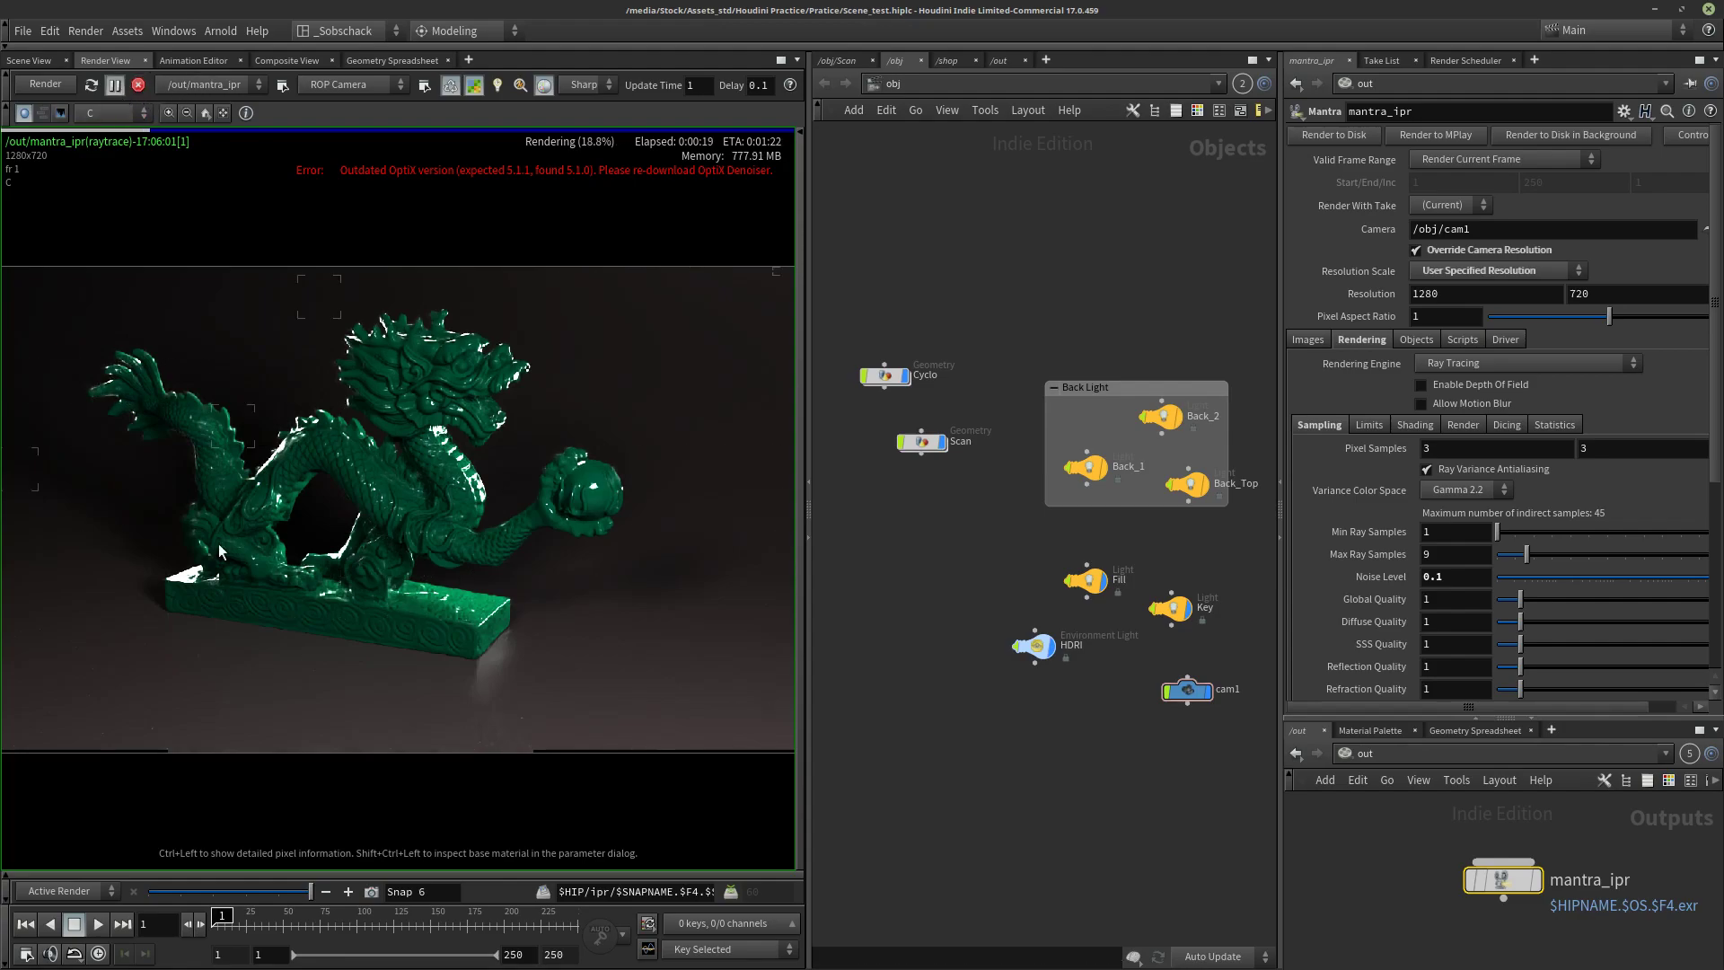
pyautogui.moveTo(314, 891)
pyautogui.mouseDown()
pyautogui.moveTo(239, 892)
pyautogui.moveTo(317, 887)
pyautogui.mouseUp()
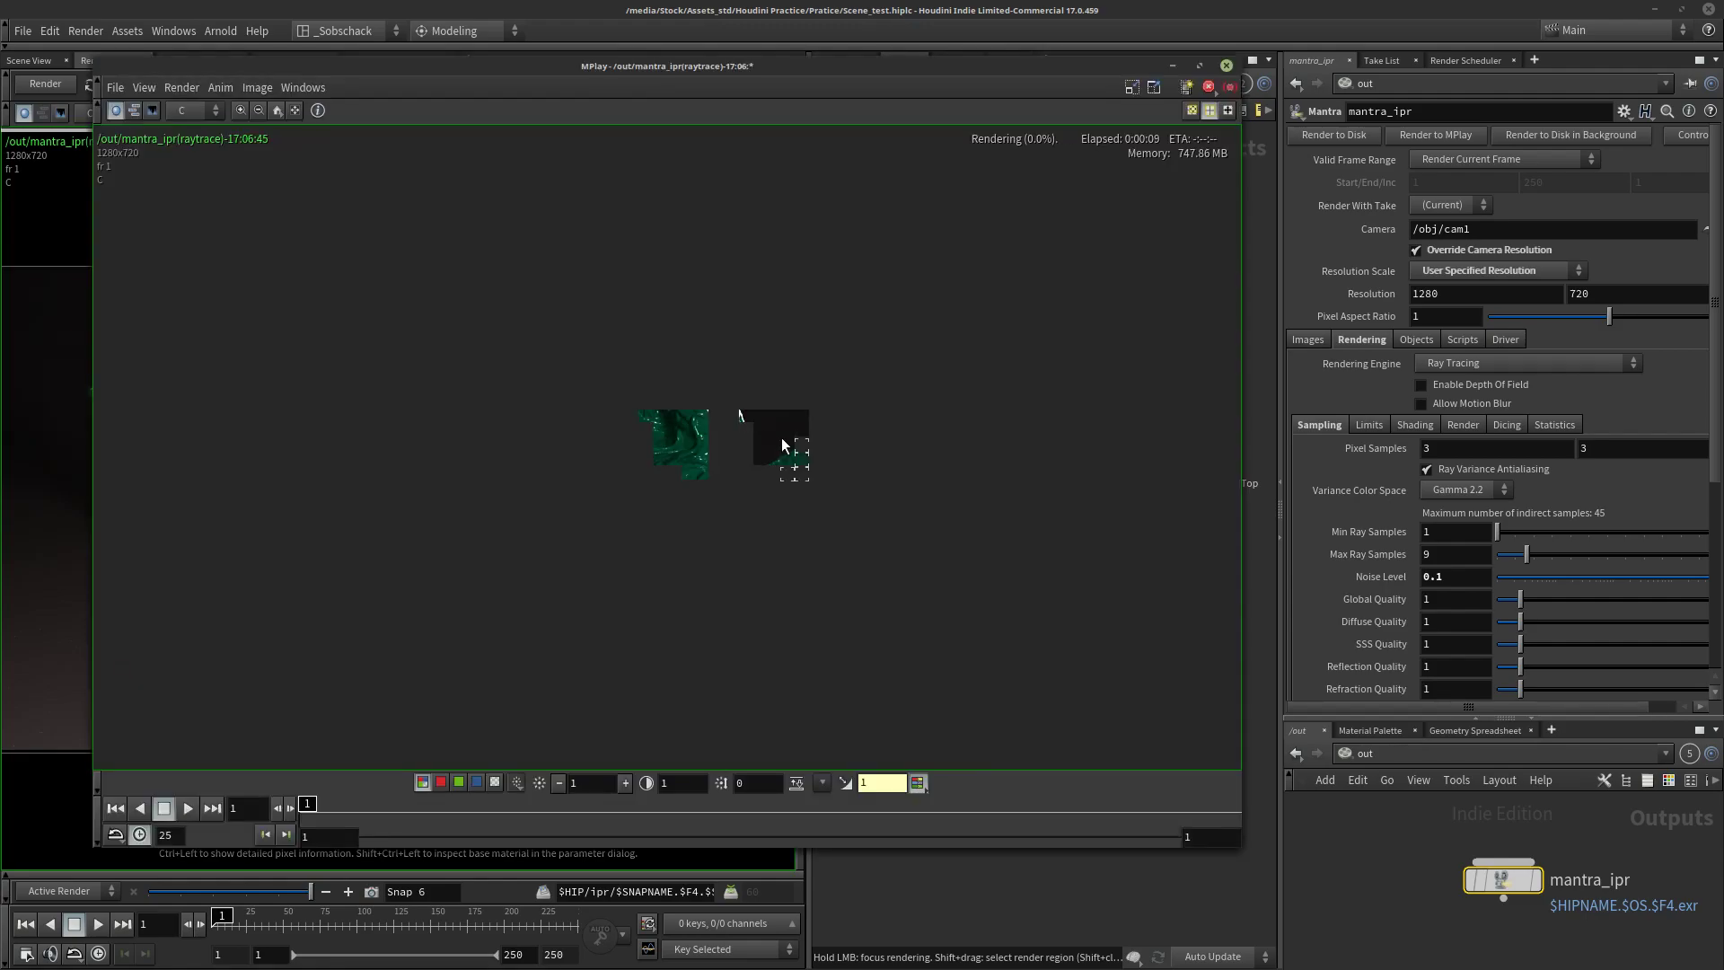
# Step: Focus the MPlay render on the dragon's base, zoom in and pan up to inspect it
pyautogui.moveTo(782, 438)
pyautogui.mouseDown()
pyautogui.moveTo(742, 627)
pyautogui.moveTo(790, 589)
pyautogui.mouseUp()
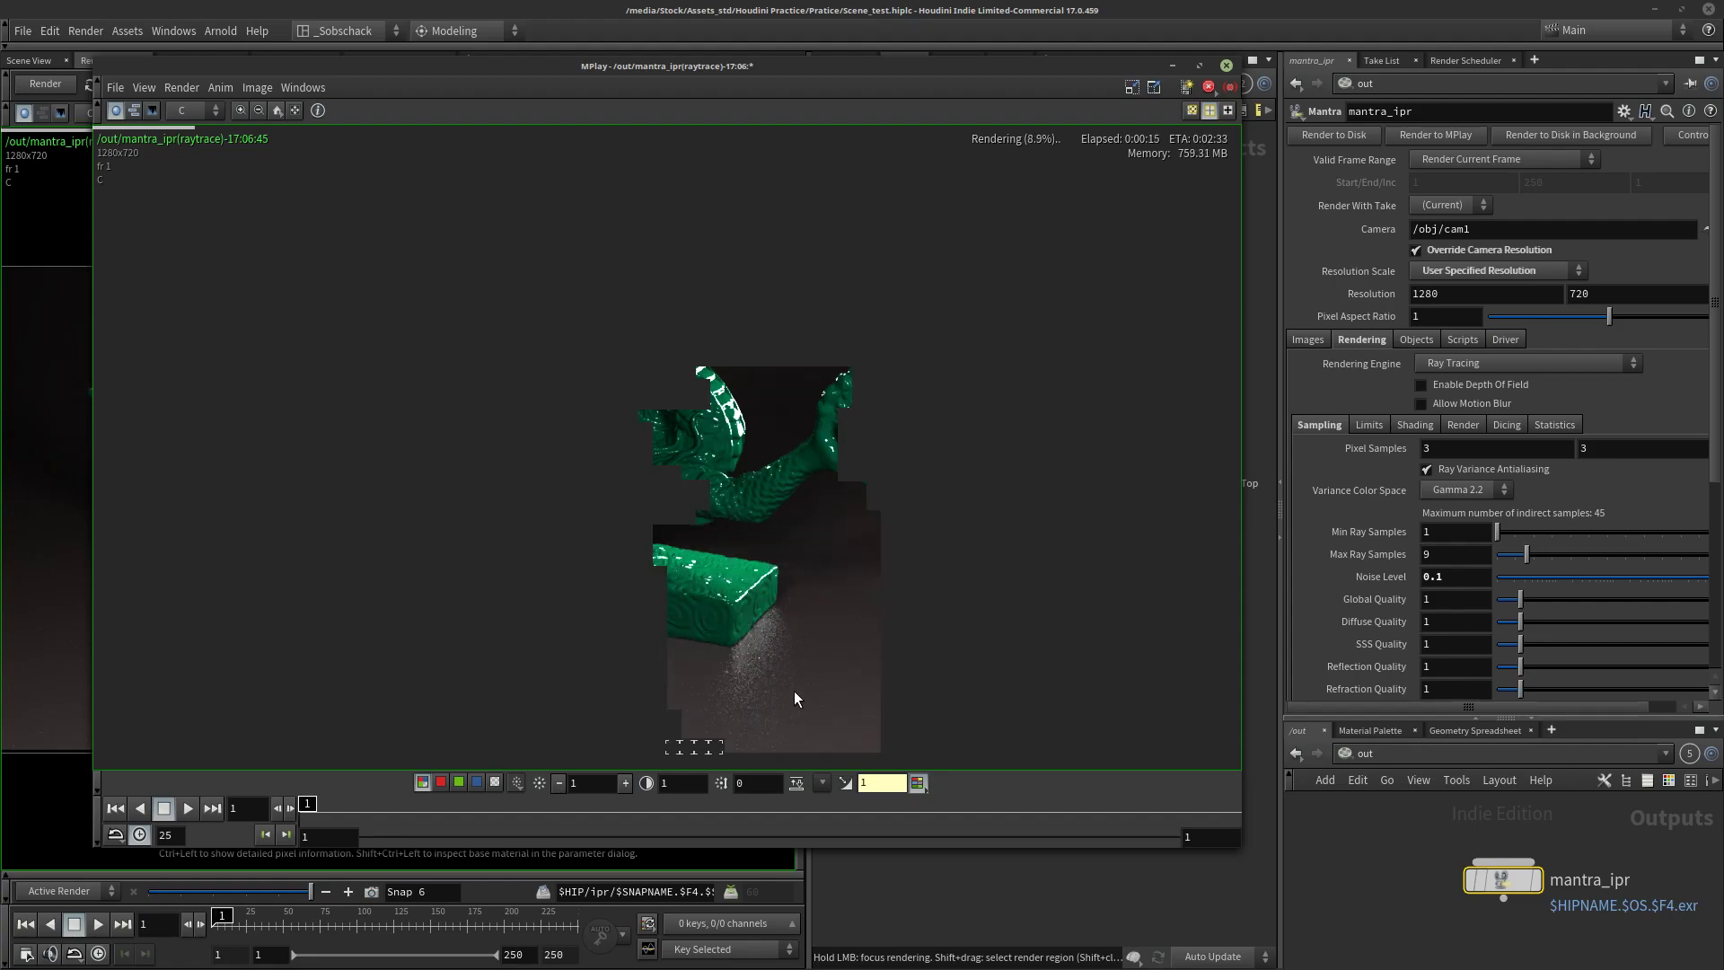
pyautogui.scroll(2, 790, 683)
pyautogui.moveTo(782, 640); pyautogui.dragTo(772, 546, button='middle')
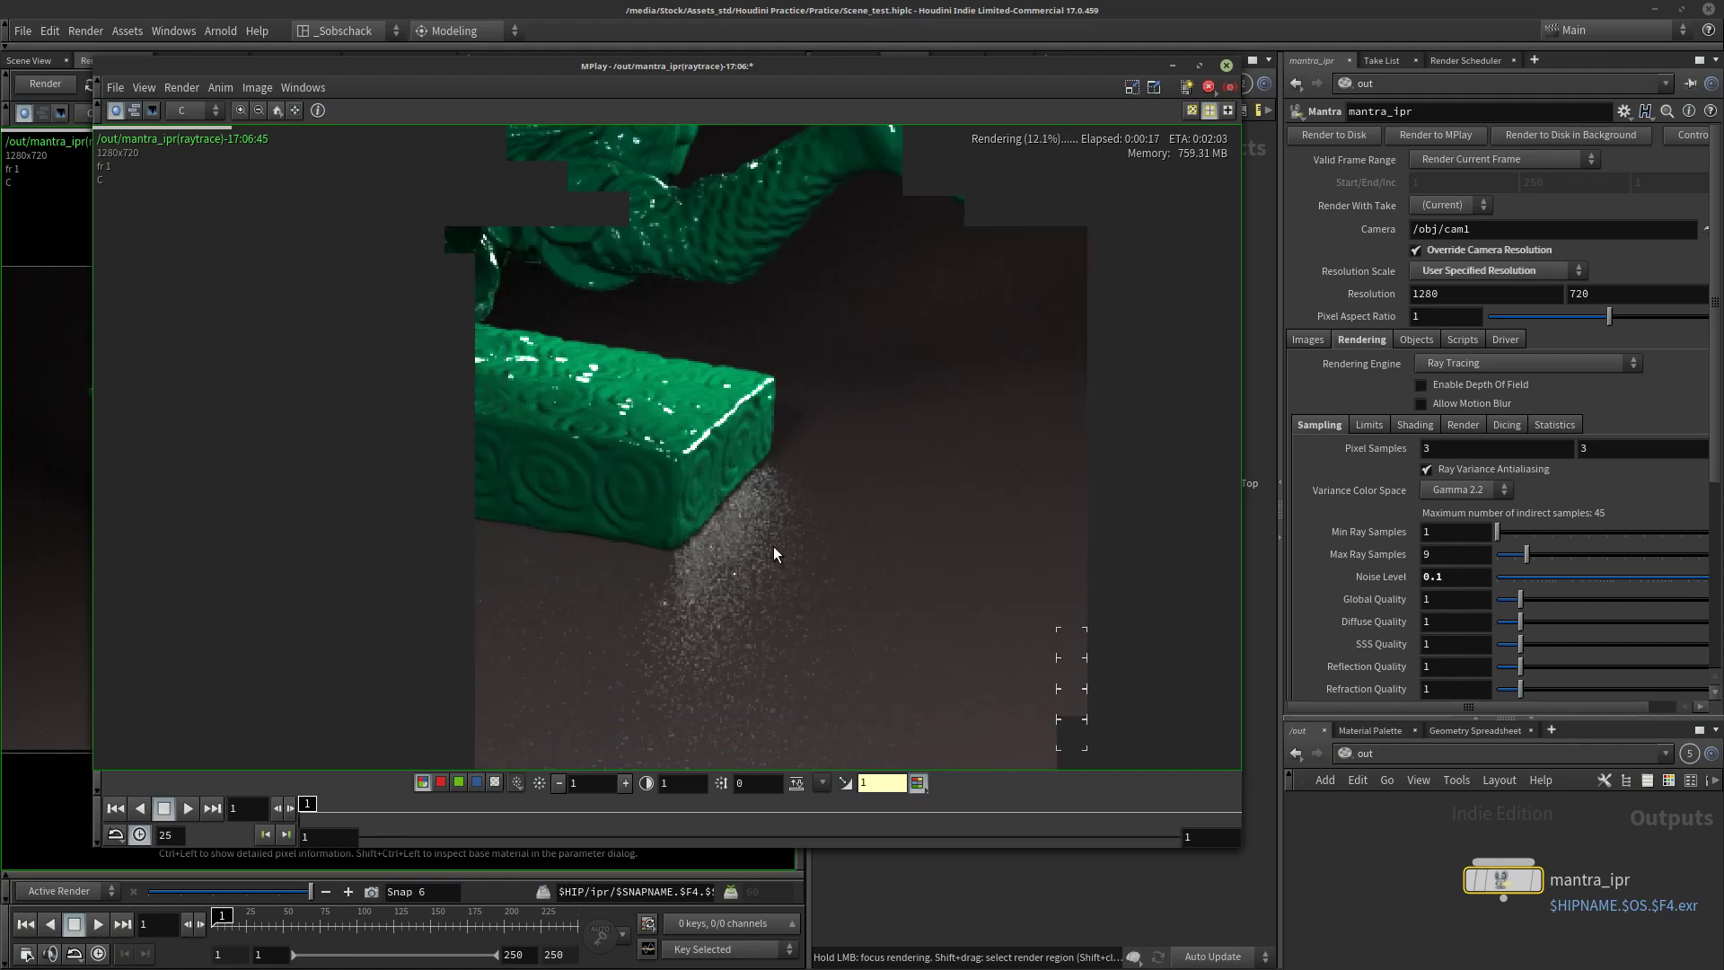
pyautogui.moveTo(726, 66)
pyautogui.mouseDown()
pyautogui.moveTo(702, 603)
pyautogui.moveTo(758, 520)
pyautogui.moveTo(666, 137)
pyautogui.mouseUp()
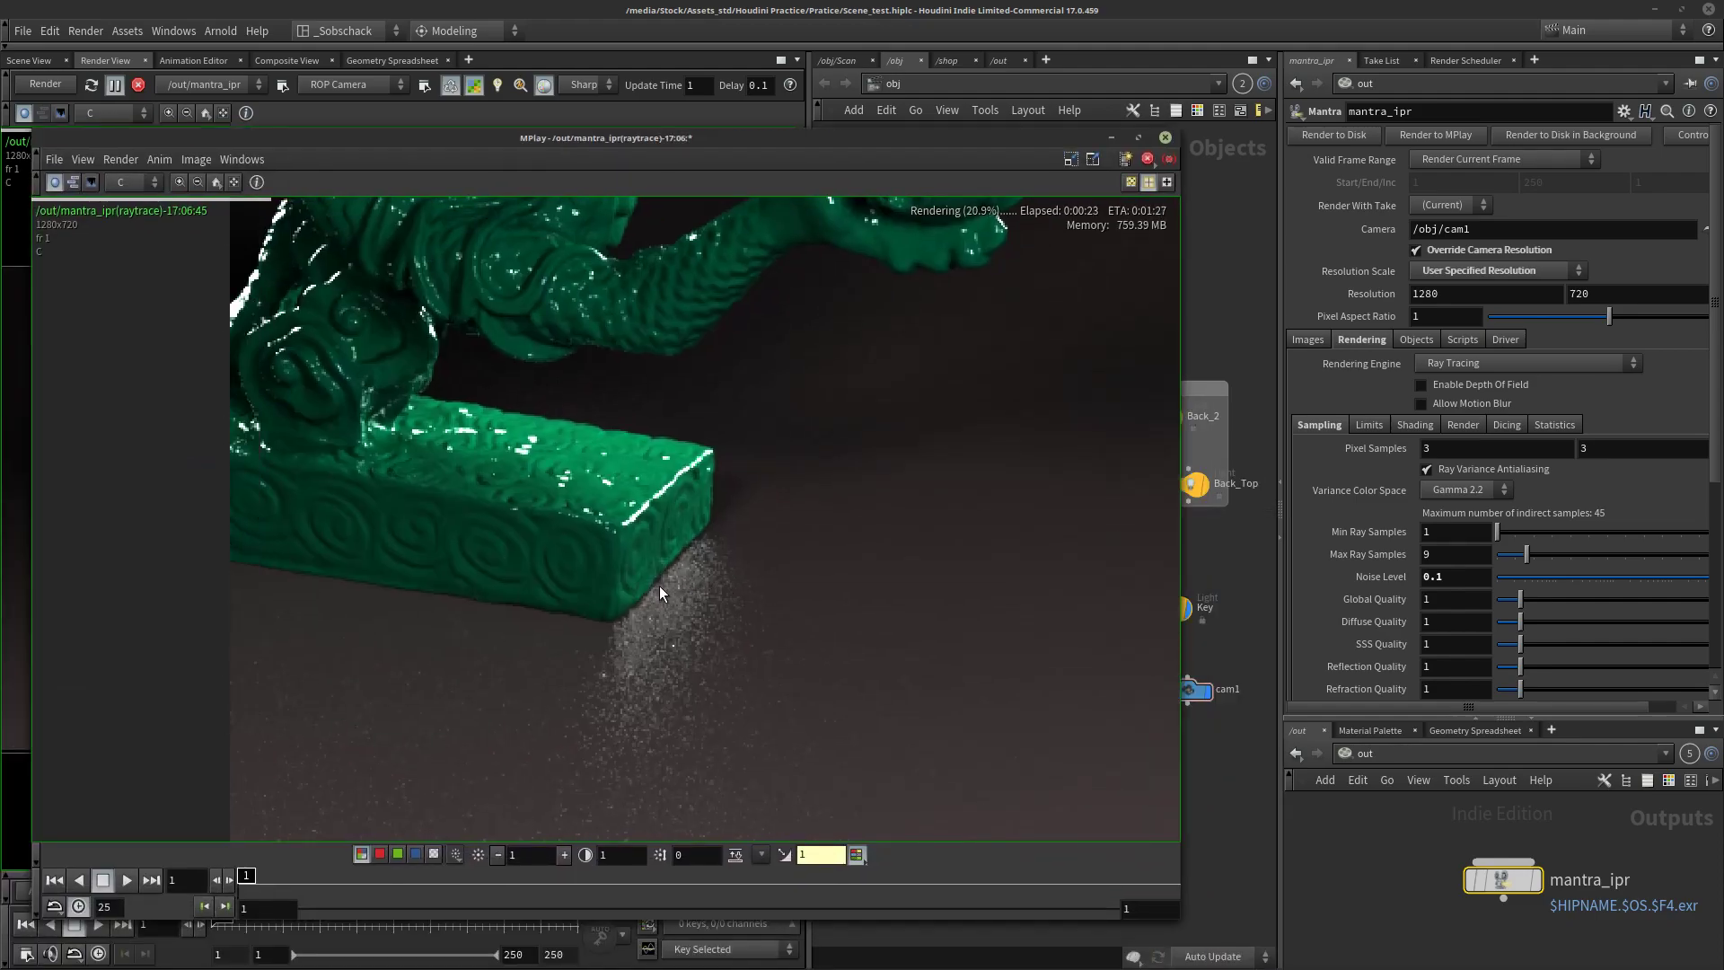
# Step: Put MPlay behind Houdini so the Render View shows the whole dragon again
pyautogui.click(1164, 137)
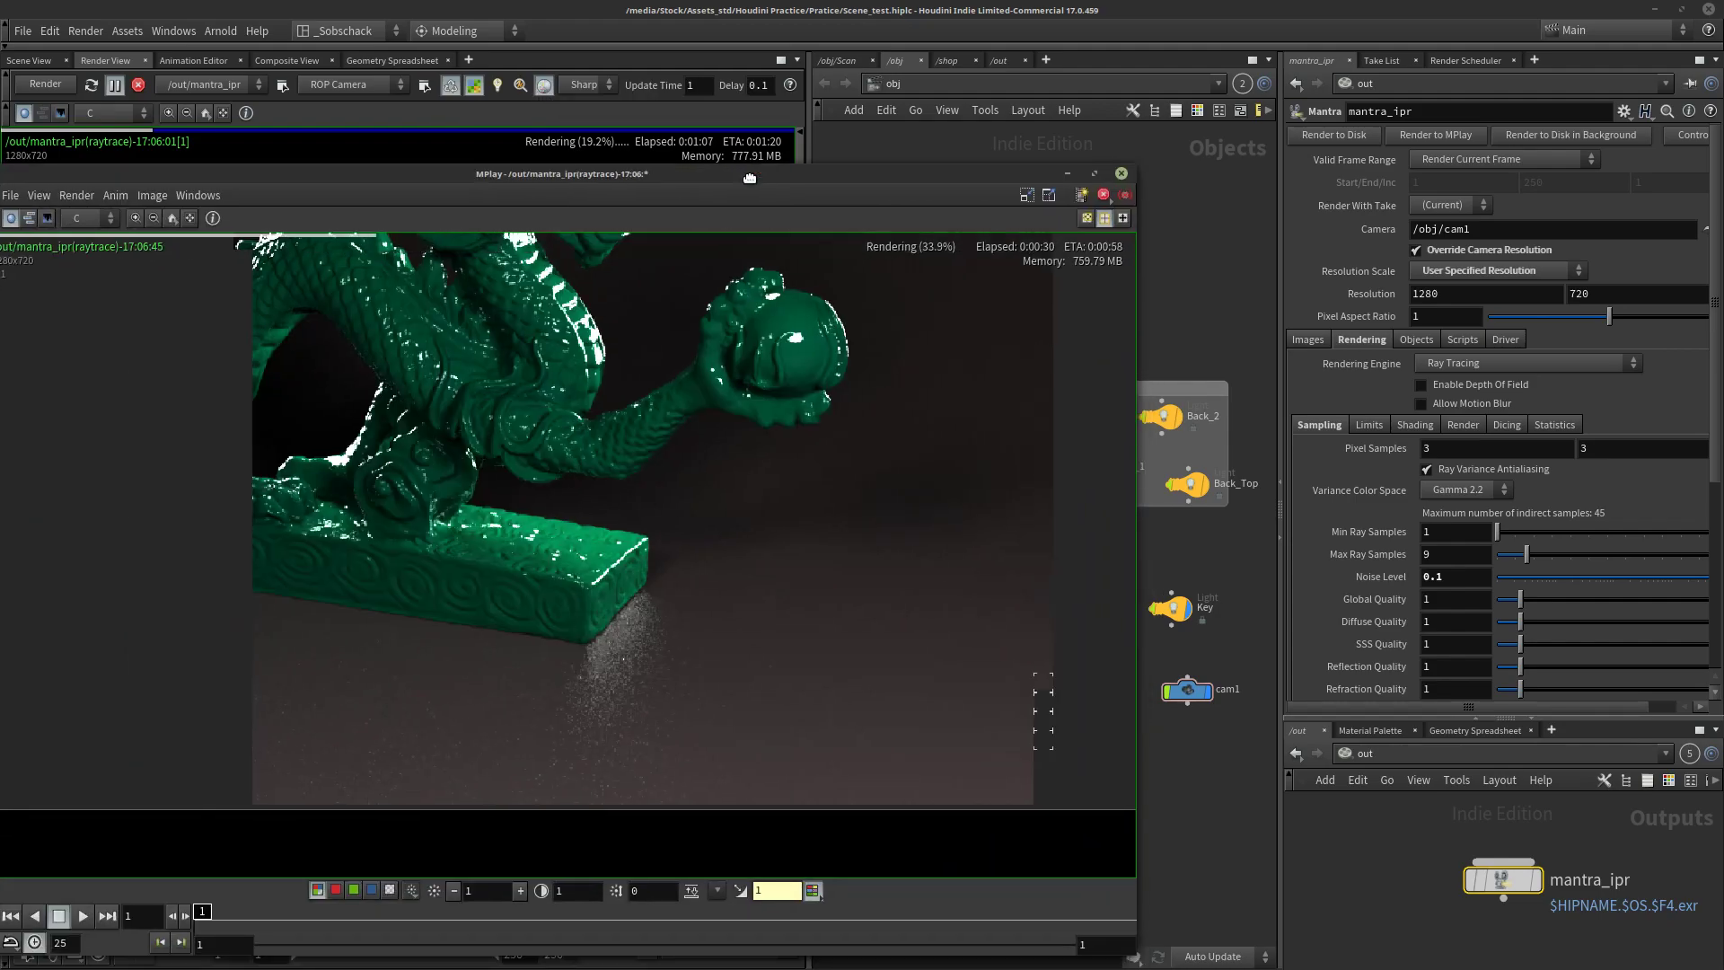
pyautogui.click(27, 953)
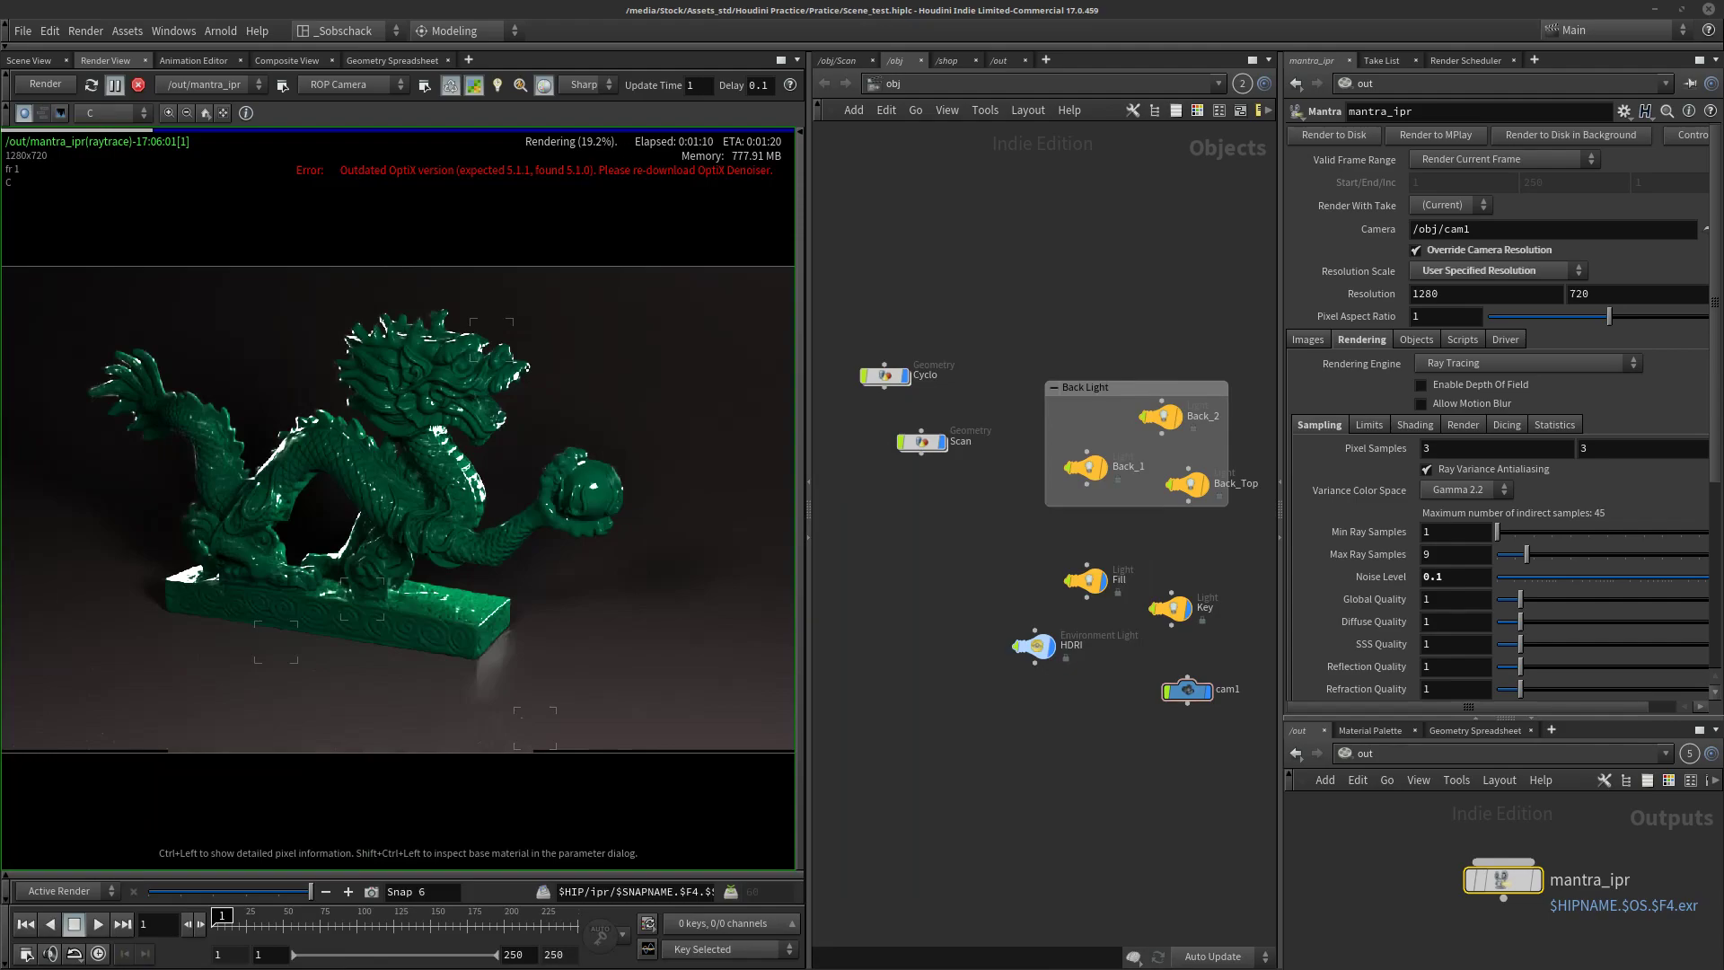
pyautogui.click(27, 954)
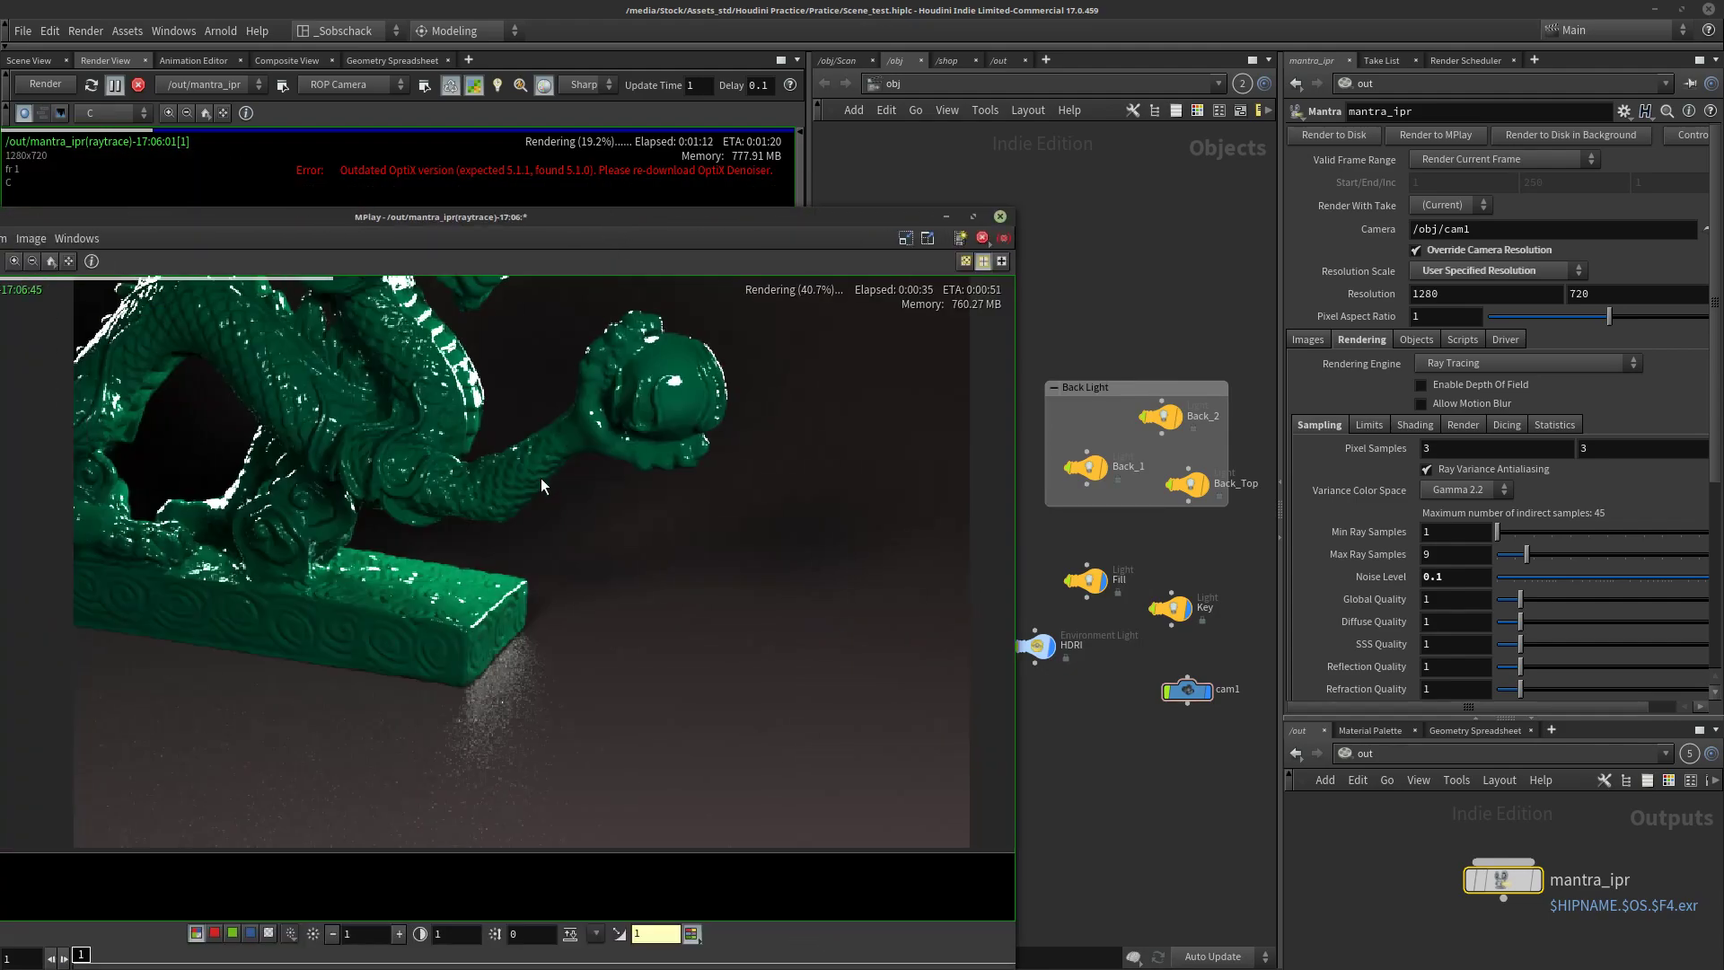
pyautogui.click(572, 199)
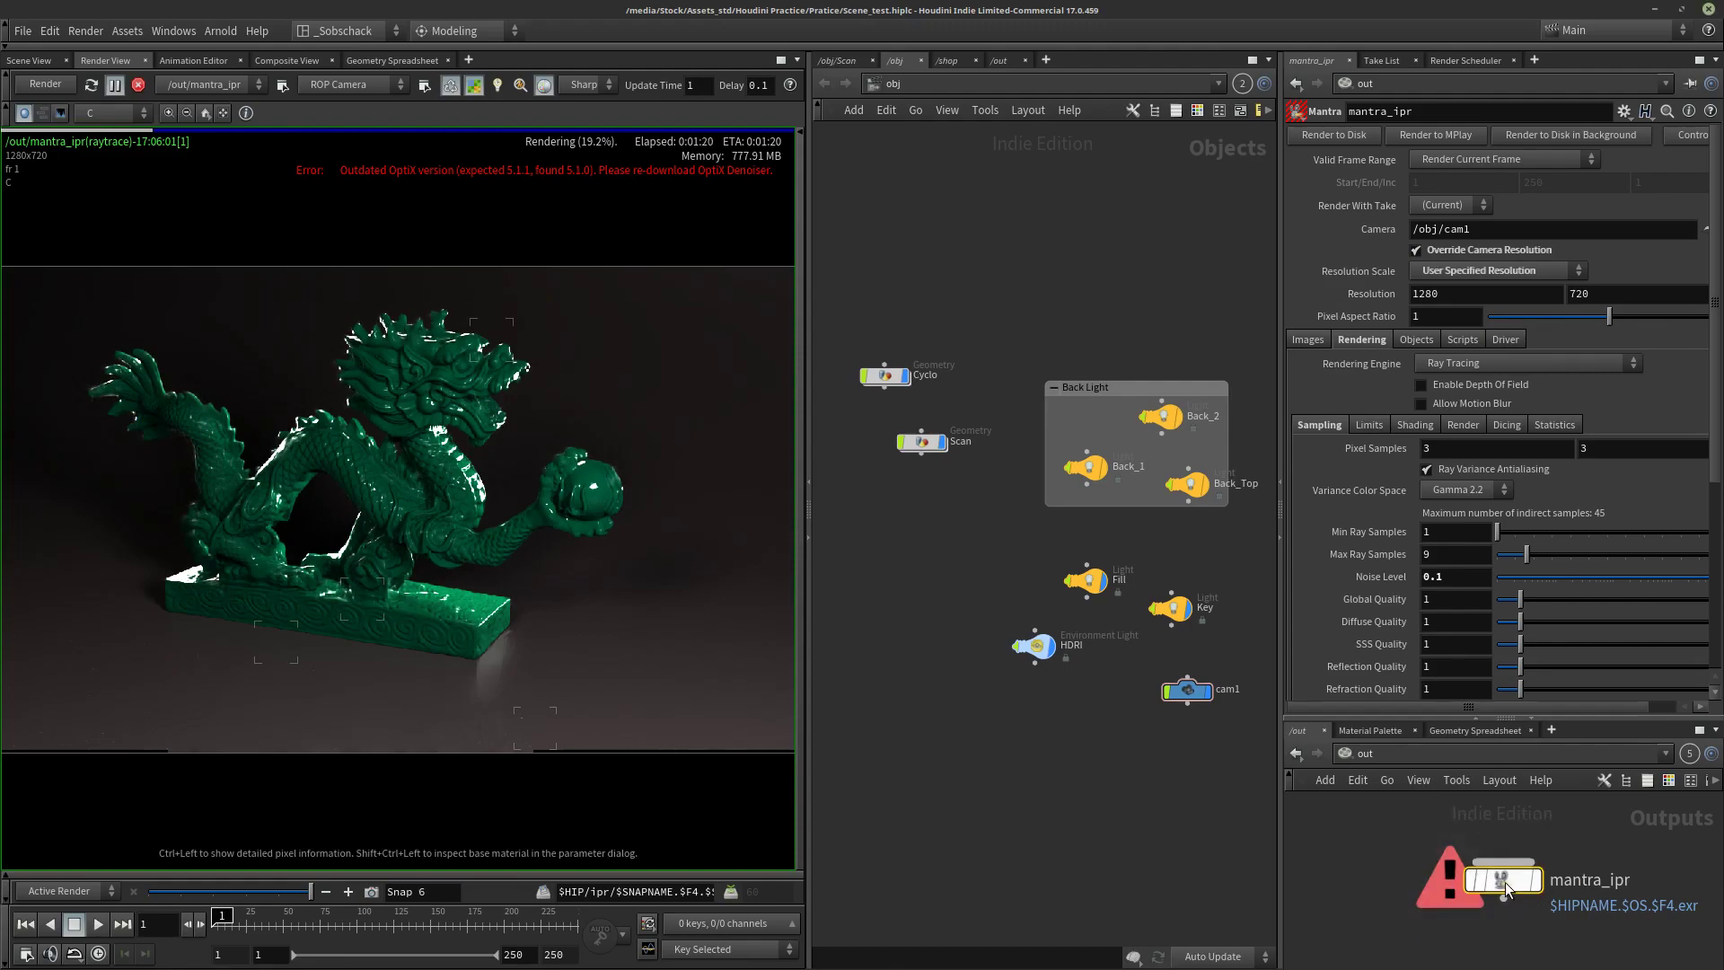
# Step: Set the Mantra Images > Output pixel filter to NVIDIA OptiX Denoiser
pyautogui.click(1310, 340)
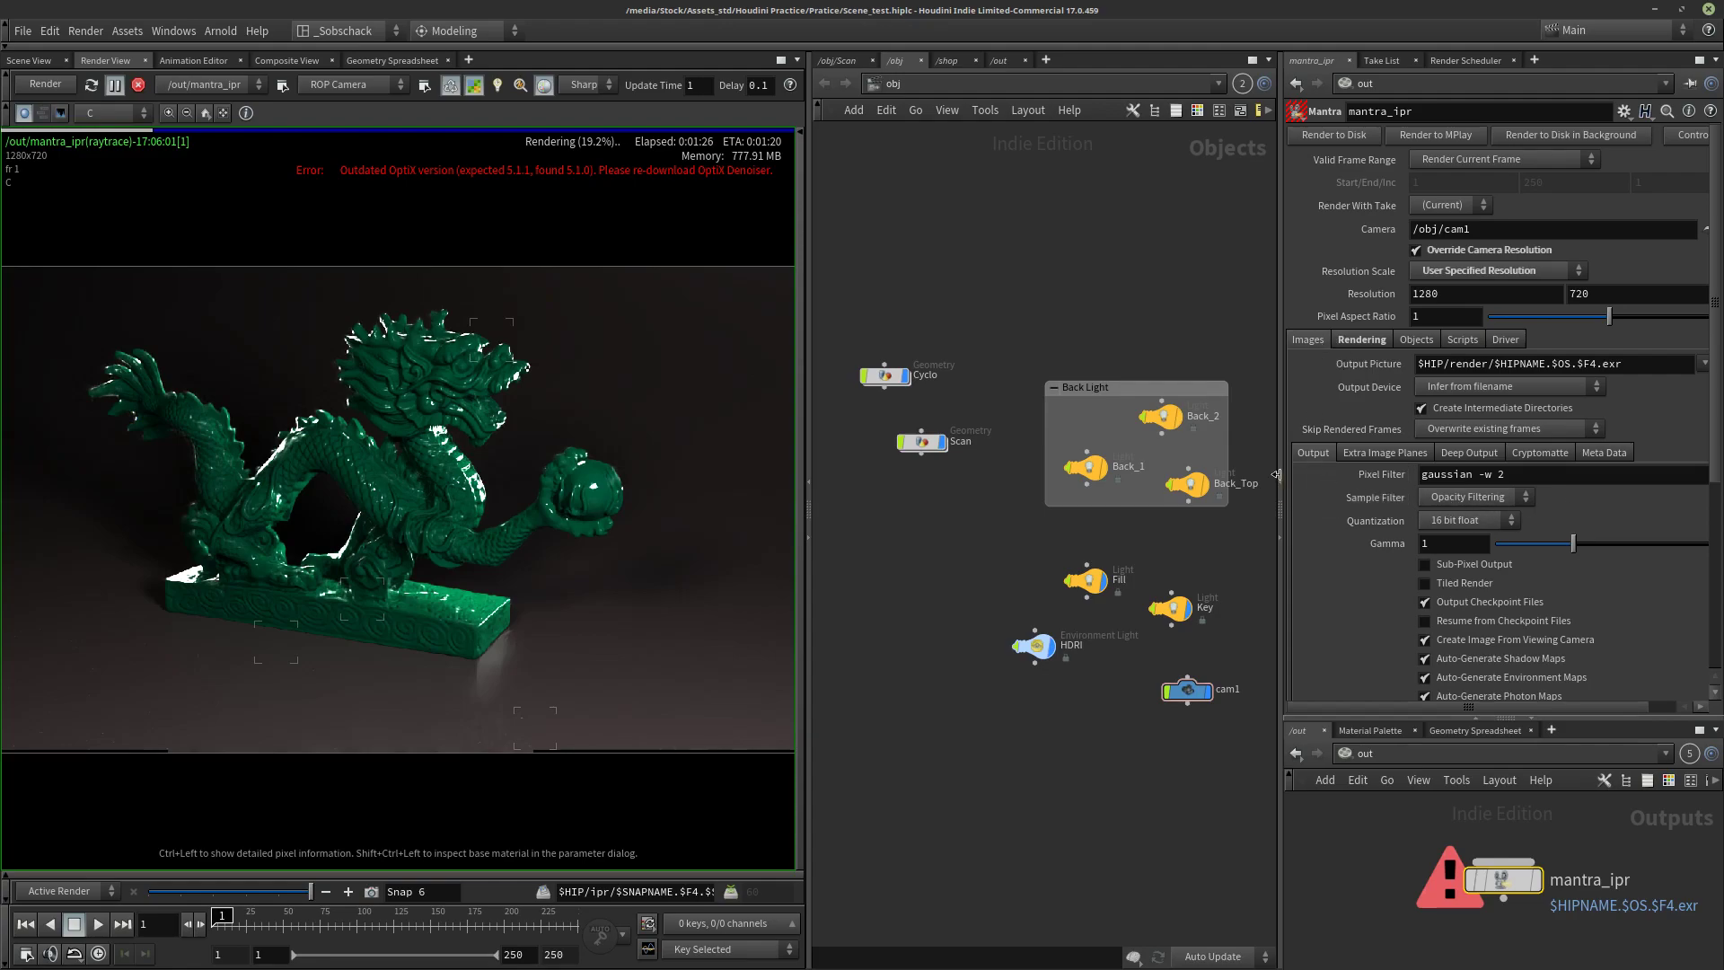
pyautogui.moveTo(1276, 474); pyautogui.dragTo(1208, 476)
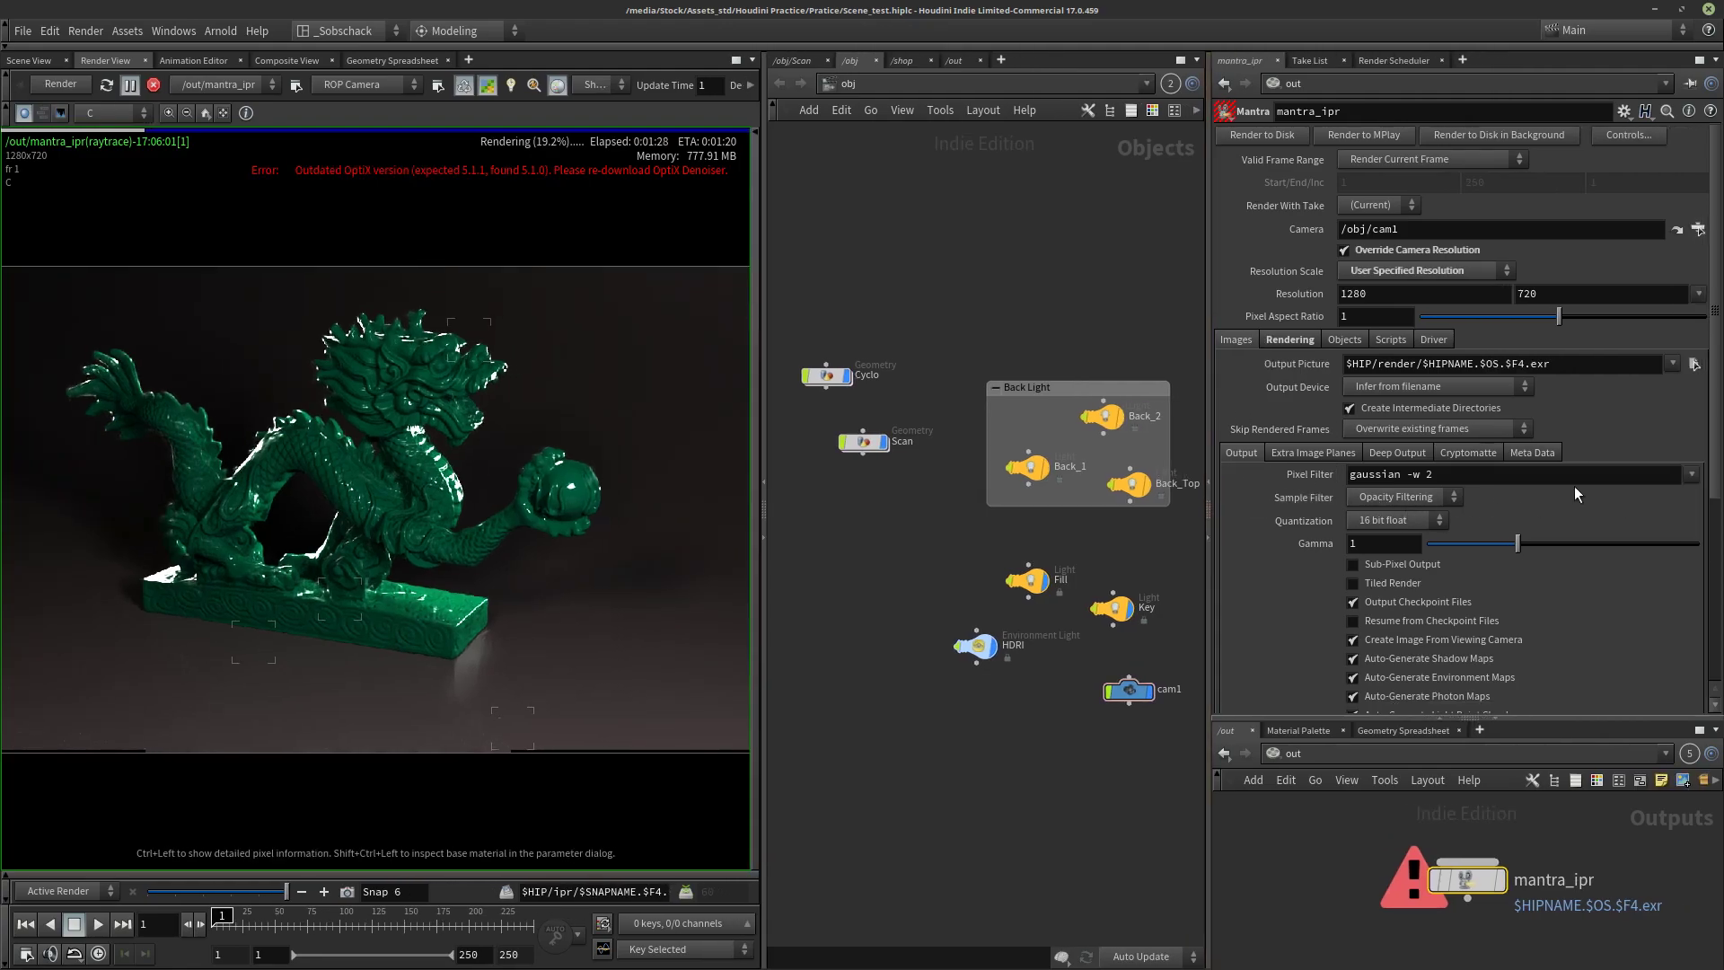
pyautogui.click(1690, 475)
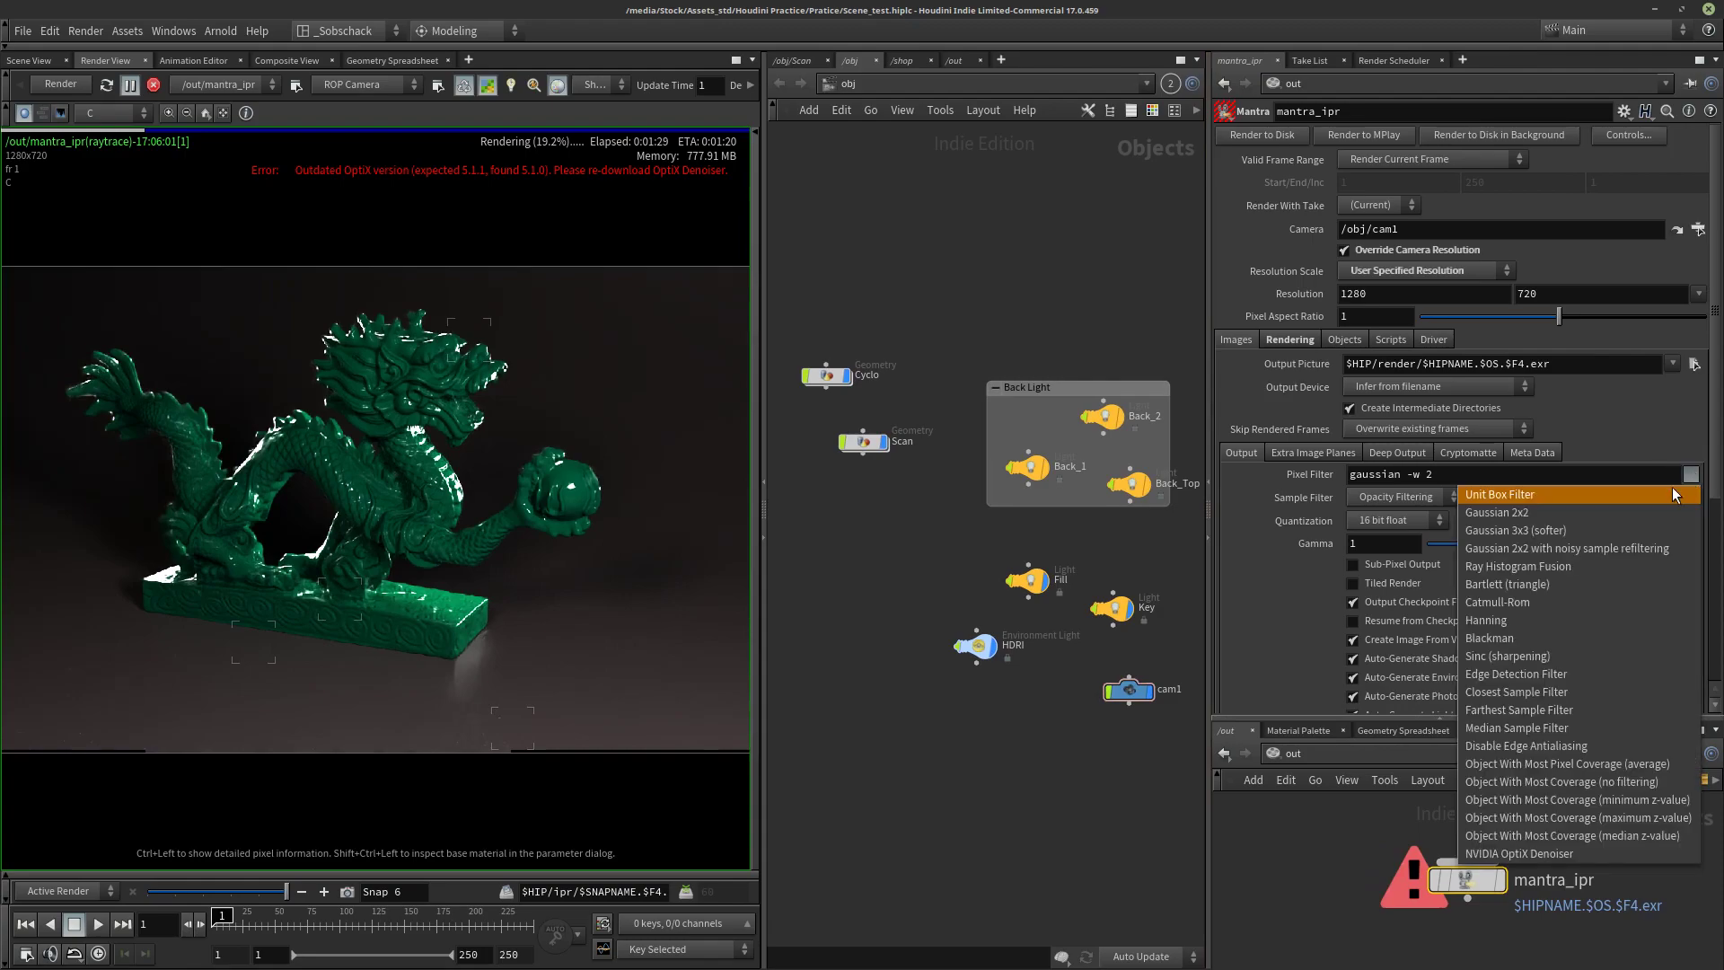
pyautogui.click(1568, 849)
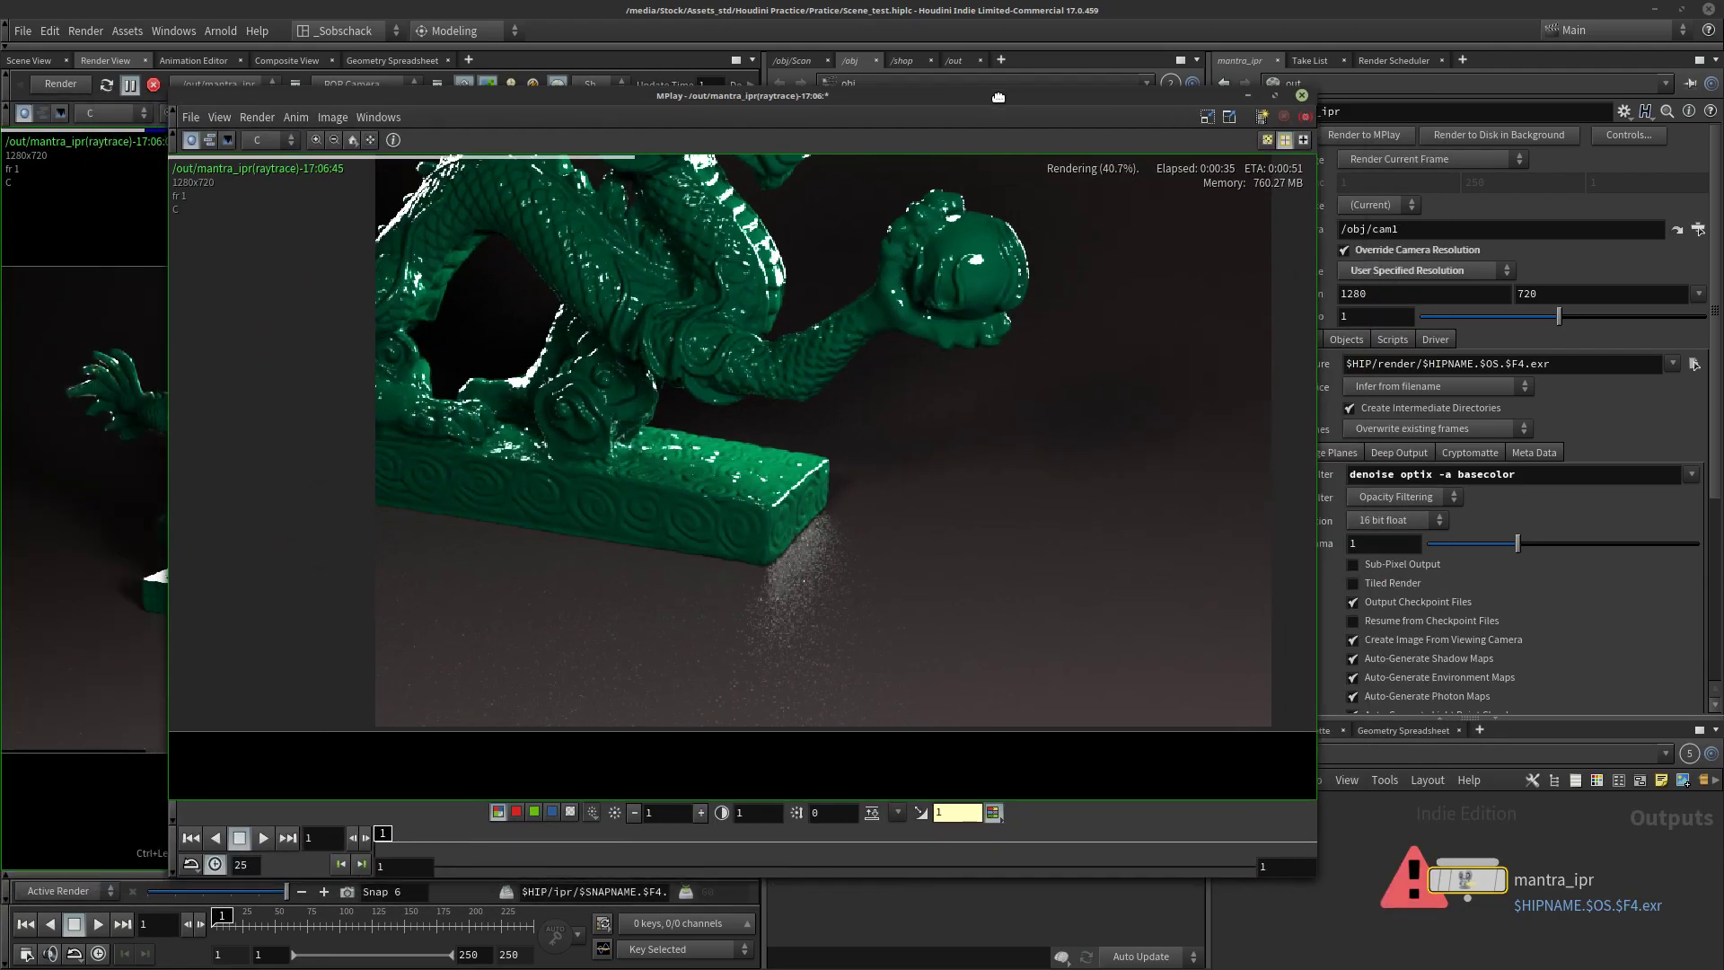
# Step: Bring the denoised MPlay render into view and zoom in and out to inspect it
pyautogui.moveTo(736, 135); pyautogui.dragTo(48, 149)
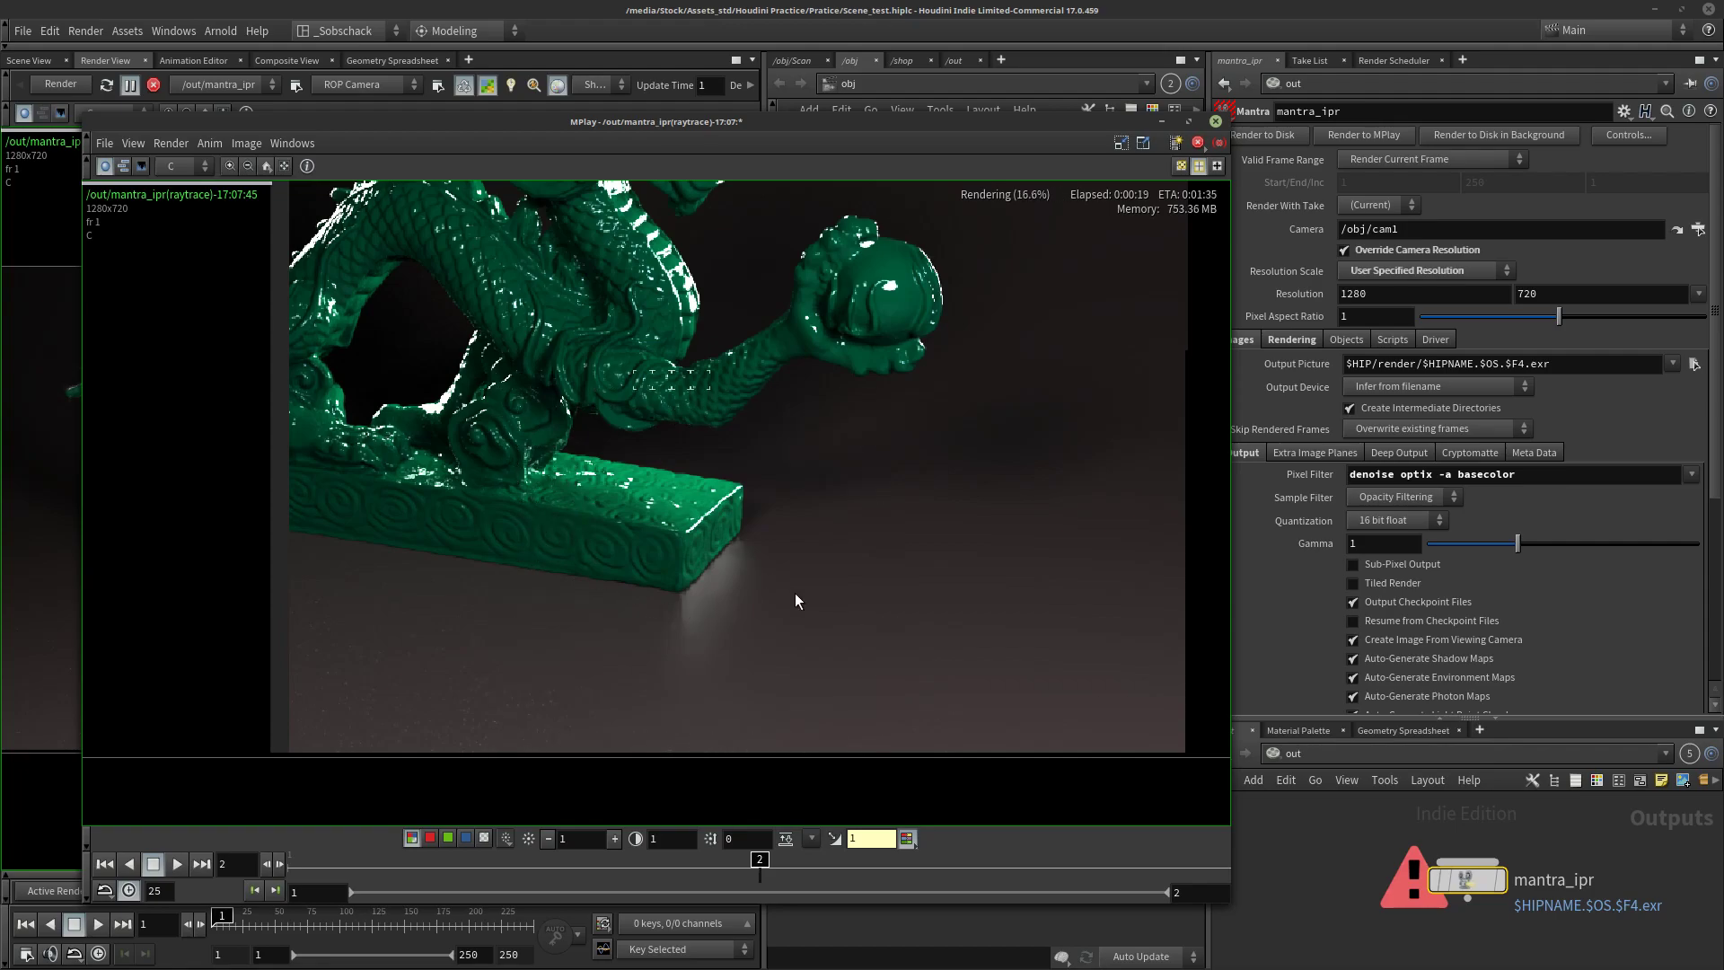
pyautogui.scroll(-1, 795, 593)
pyautogui.scroll(-1, 795, 593)
pyautogui.scroll(-1, 792, 606)
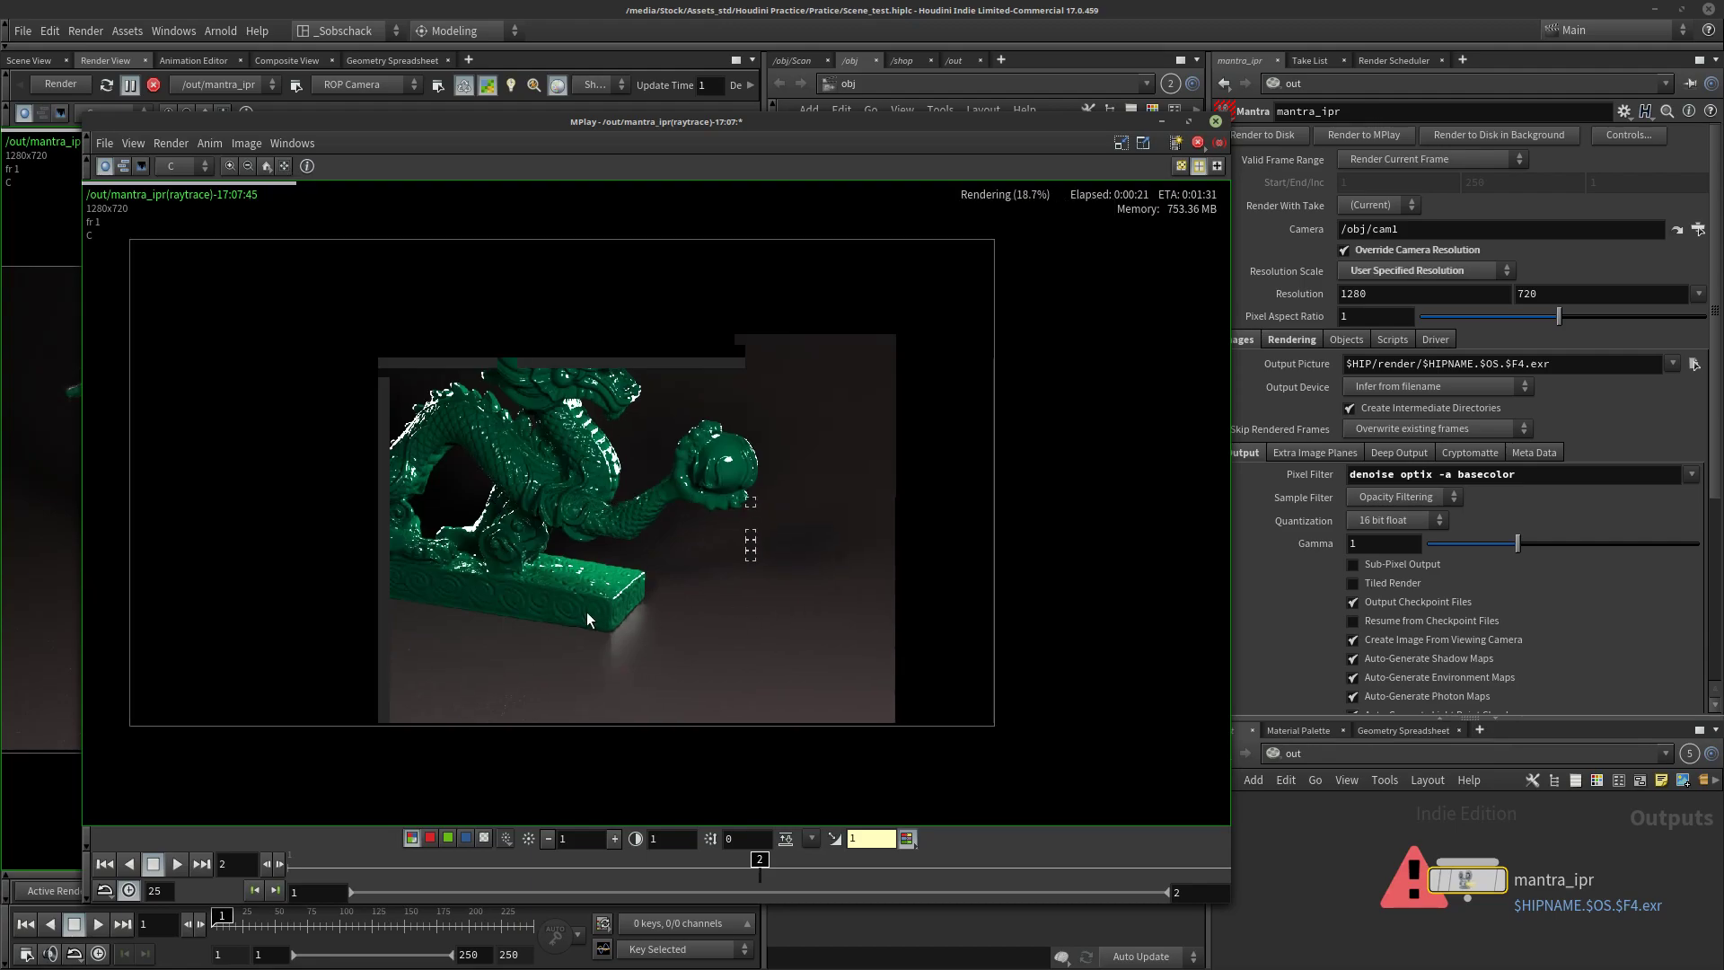
pyautogui.scroll(1, 588, 620)
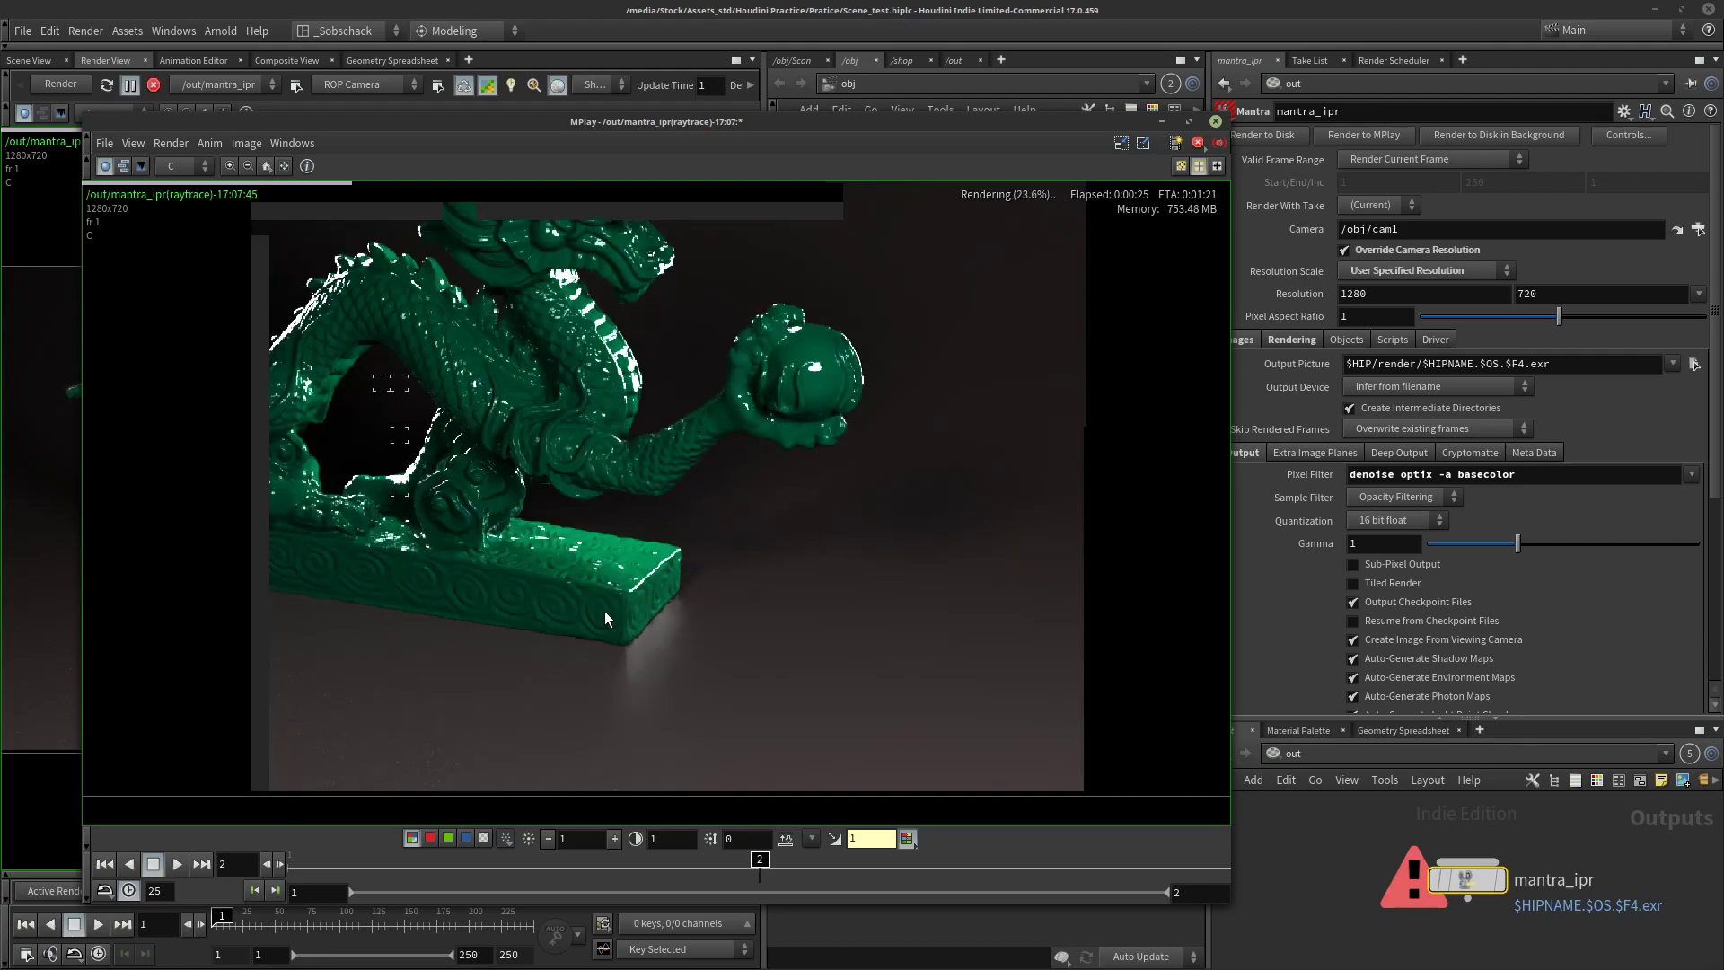
pyautogui.scroll(-1, 605, 611)
pyautogui.scroll(-1, 605, 610)
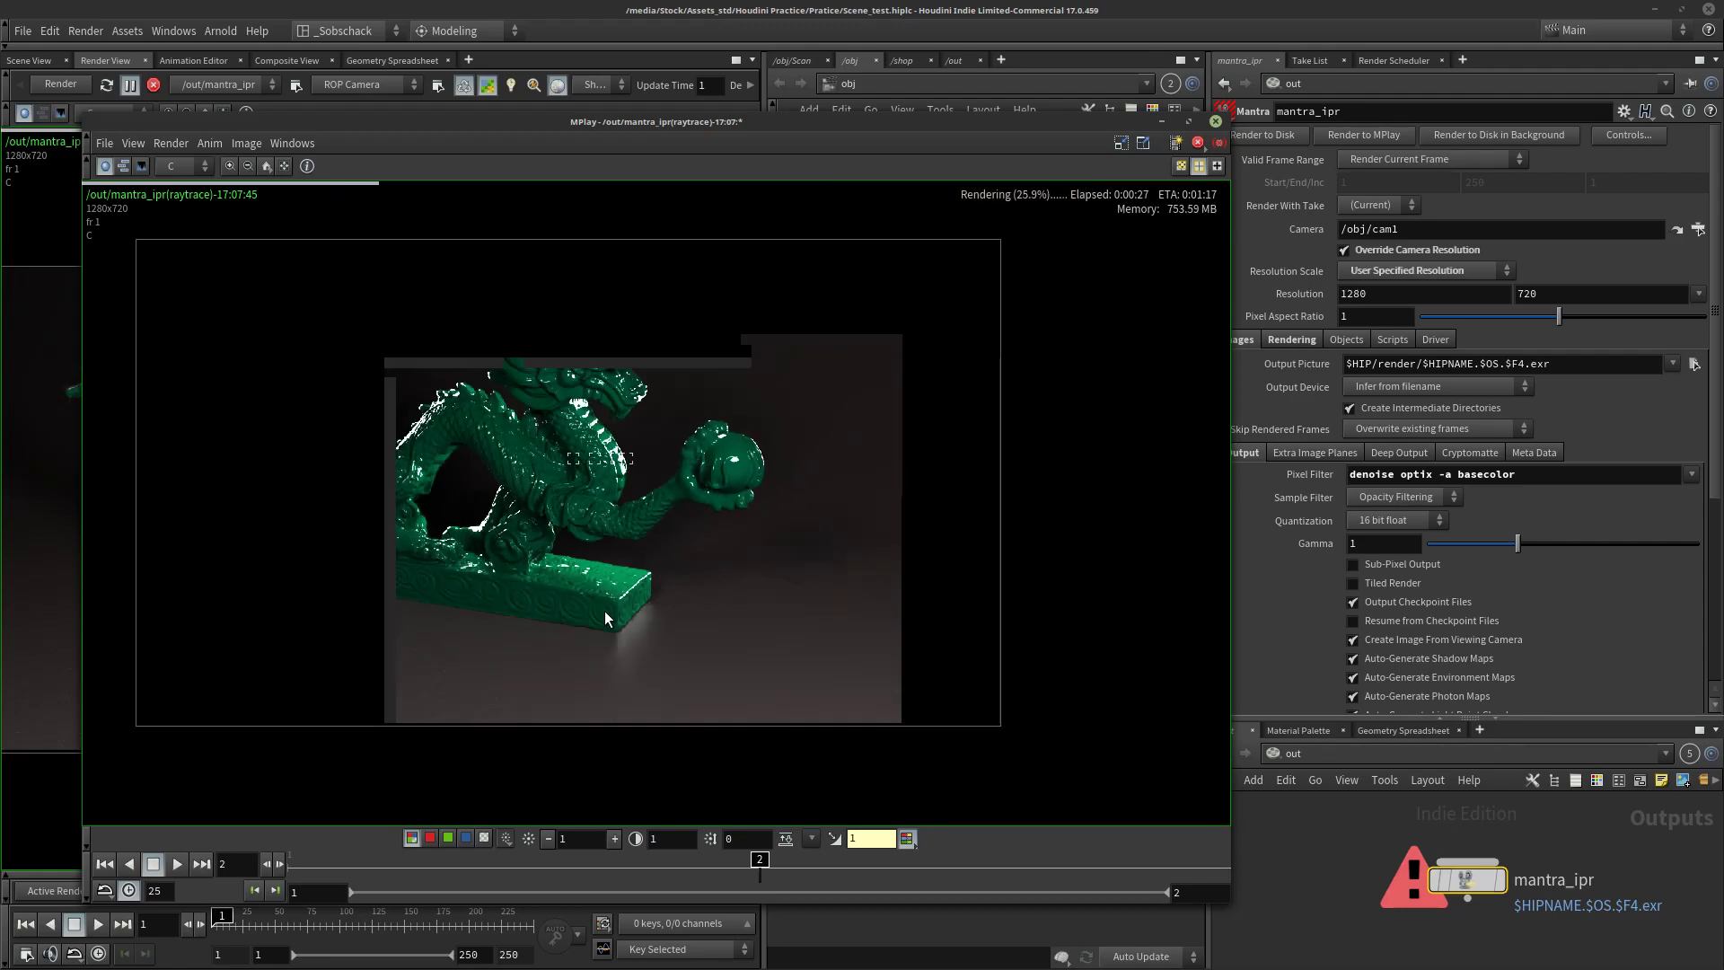